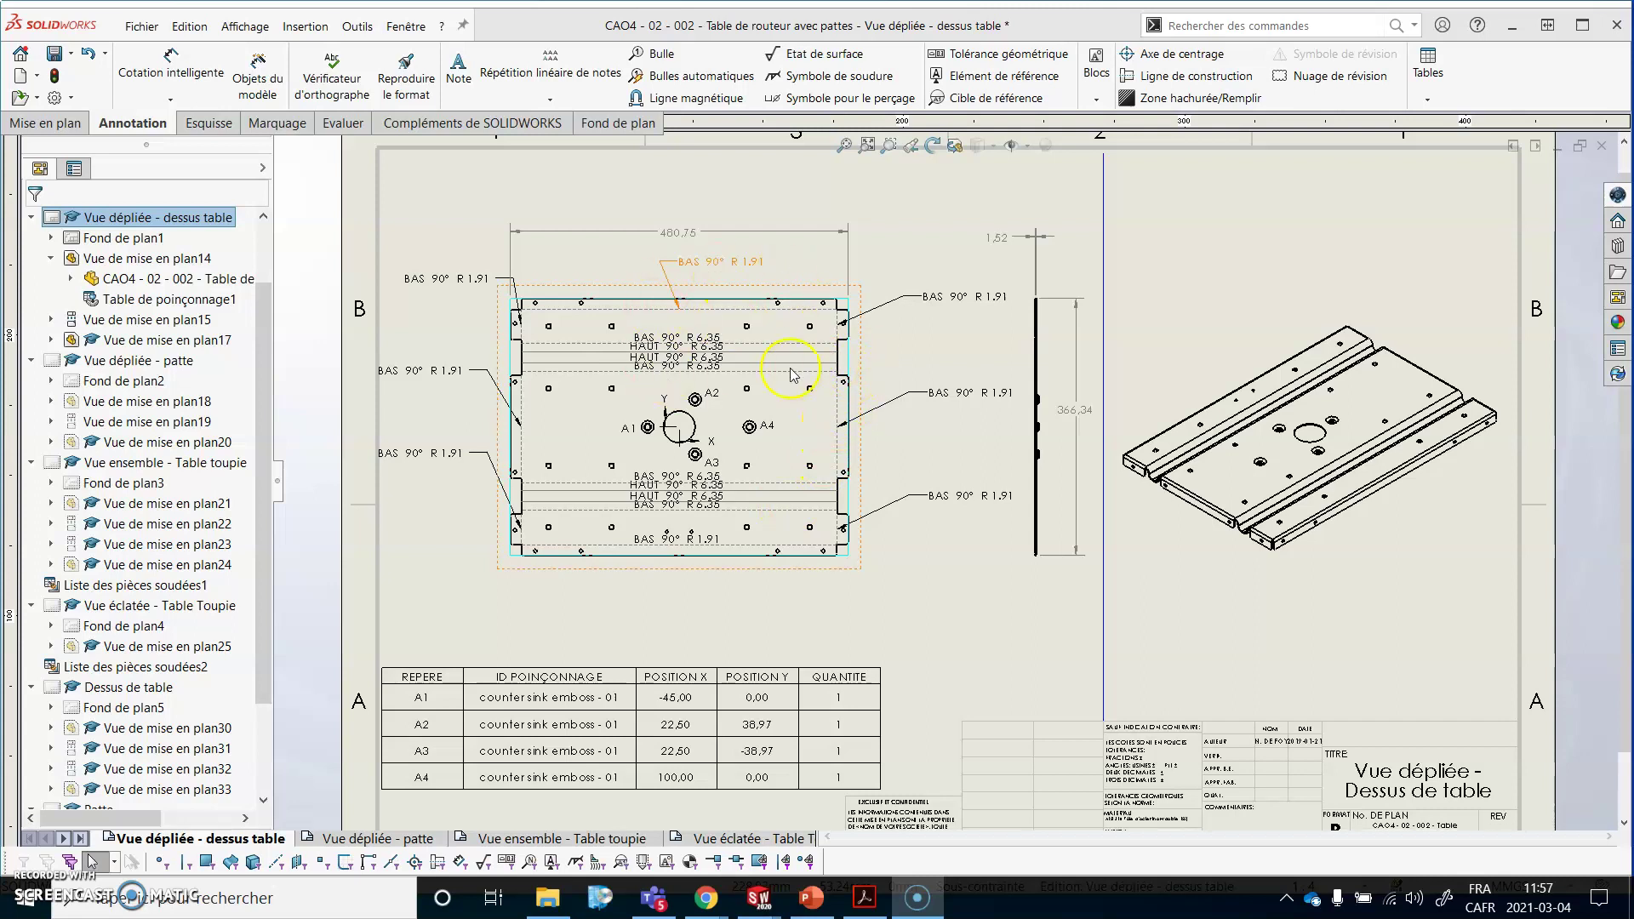
# Turn off the bend notes and the view cube in the properties of the table top's flat pattern view.
pyautogui.rightClick(854, 390)
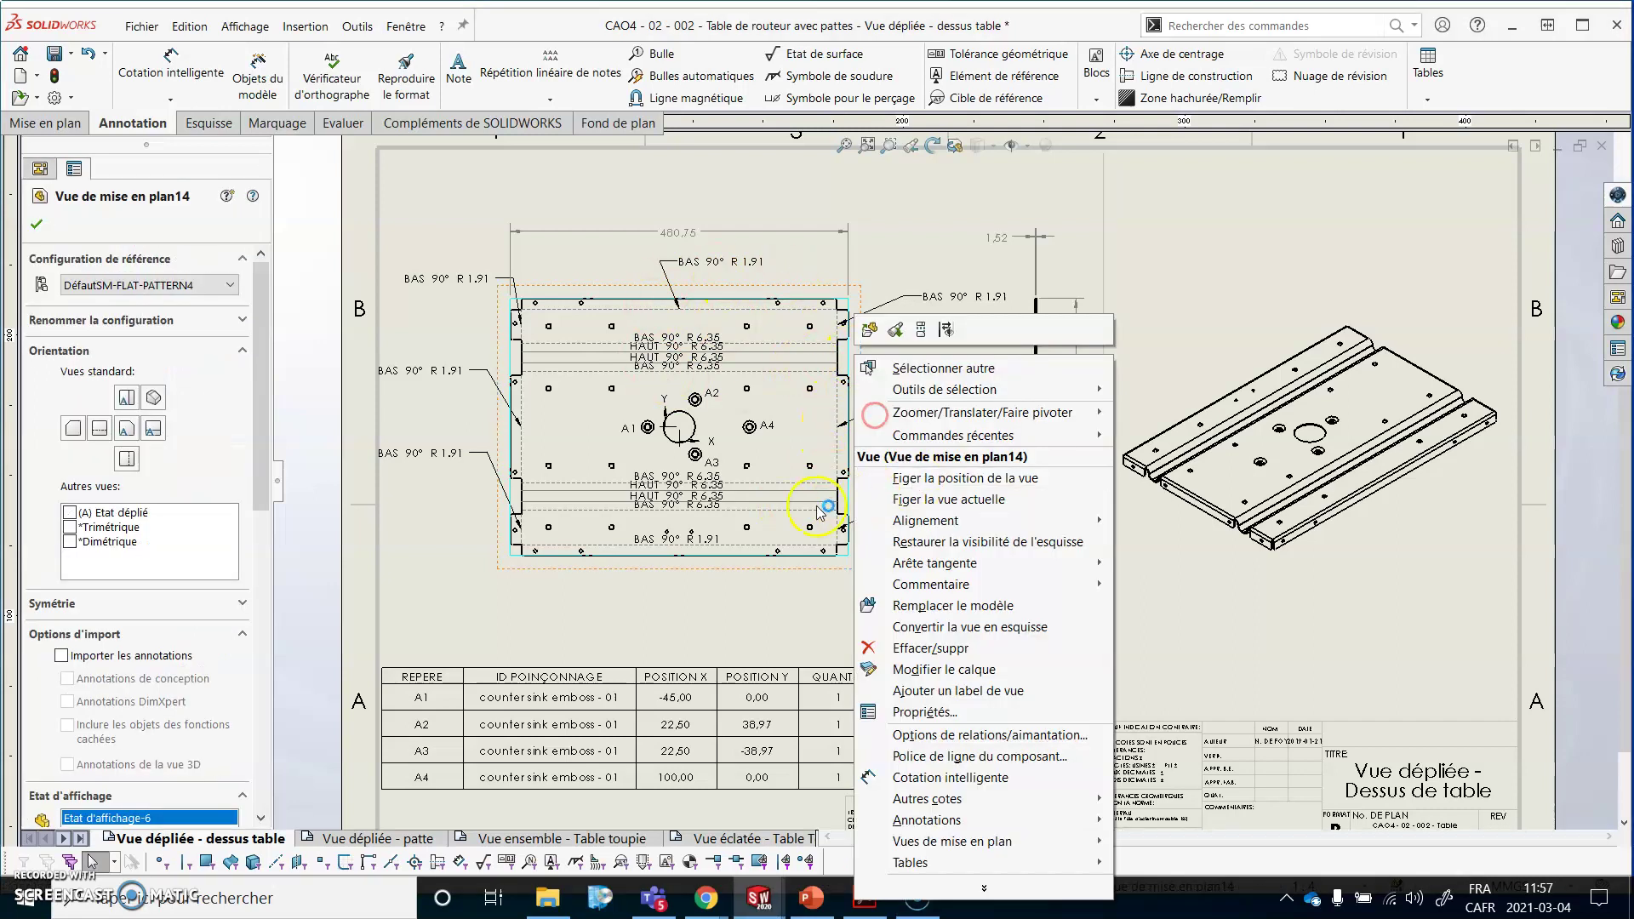
pyautogui.click(1011, 712)
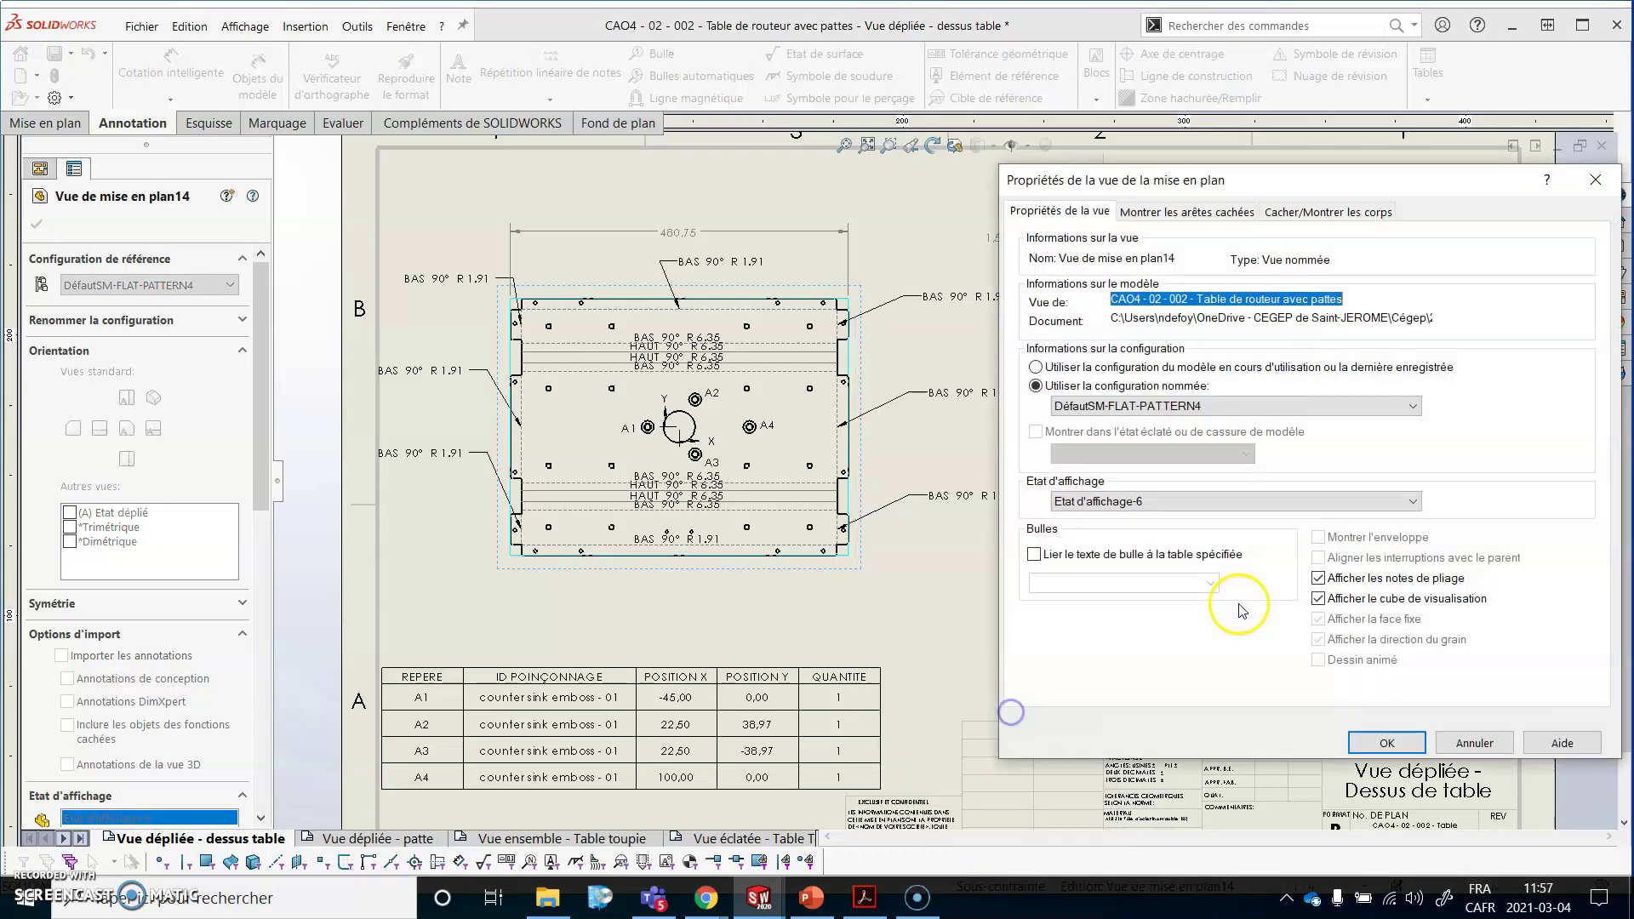
pyautogui.click(1366, 598)
pyautogui.click(1392, 744)
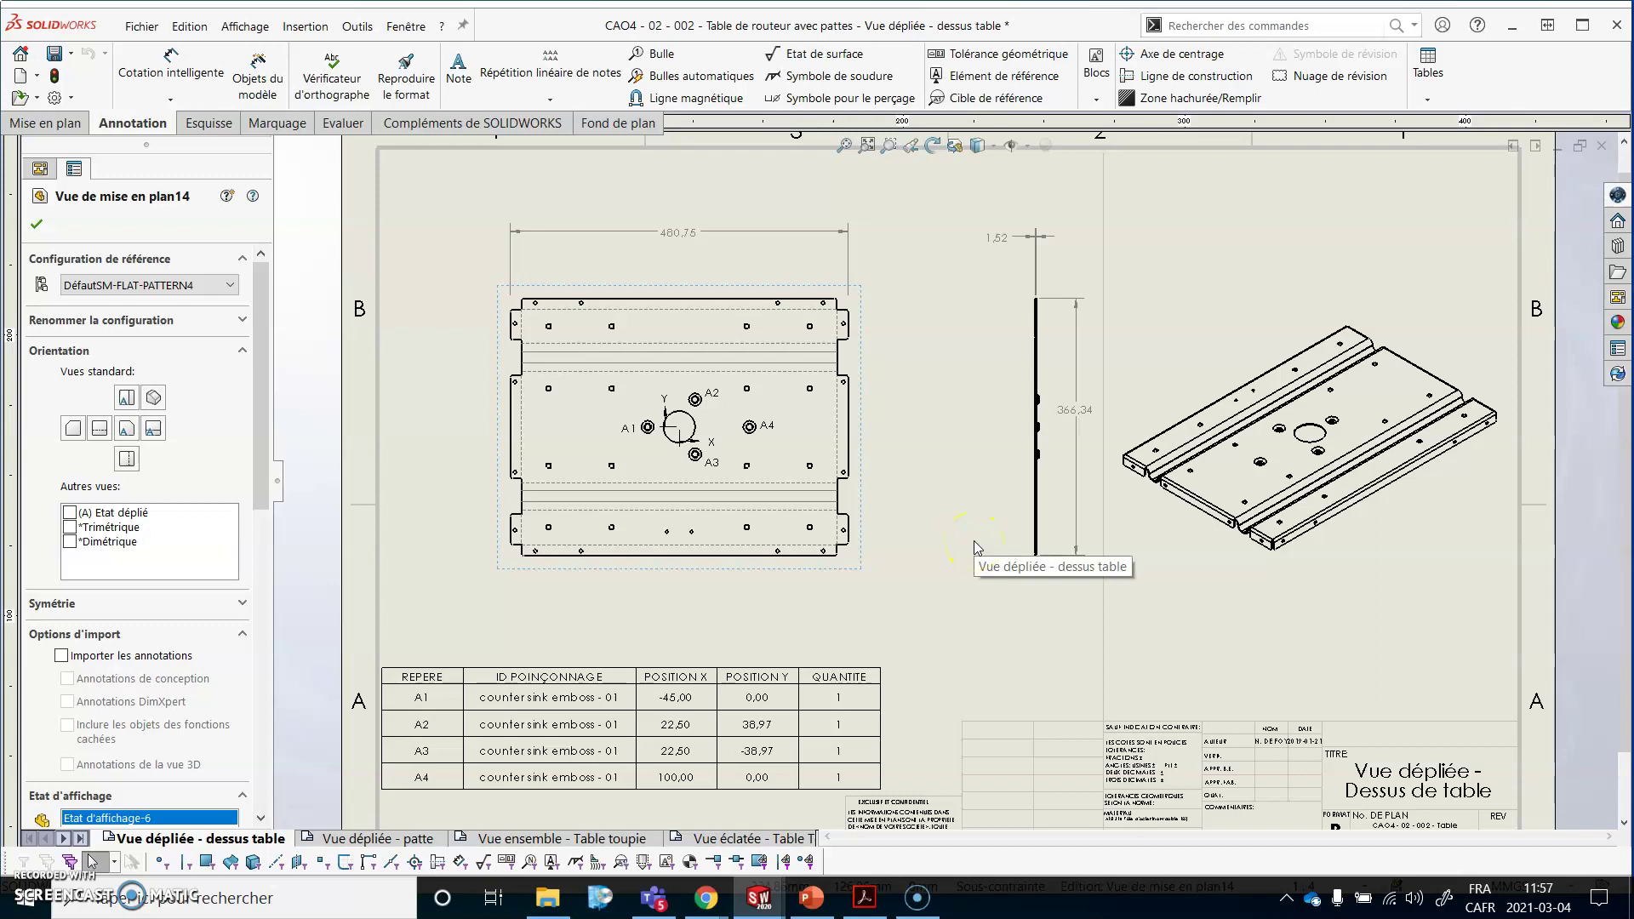
pyautogui.scroll(-3, 648, 327)
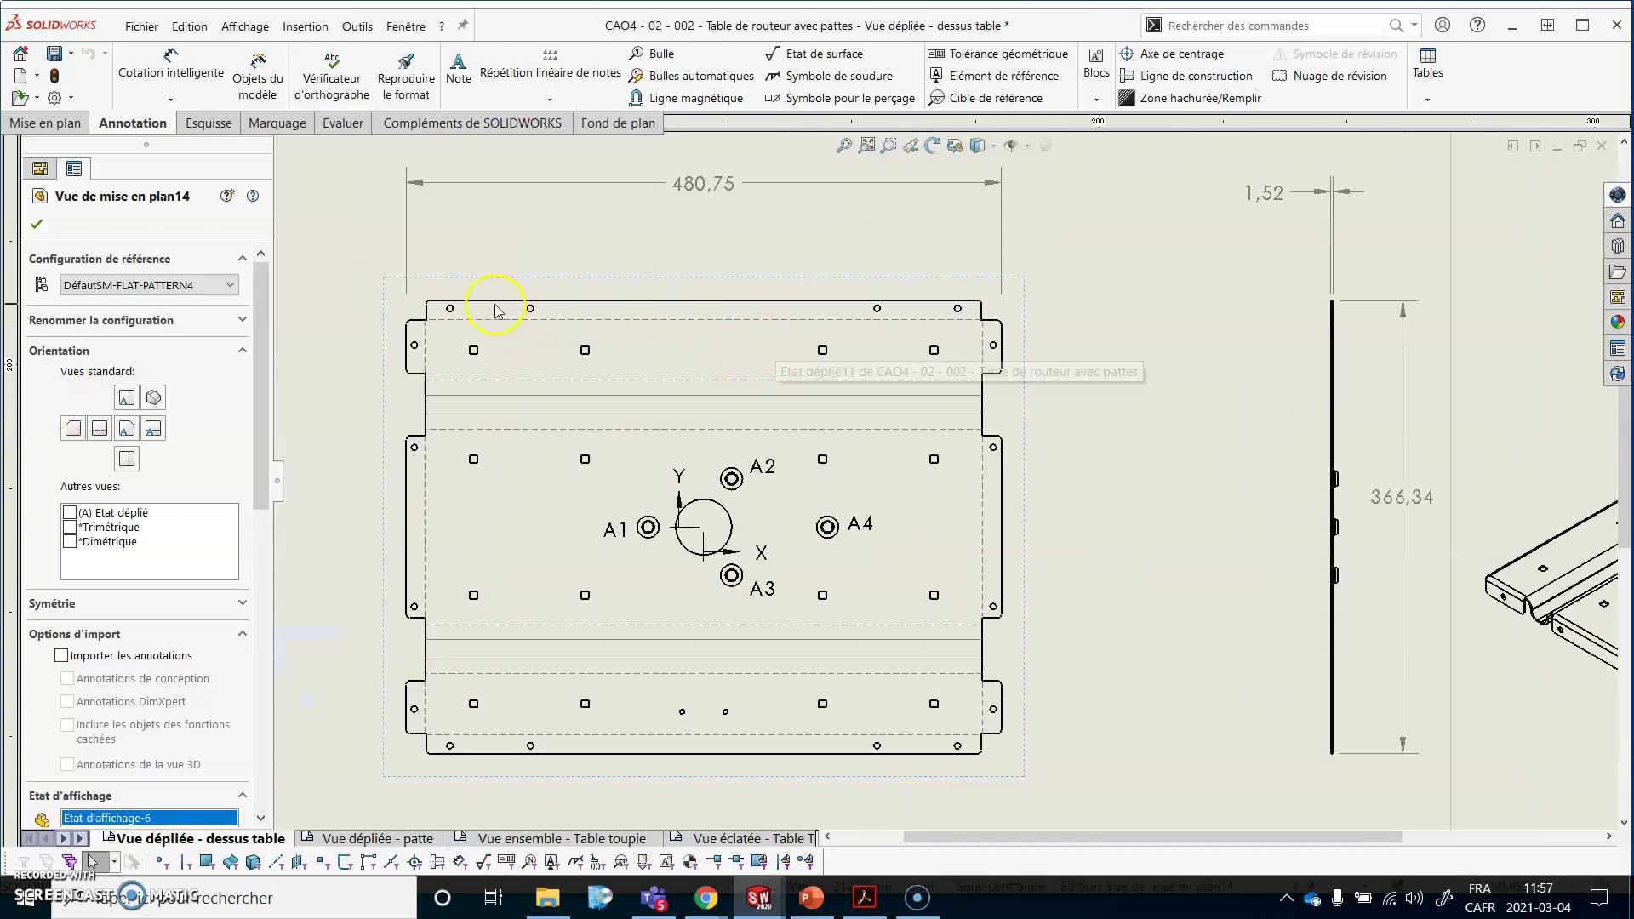
pyautogui.scroll(1, 1084, 464)
pyautogui.click(1084, 465)
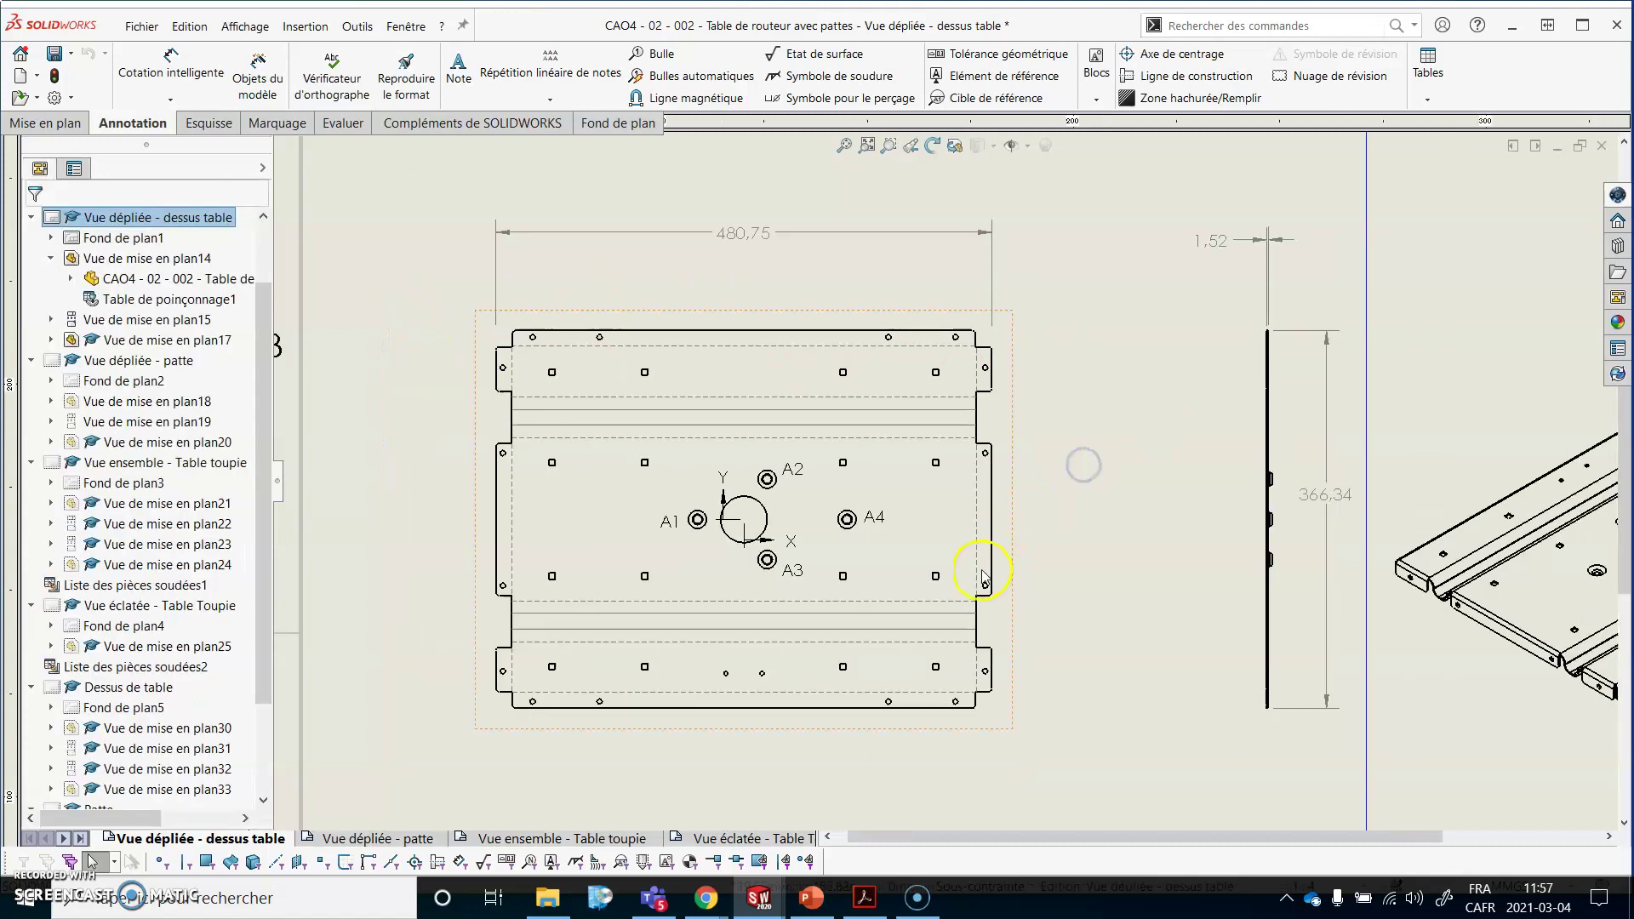
# Set the flat pattern view's named configuration to Défaut and accept the resulting orientation change.
pyautogui.rightClick(1001, 430)
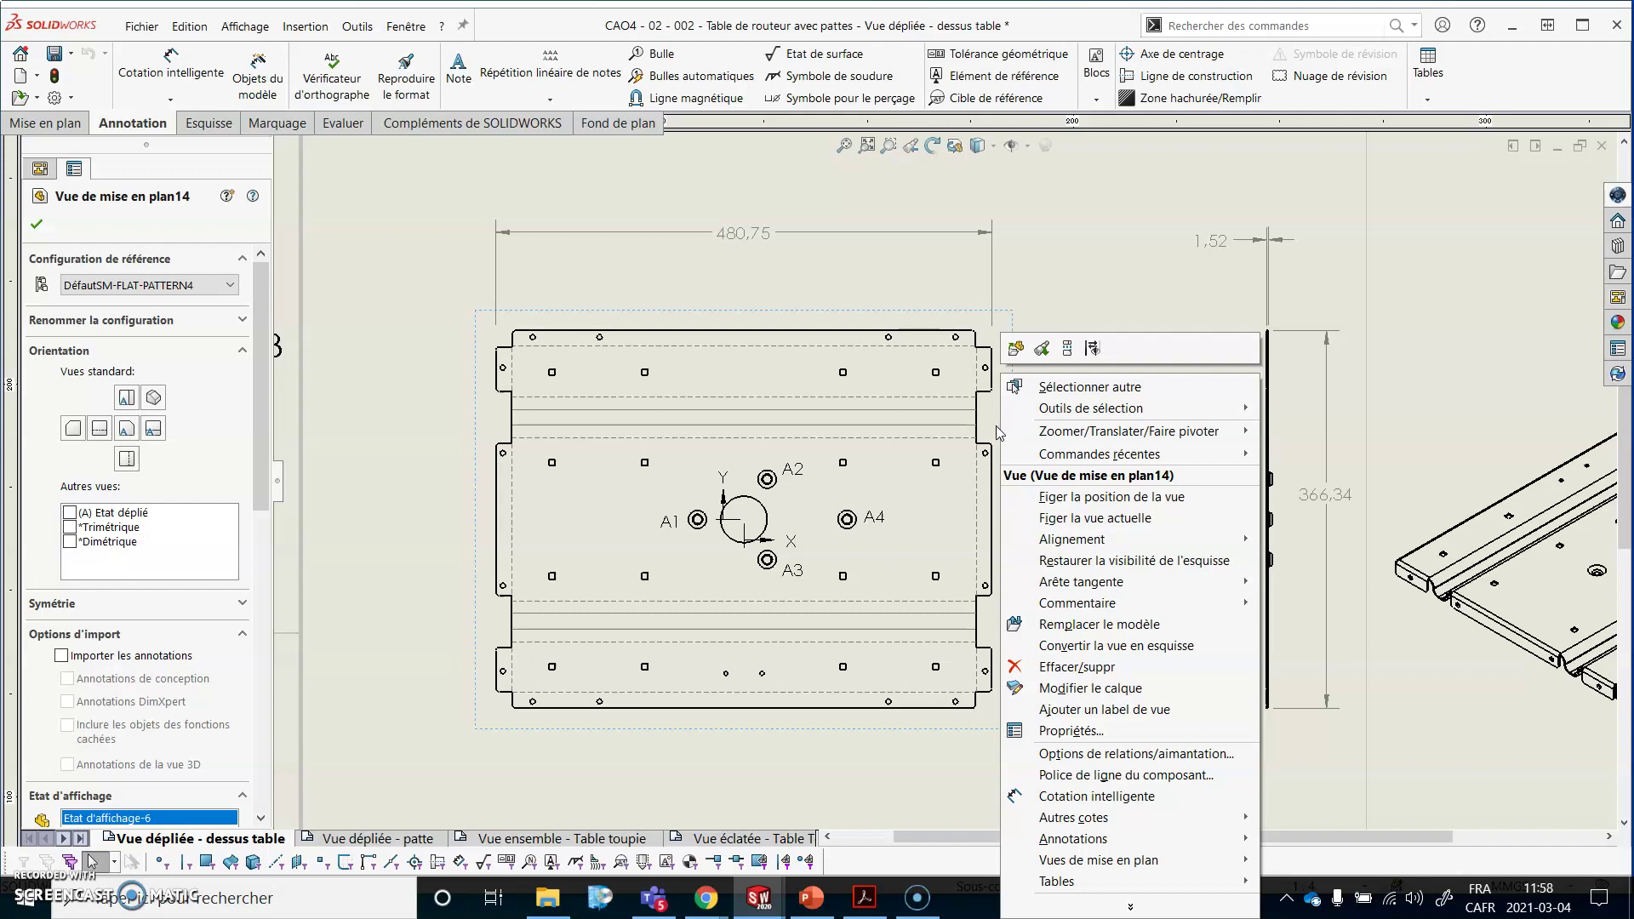
pyautogui.click(1162, 733)
pyautogui.moveTo(1351, 189); pyautogui.dragTo(1090, 191)
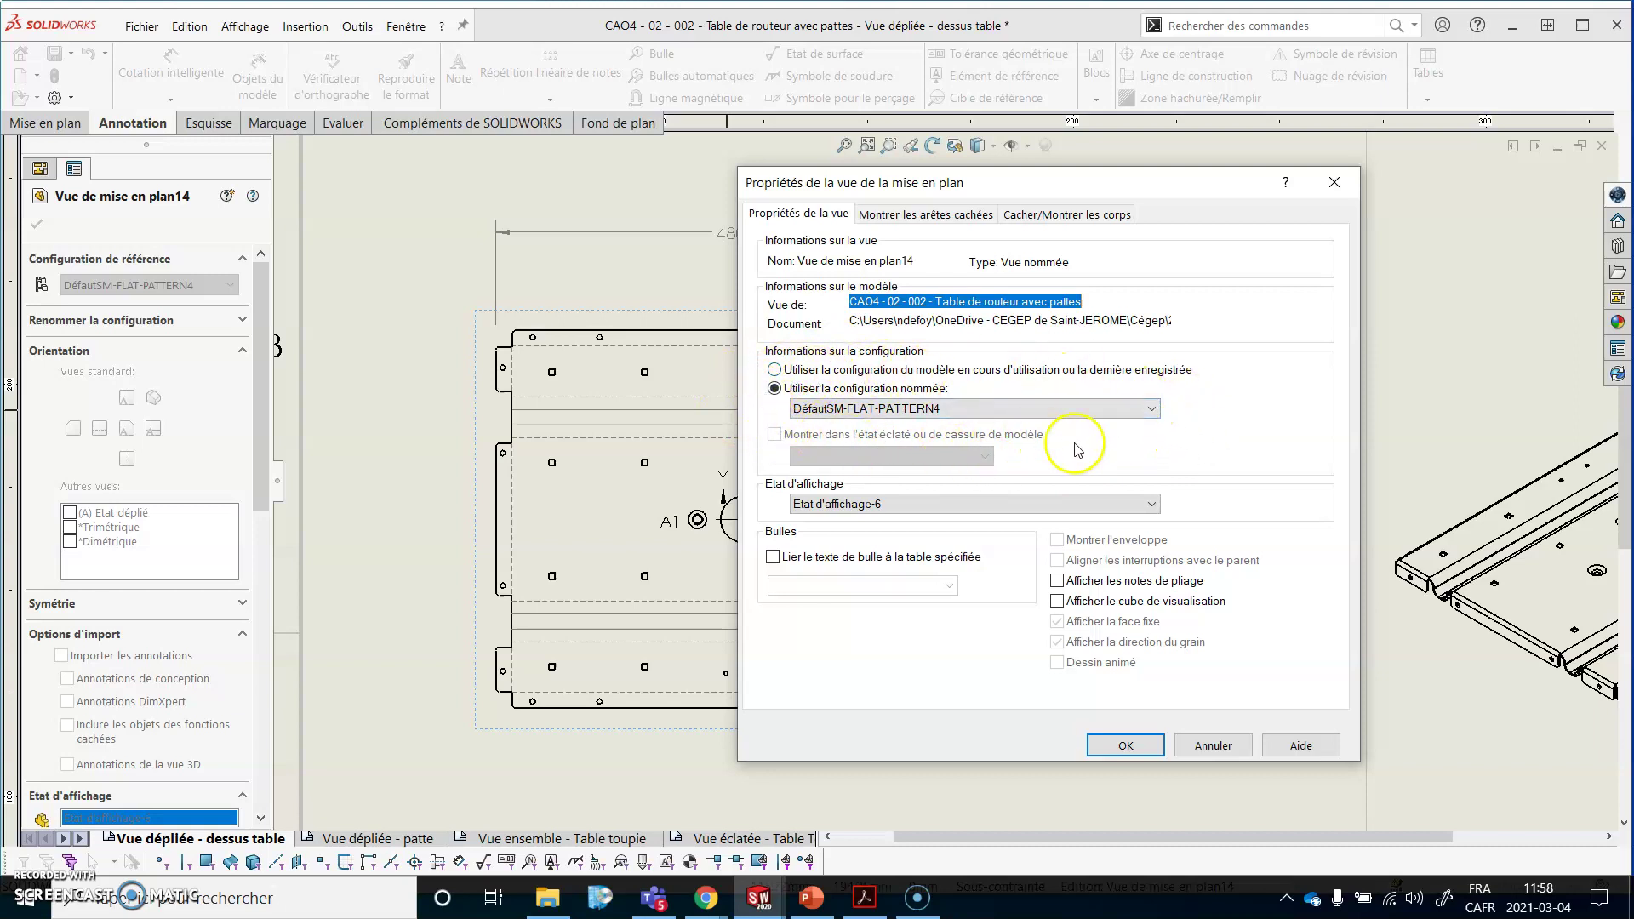
pyautogui.click(1151, 408)
pyautogui.click(1071, 424)
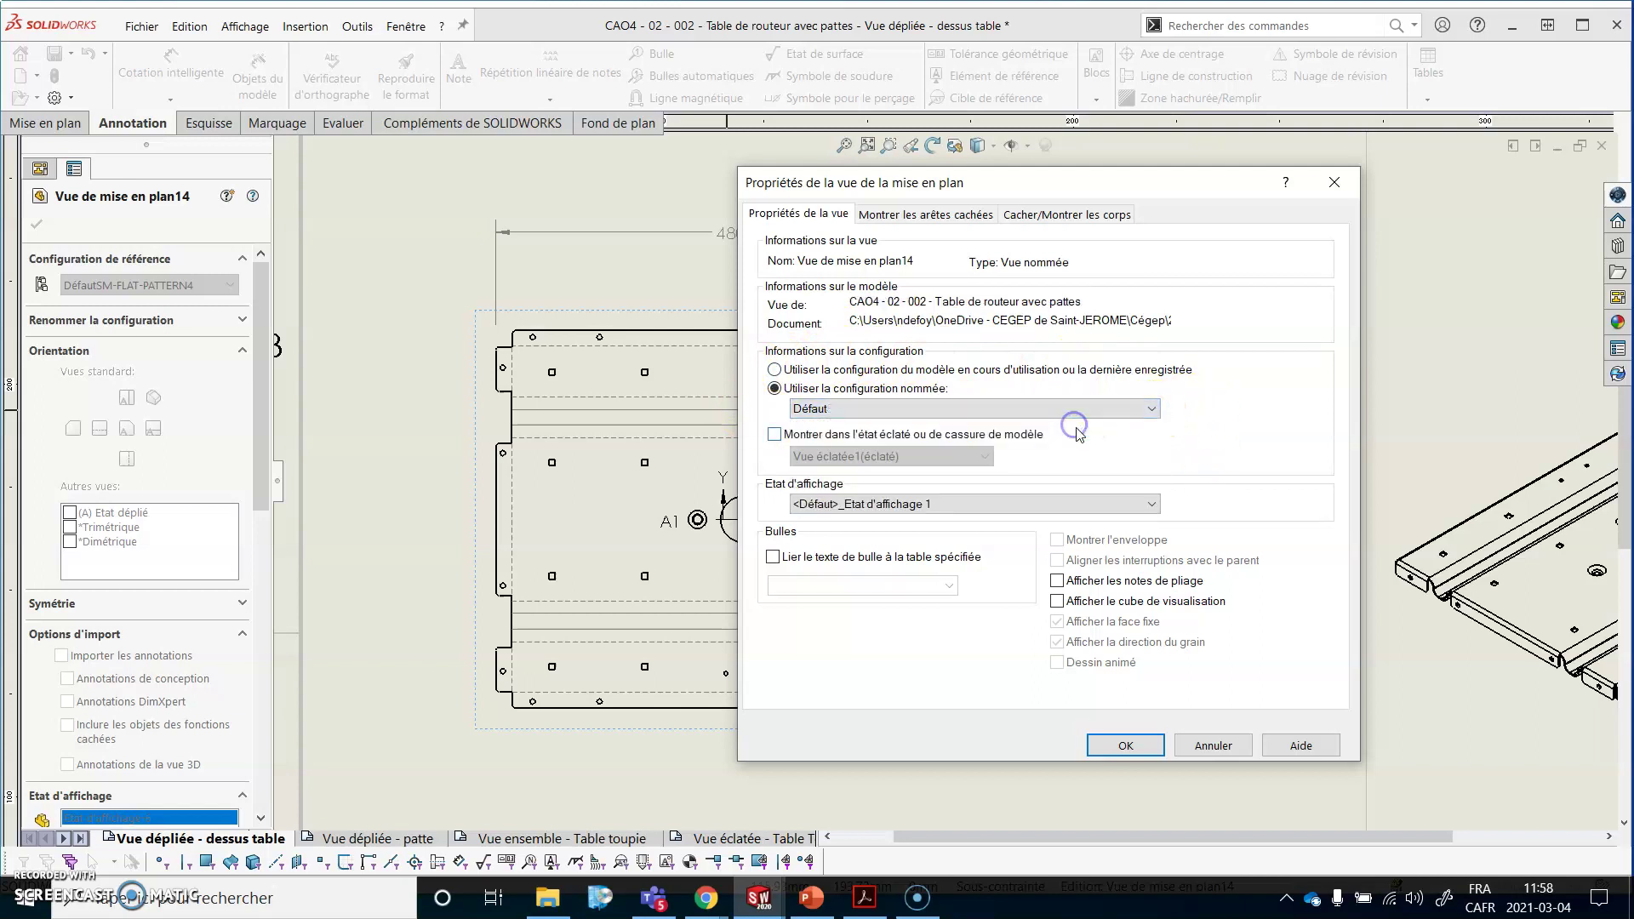
pyautogui.click(1148, 753)
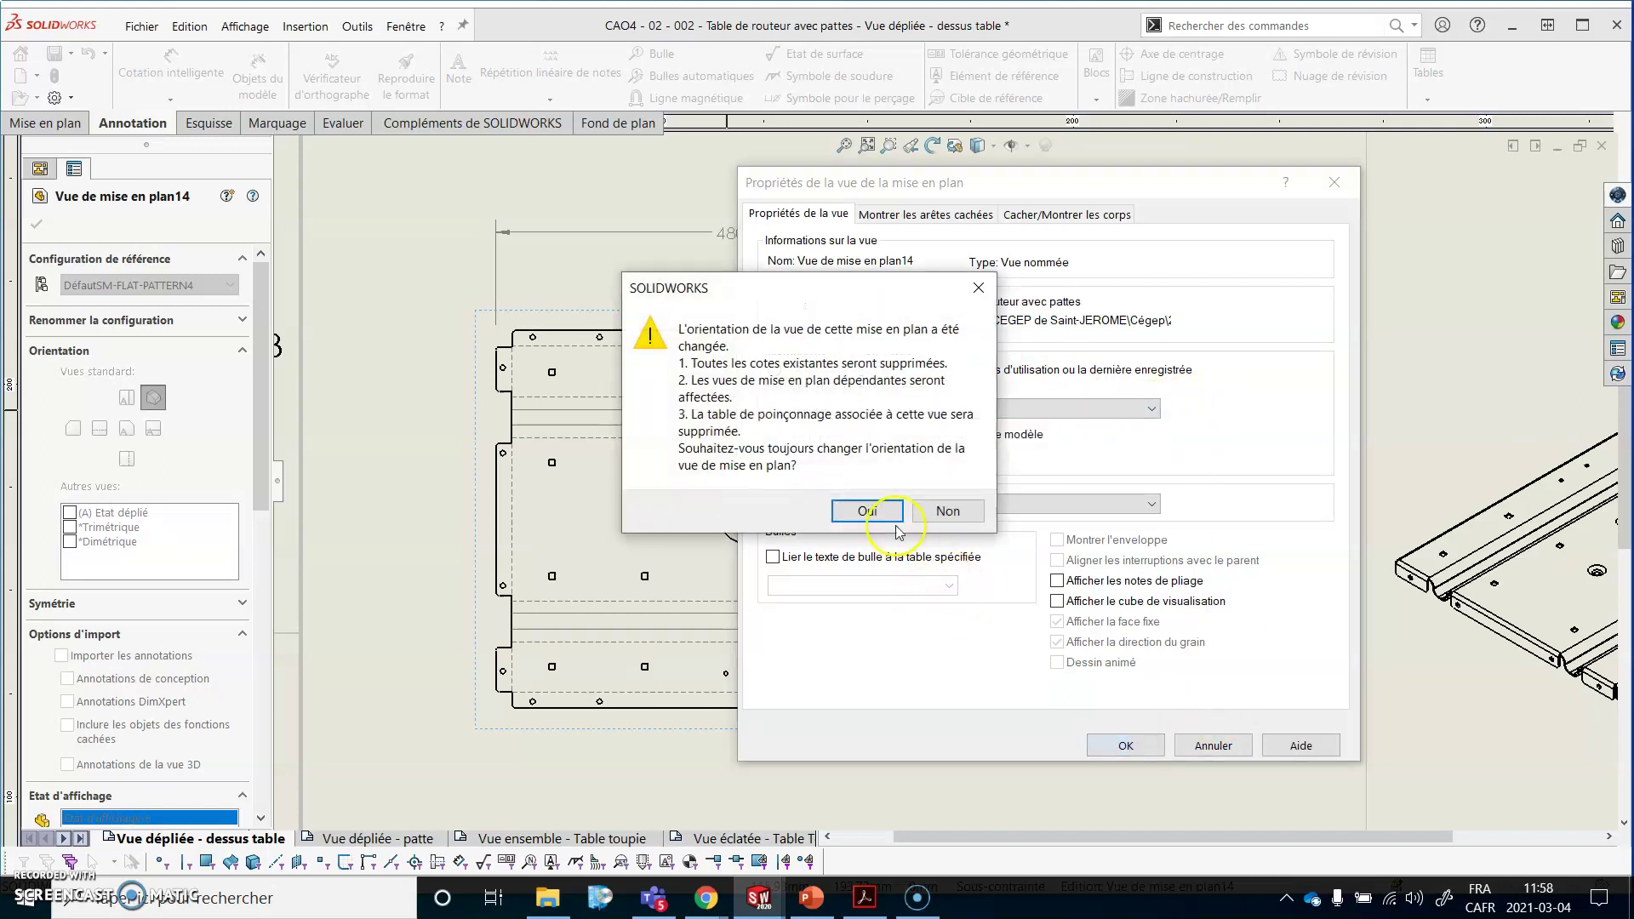
pyautogui.click(868, 510)
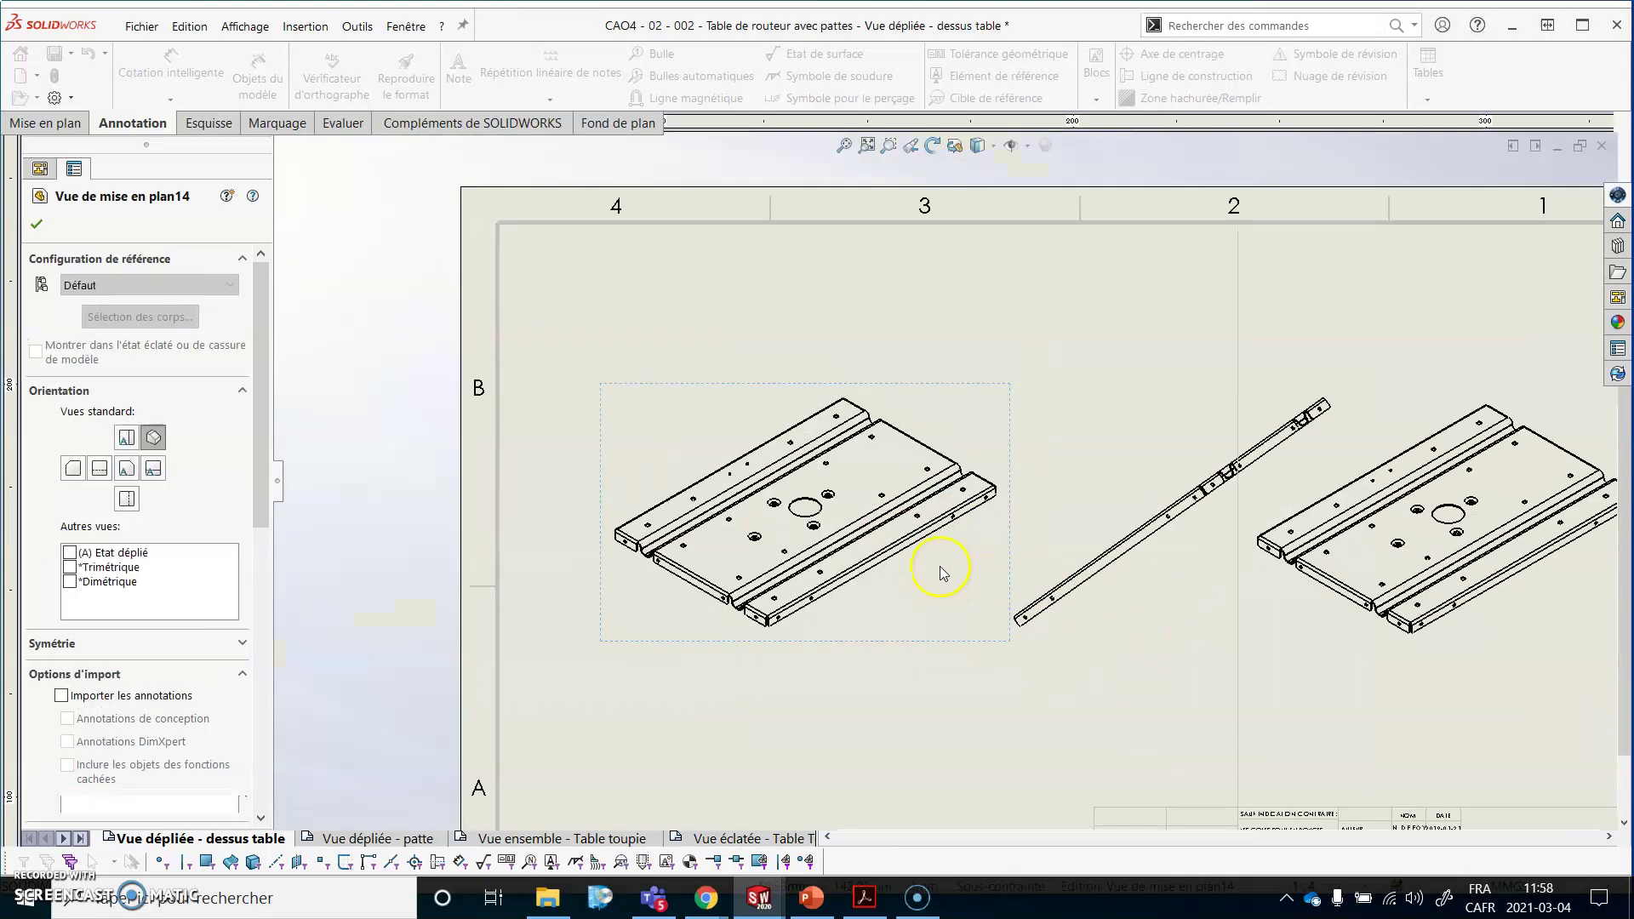
pyautogui.scroll(-1, 940, 562)
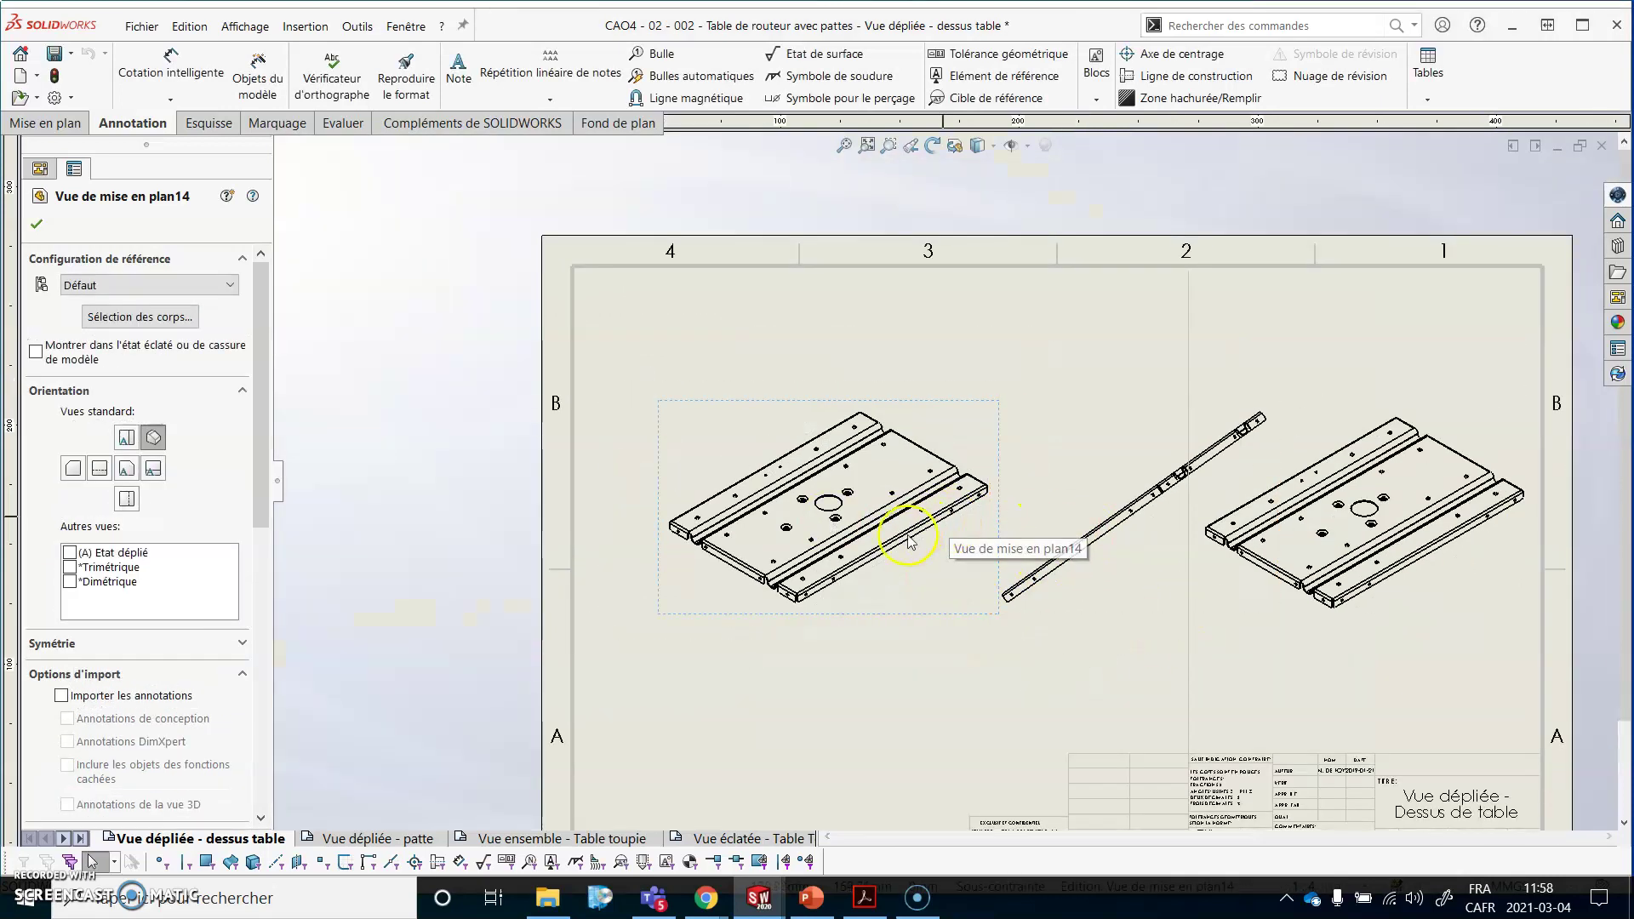
# Reorient the drawing view to the standard front view and then to the top view, accepting both changes.
pyautogui.click(126, 468)
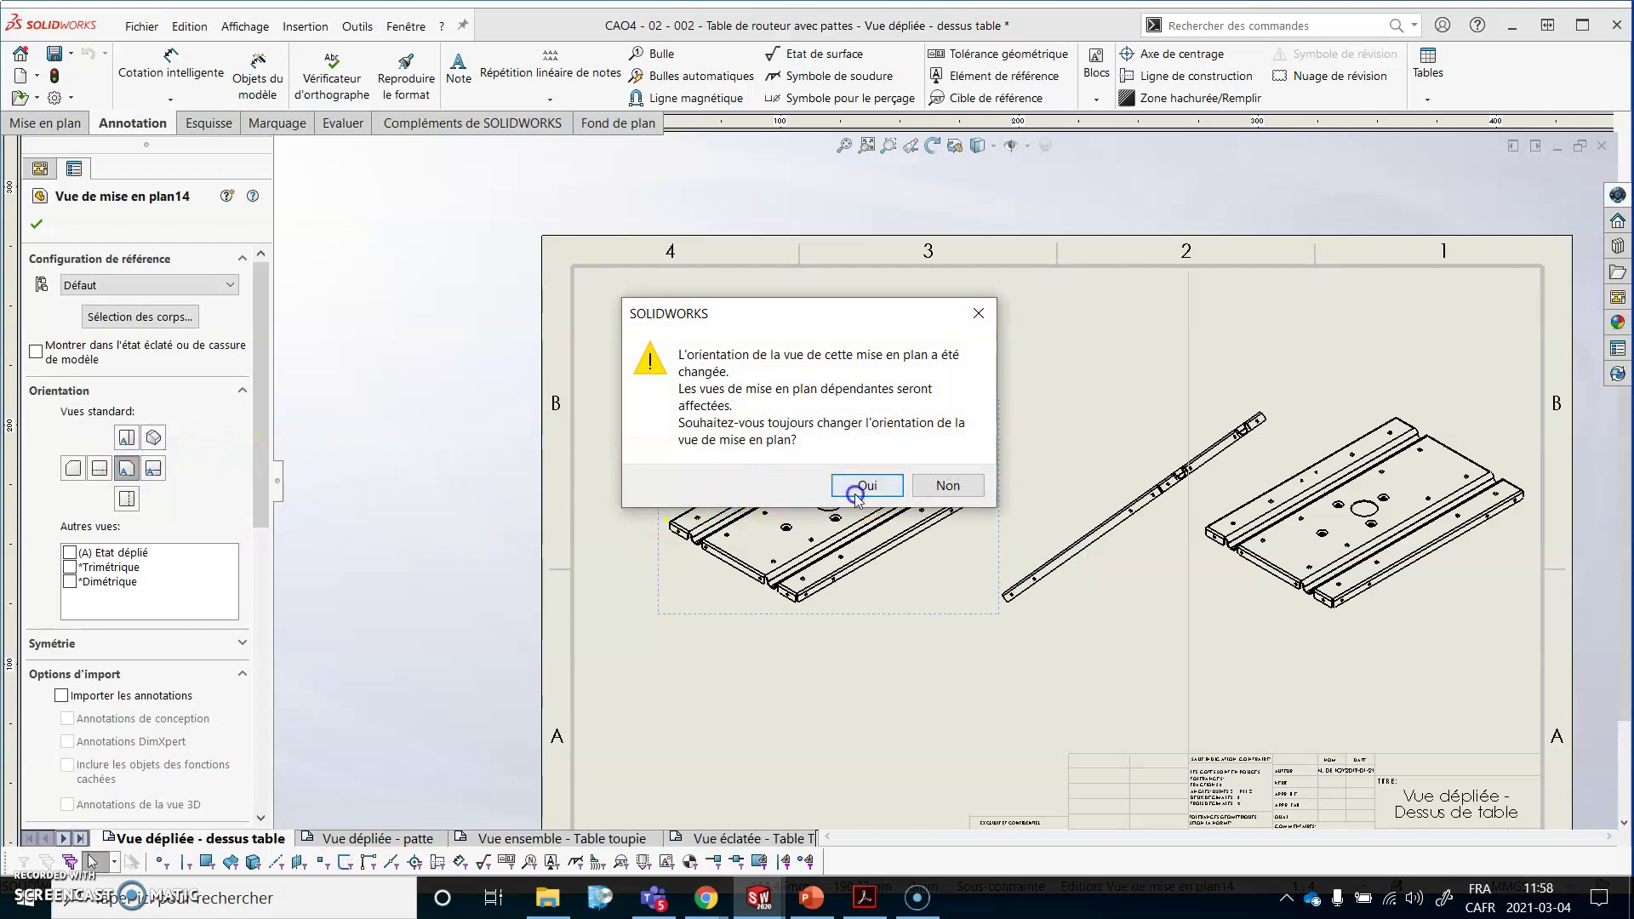
pyautogui.click(866, 486)
pyautogui.click(126, 437)
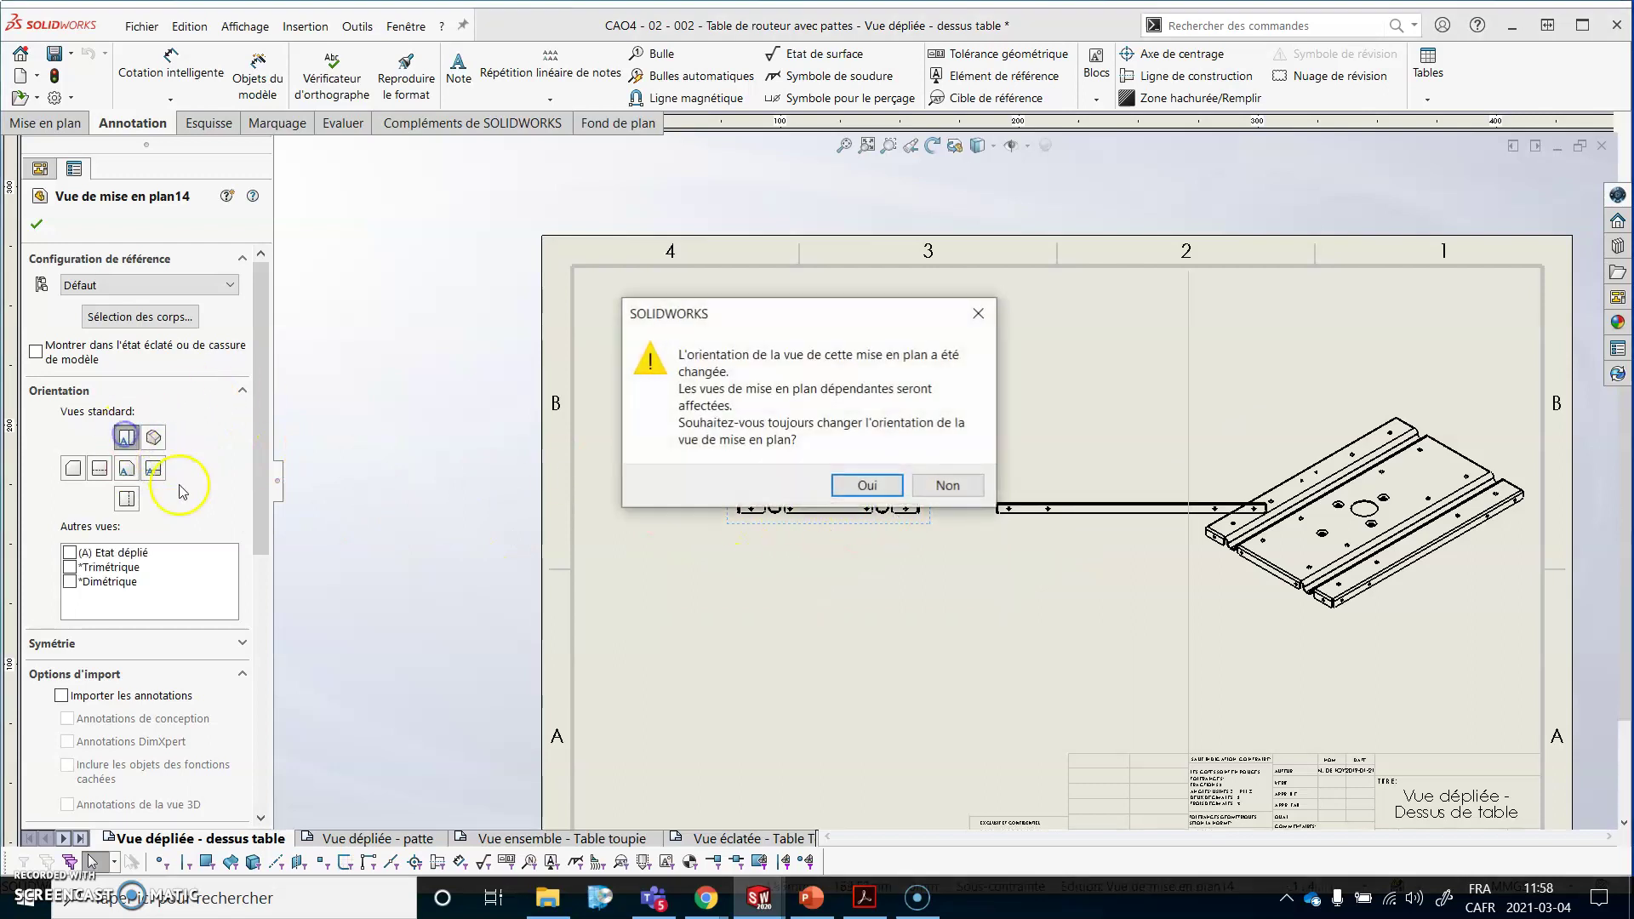
pyautogui.click(843, 484)
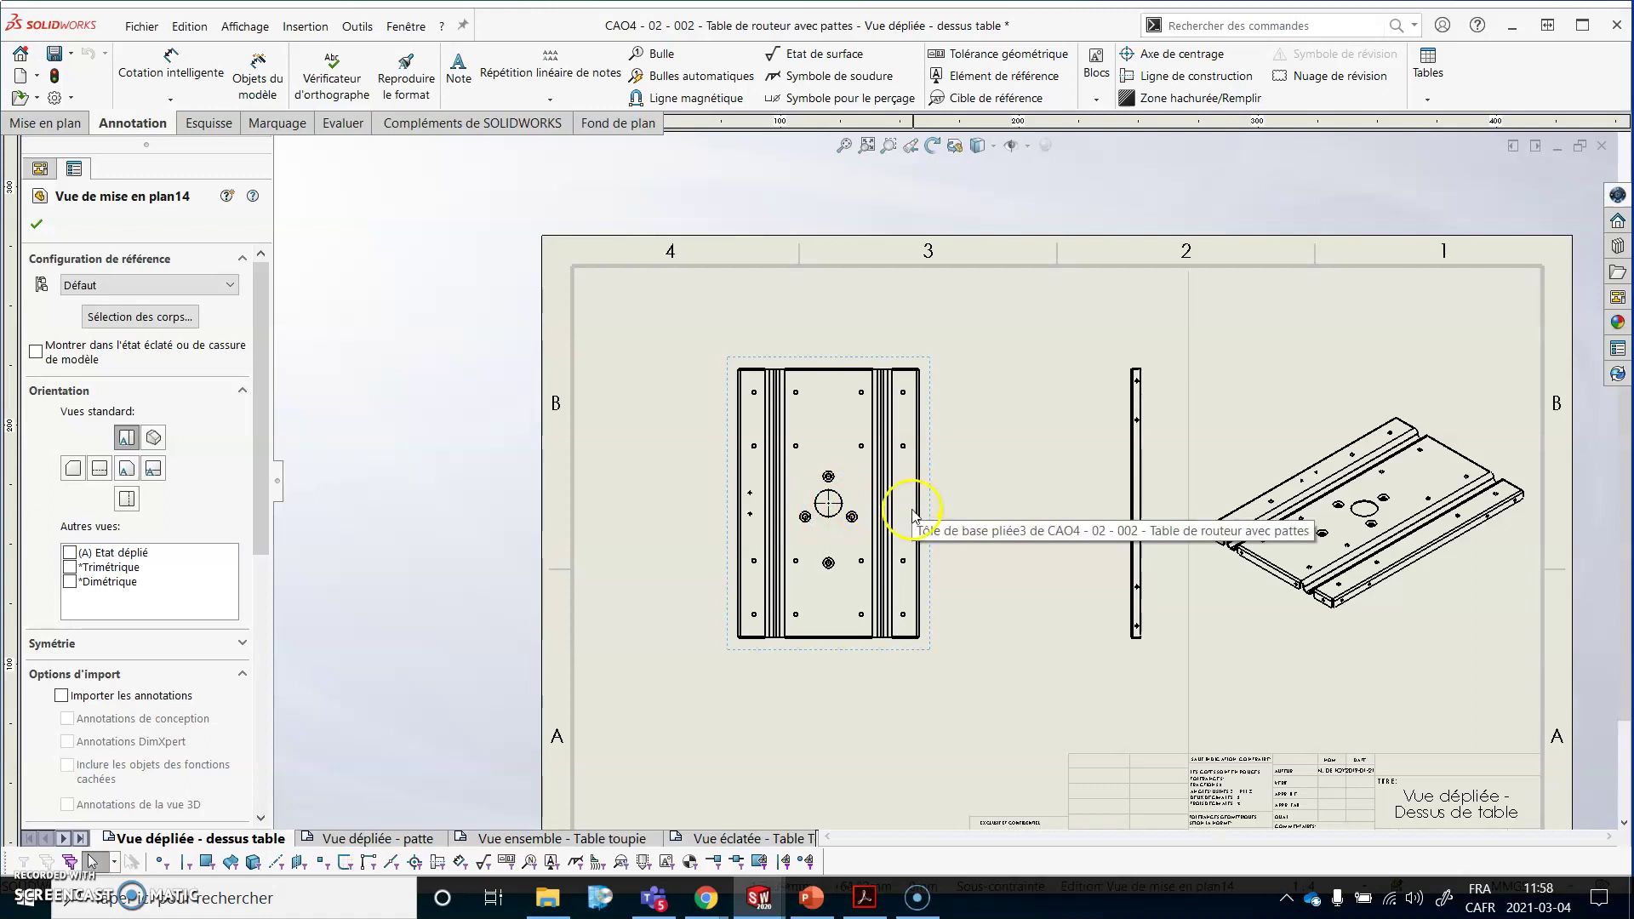
# Apply the Etat déplié orientation to the drawing view to restore the flat pattern.
pyautogui.click(70, 554)
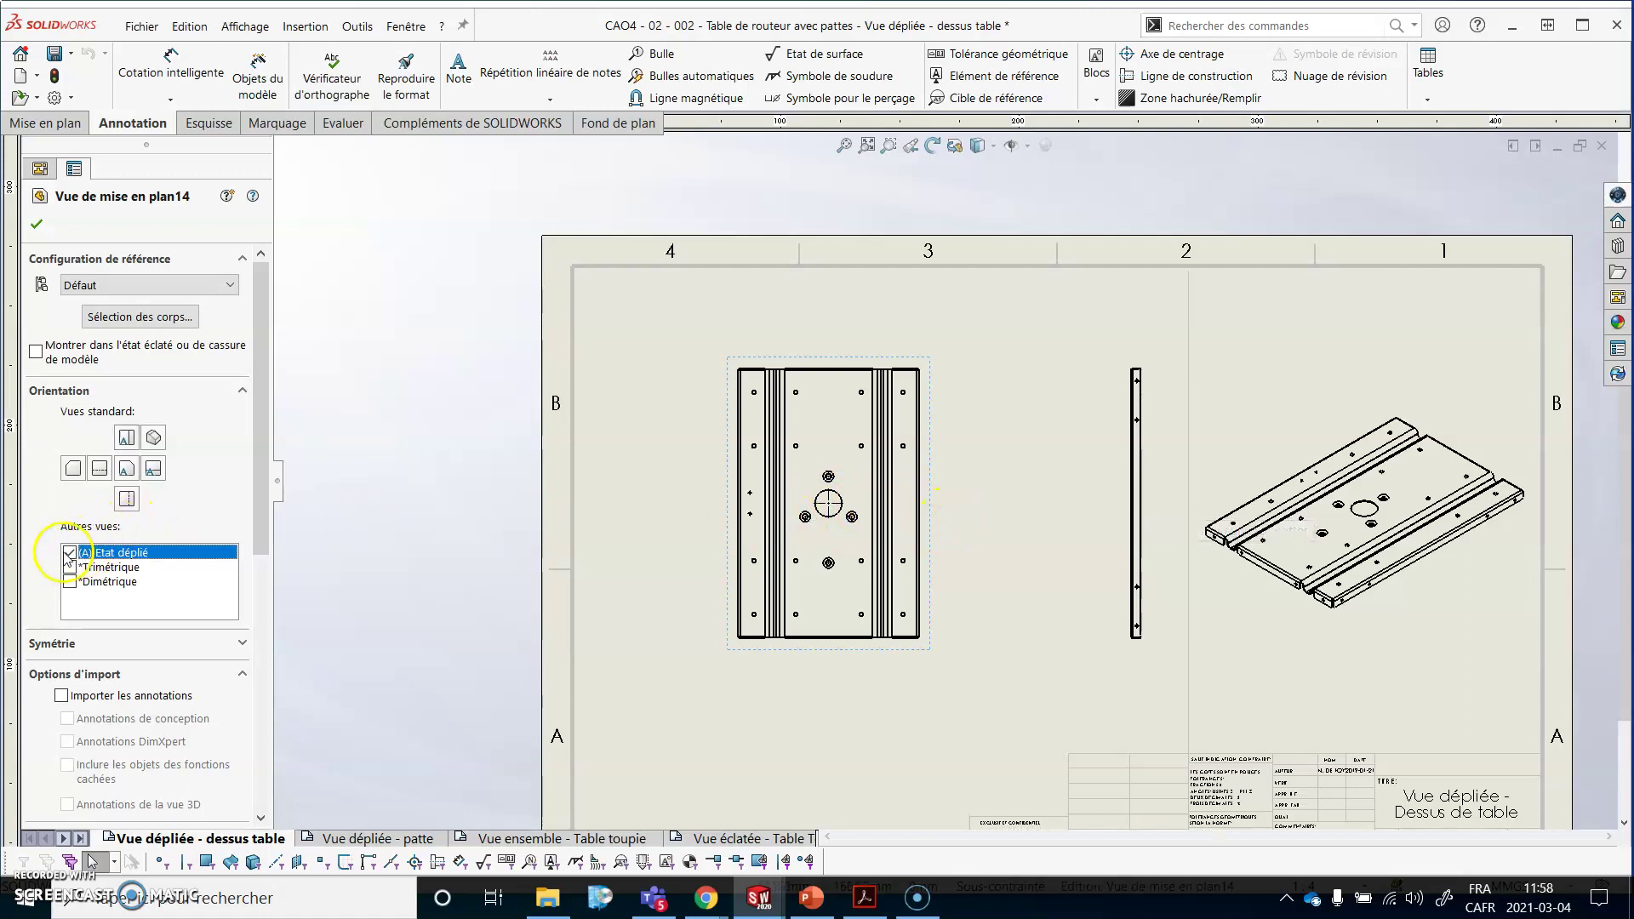
pyautogui.click(841, 485)
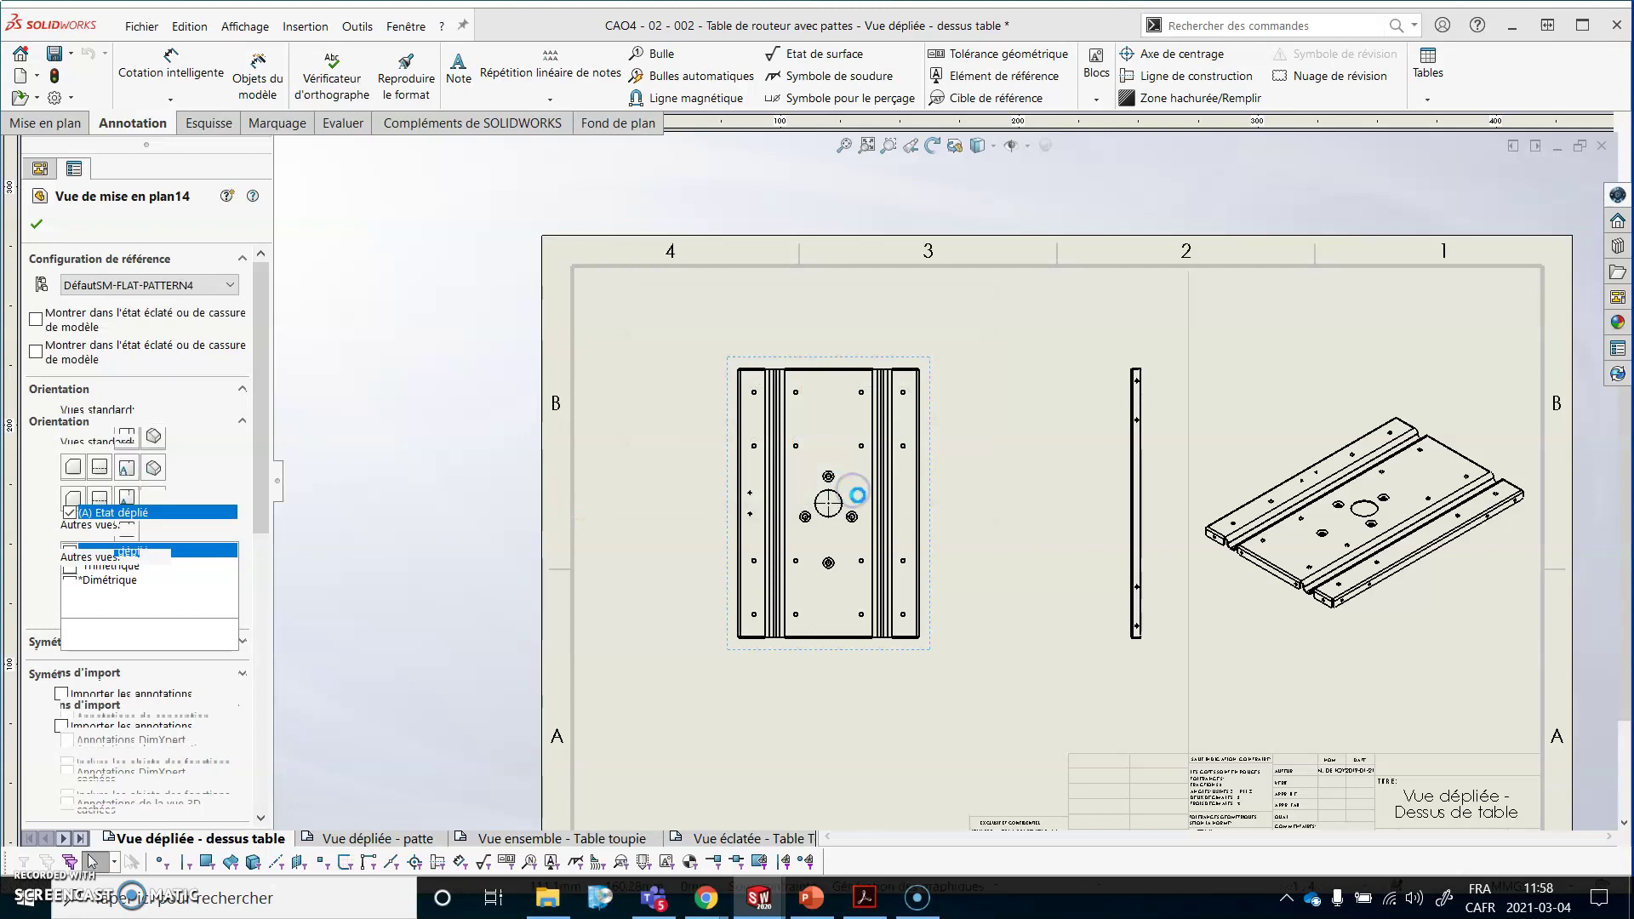
pyautogui.scroll(2, 996, 498)
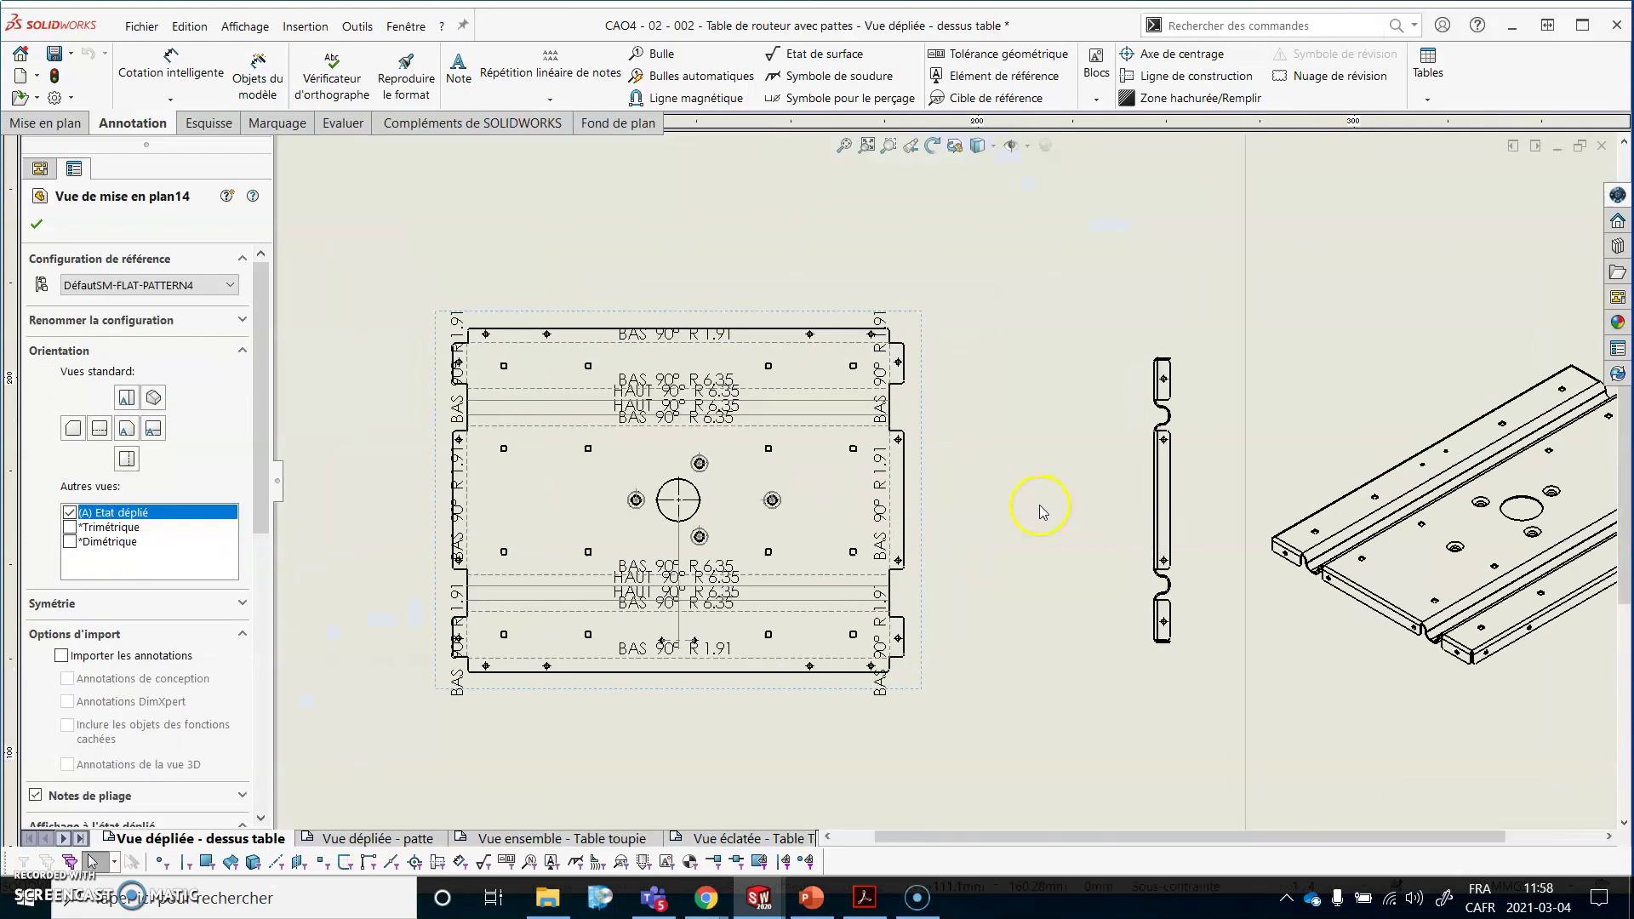
# Hide the overlapping bend notes on the restored flat pattern view.
pyautogui.rightClick(912, 399)
pyautogui.click(1085, 730)
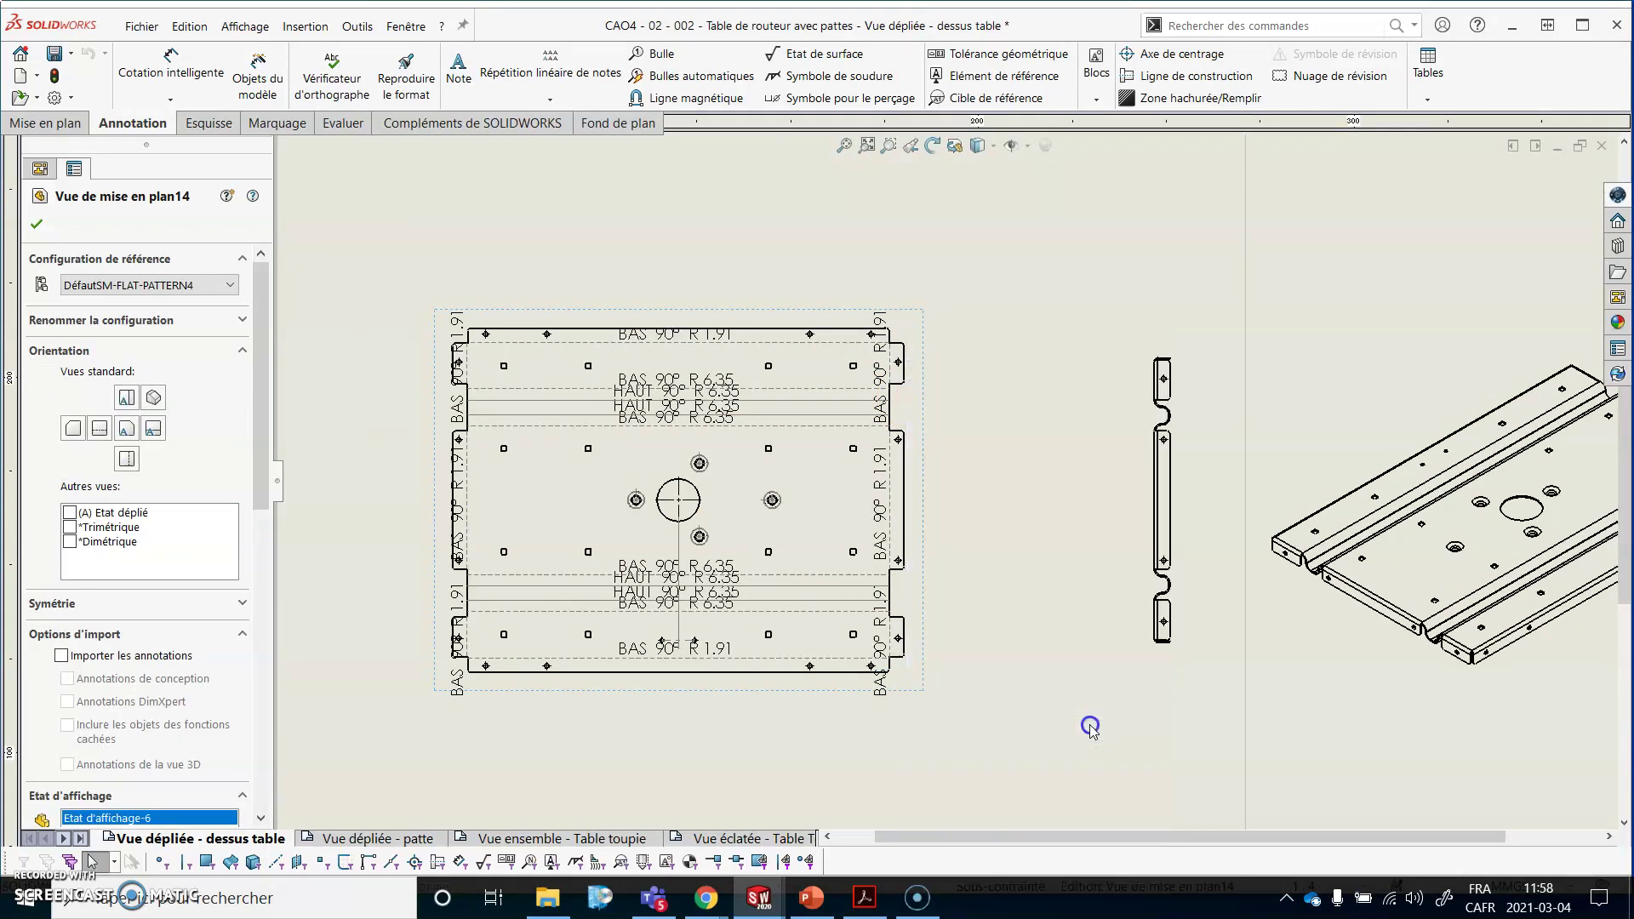
pyautogui.click(1174, 593)
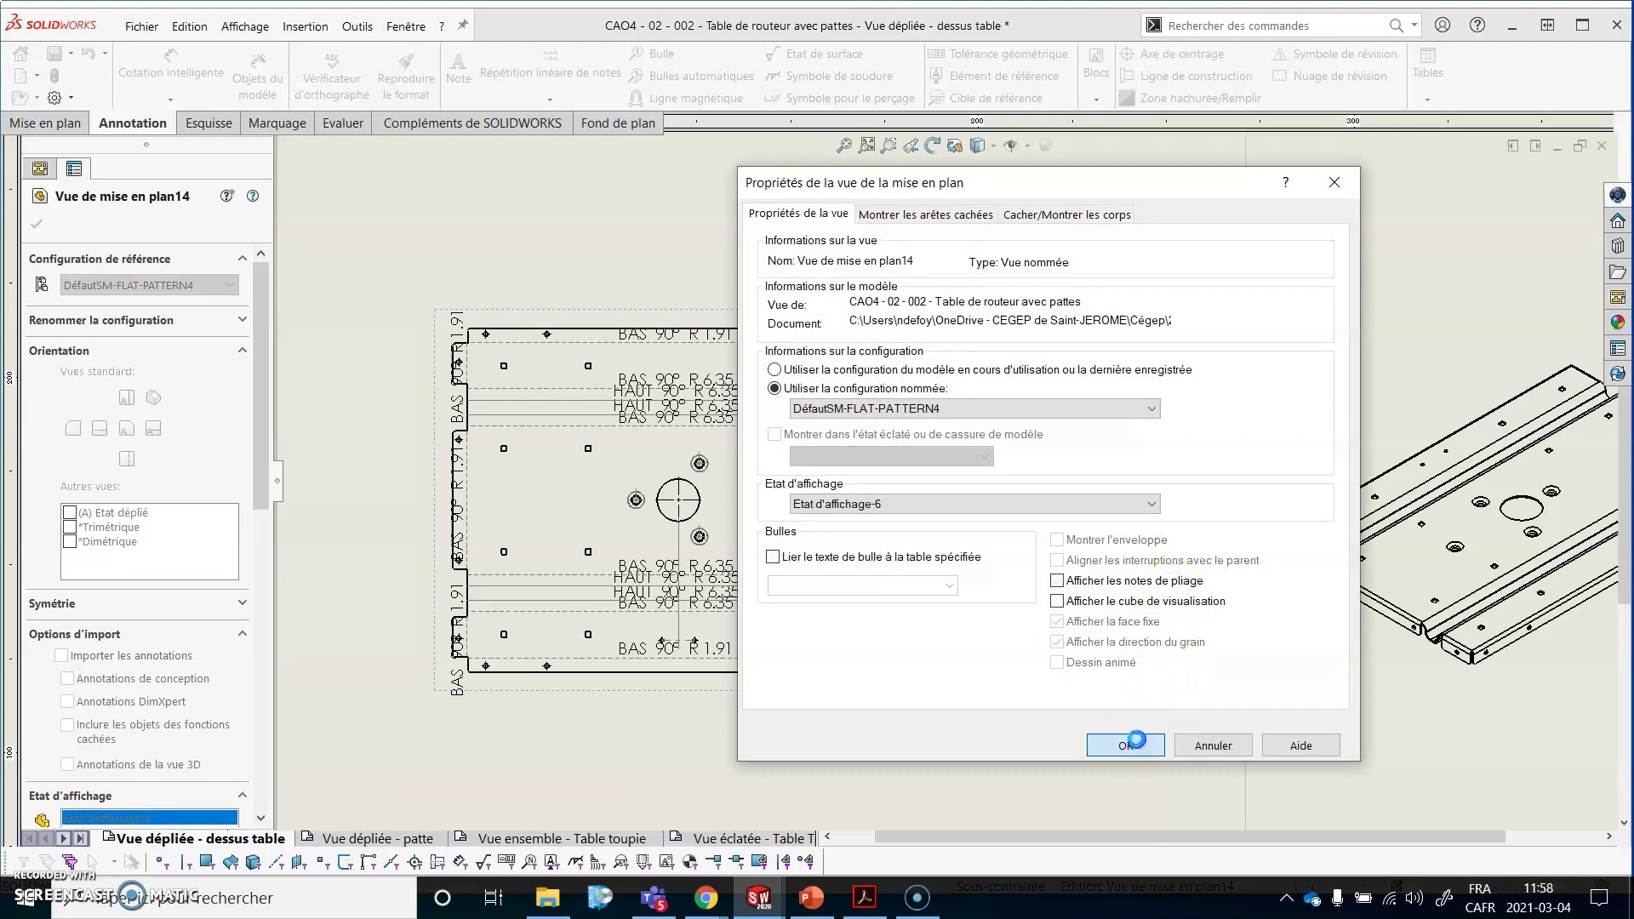
pyautogui.click(1125, 746)
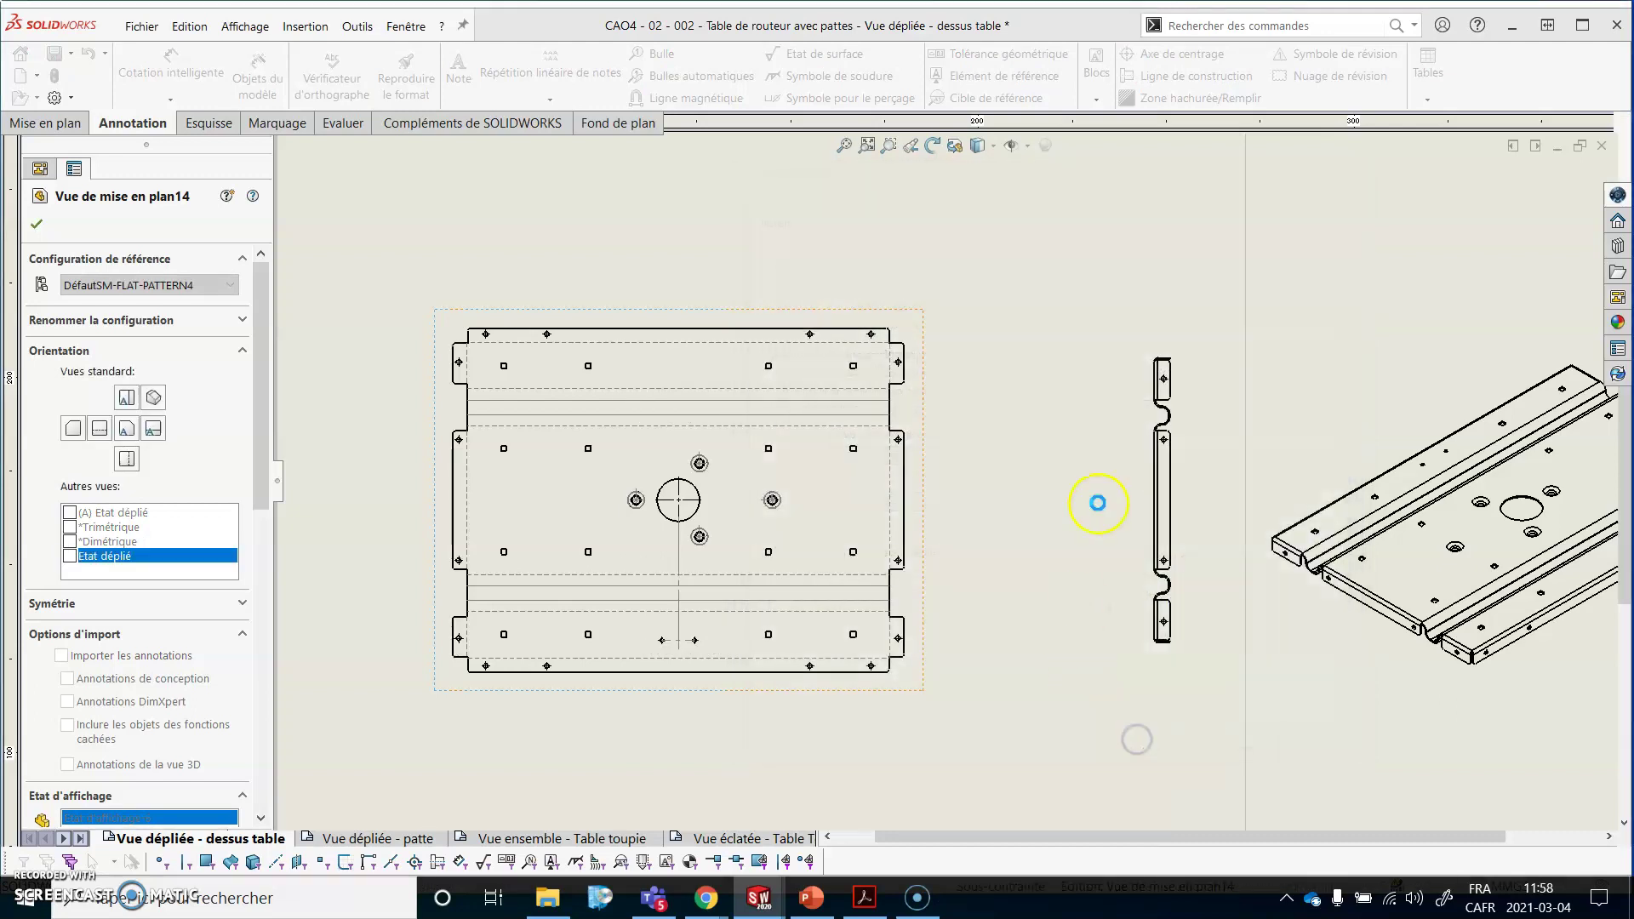
# Show the bend notes again through the flat pattern view's properties.
pyautogui.click(912, 498)
pyautogui.rightClick(912, 498)
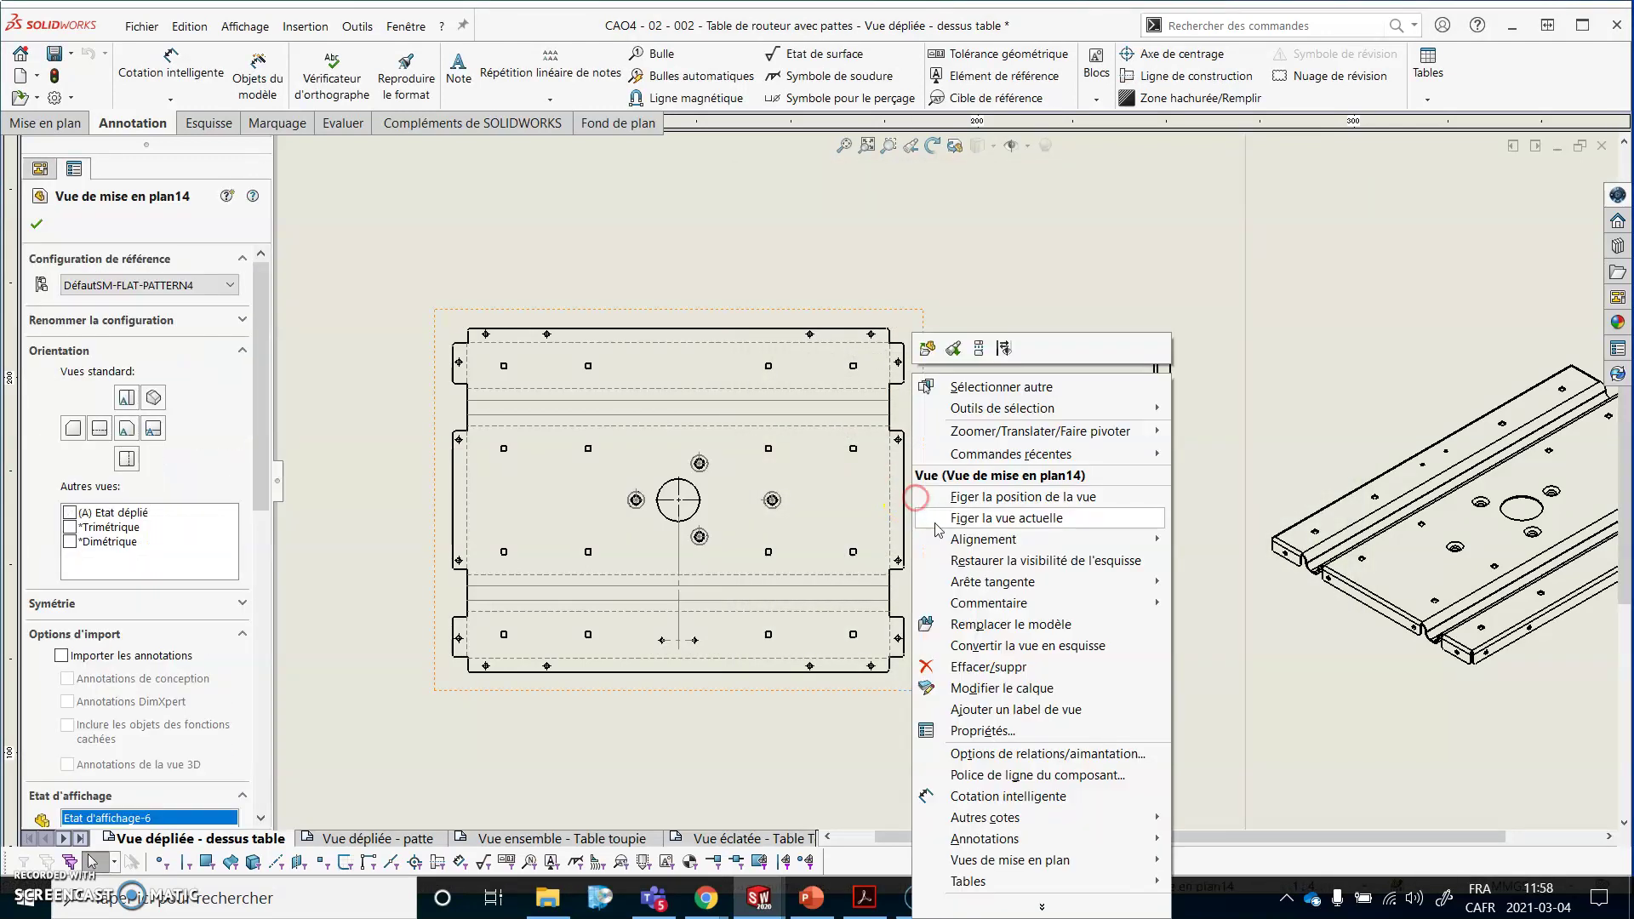
pyautogui.click(1085, 732)
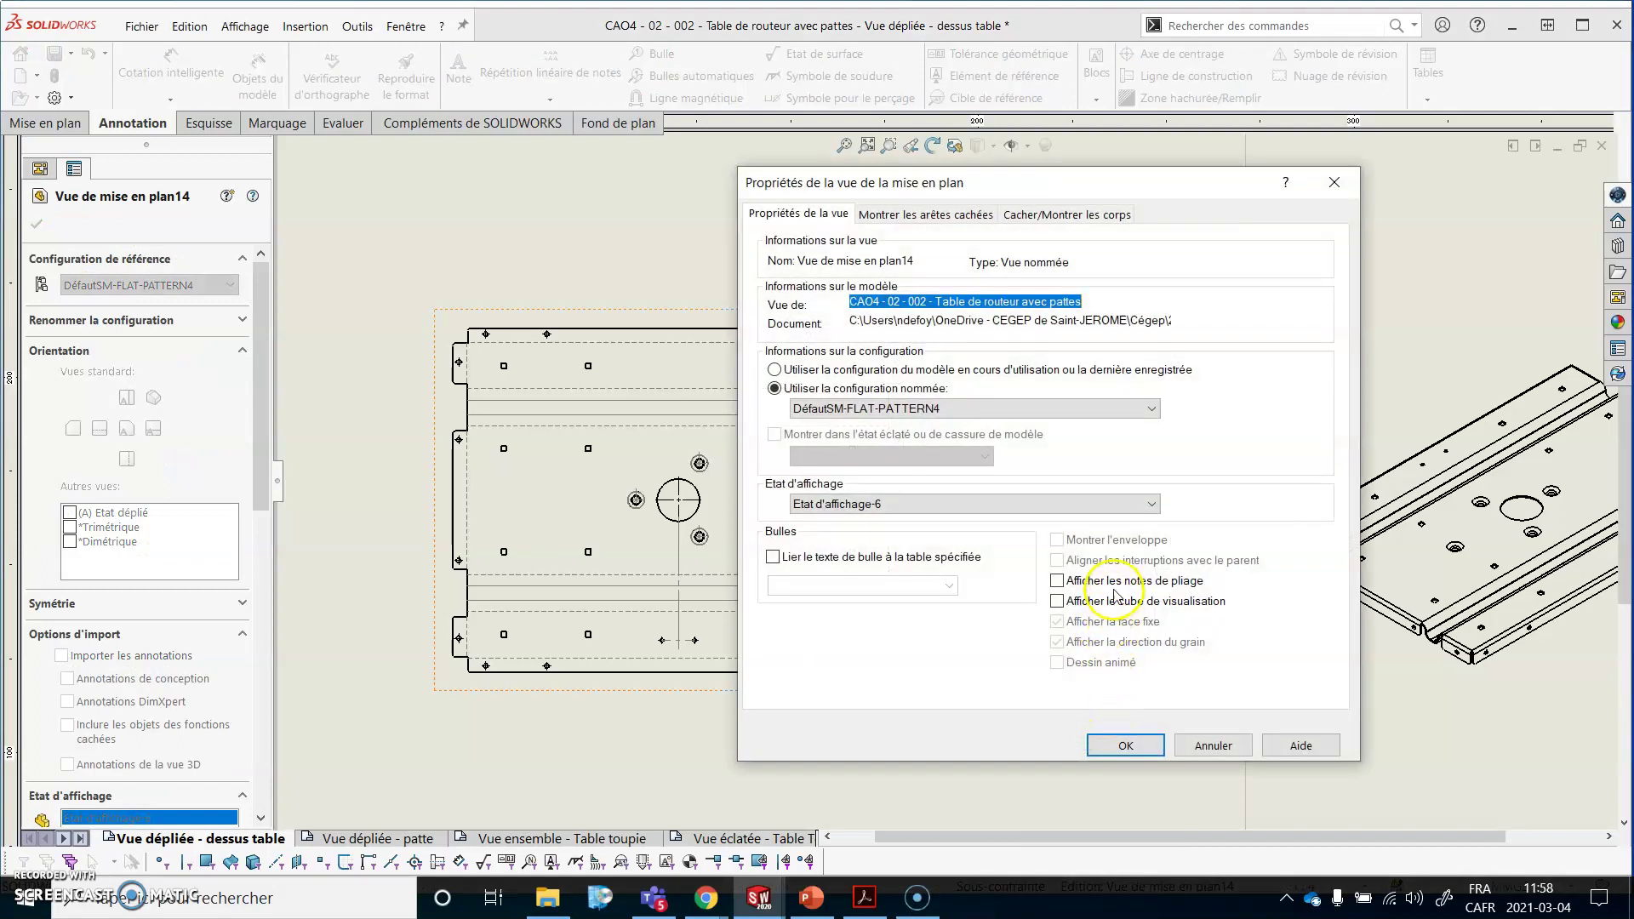
pyautogui.click(1163, 582)
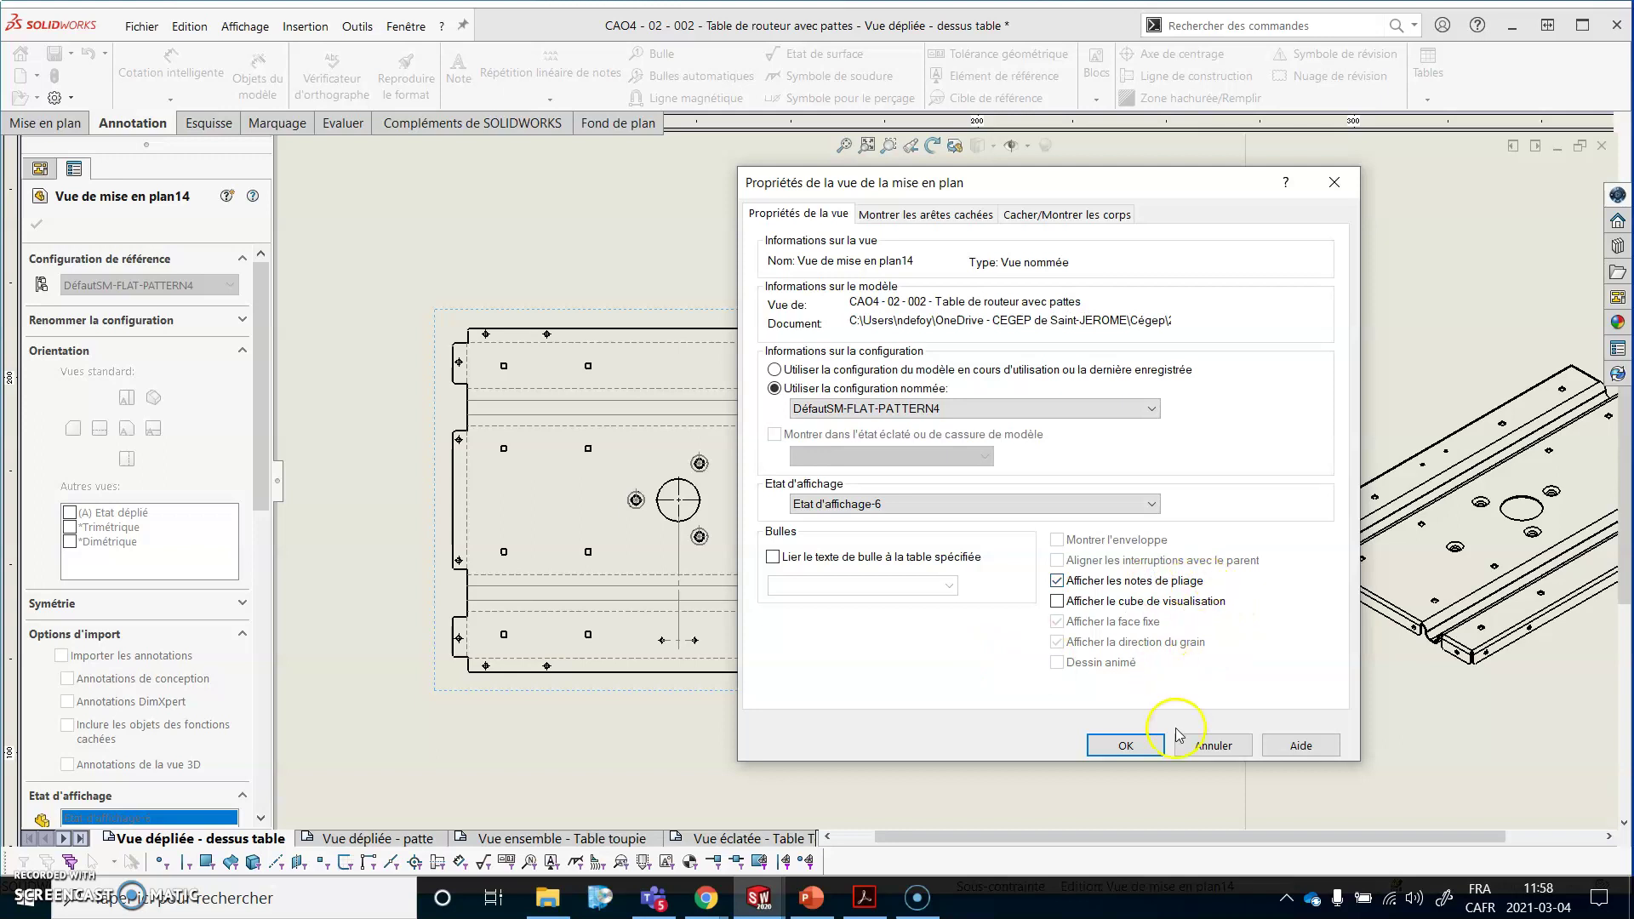
pyautogui.click(1139, 747)
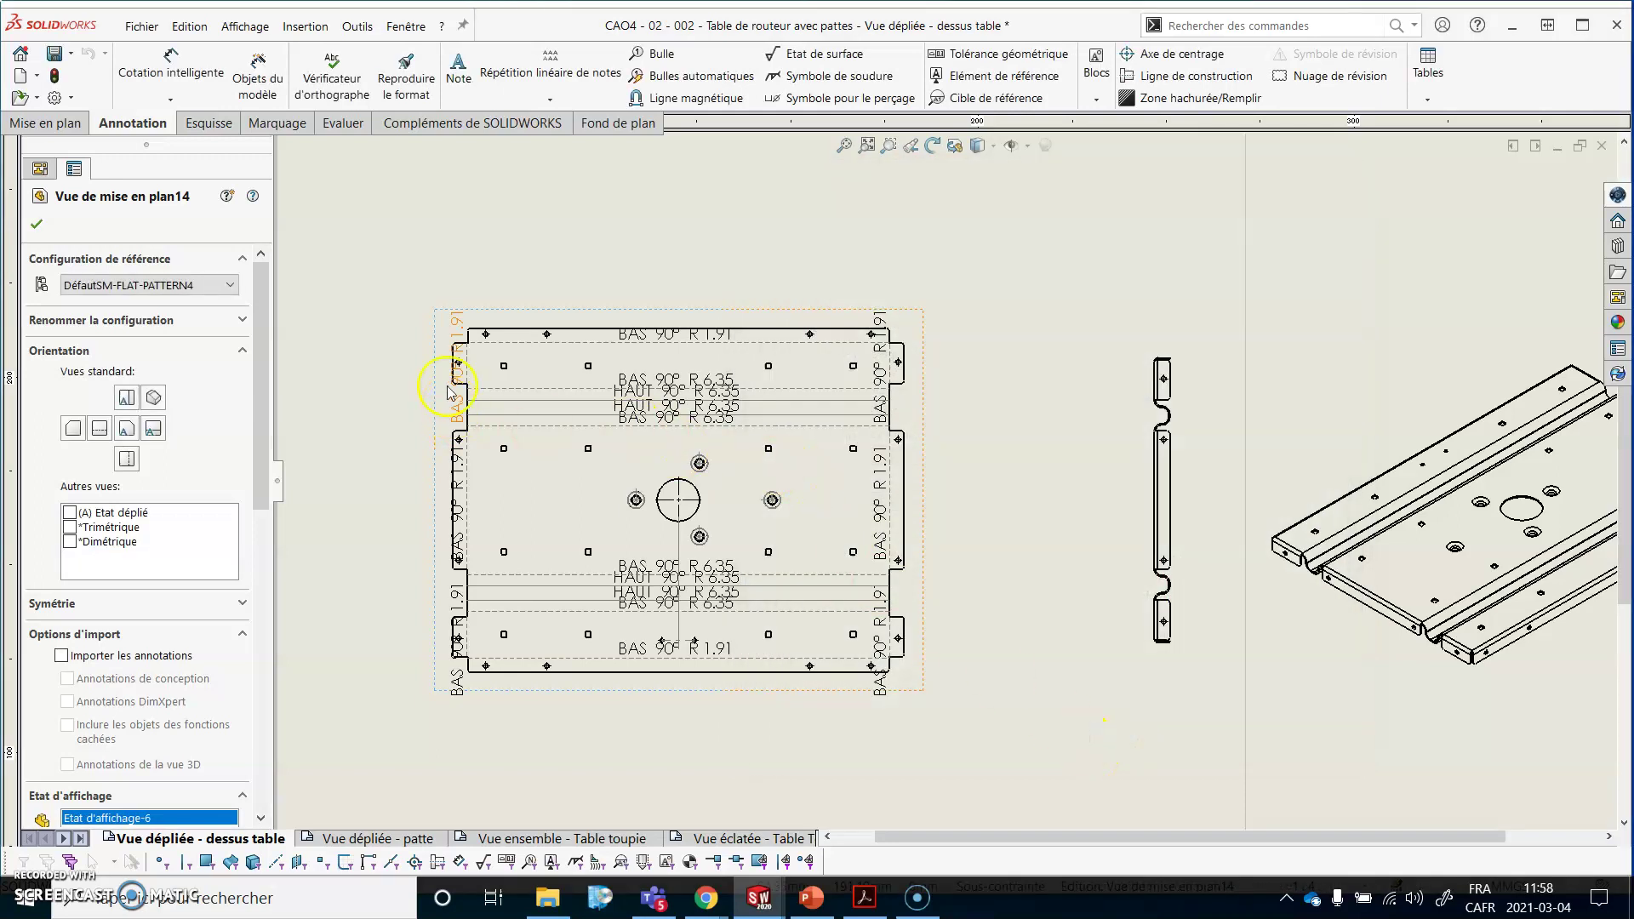
# Add leaders to the three vertical bend notes along the plate's right edge and set their text angle to 0°.
pyautogui.moveTo(876, 347); pyautogui.dragTo(967, 274)
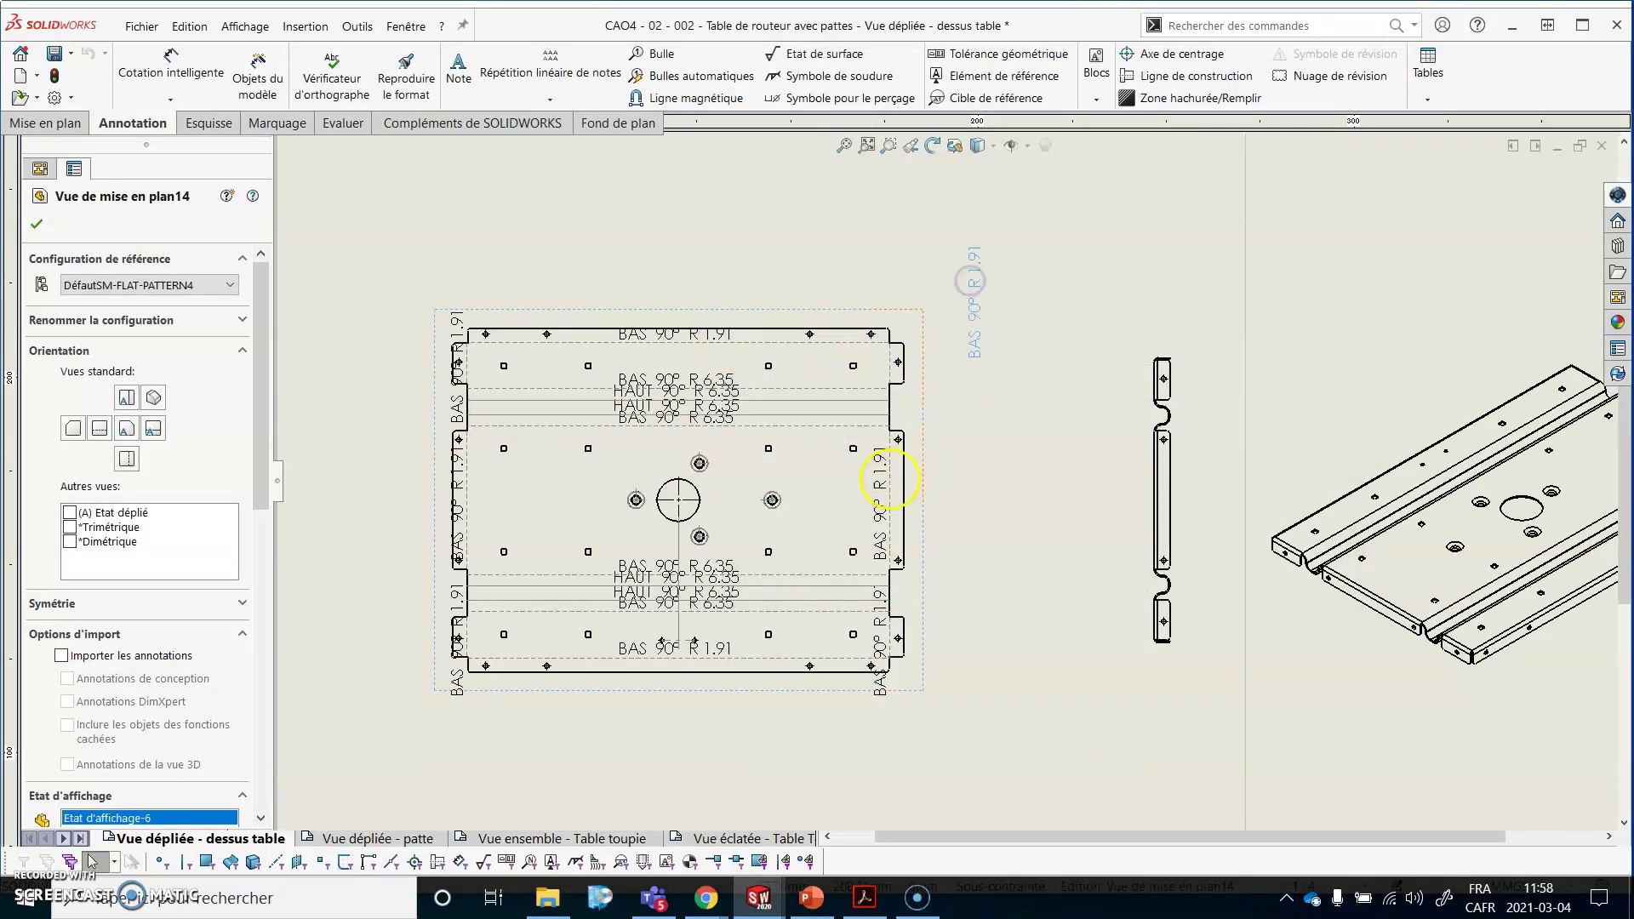
pyautogui.hotkey('ctrl', 'z')
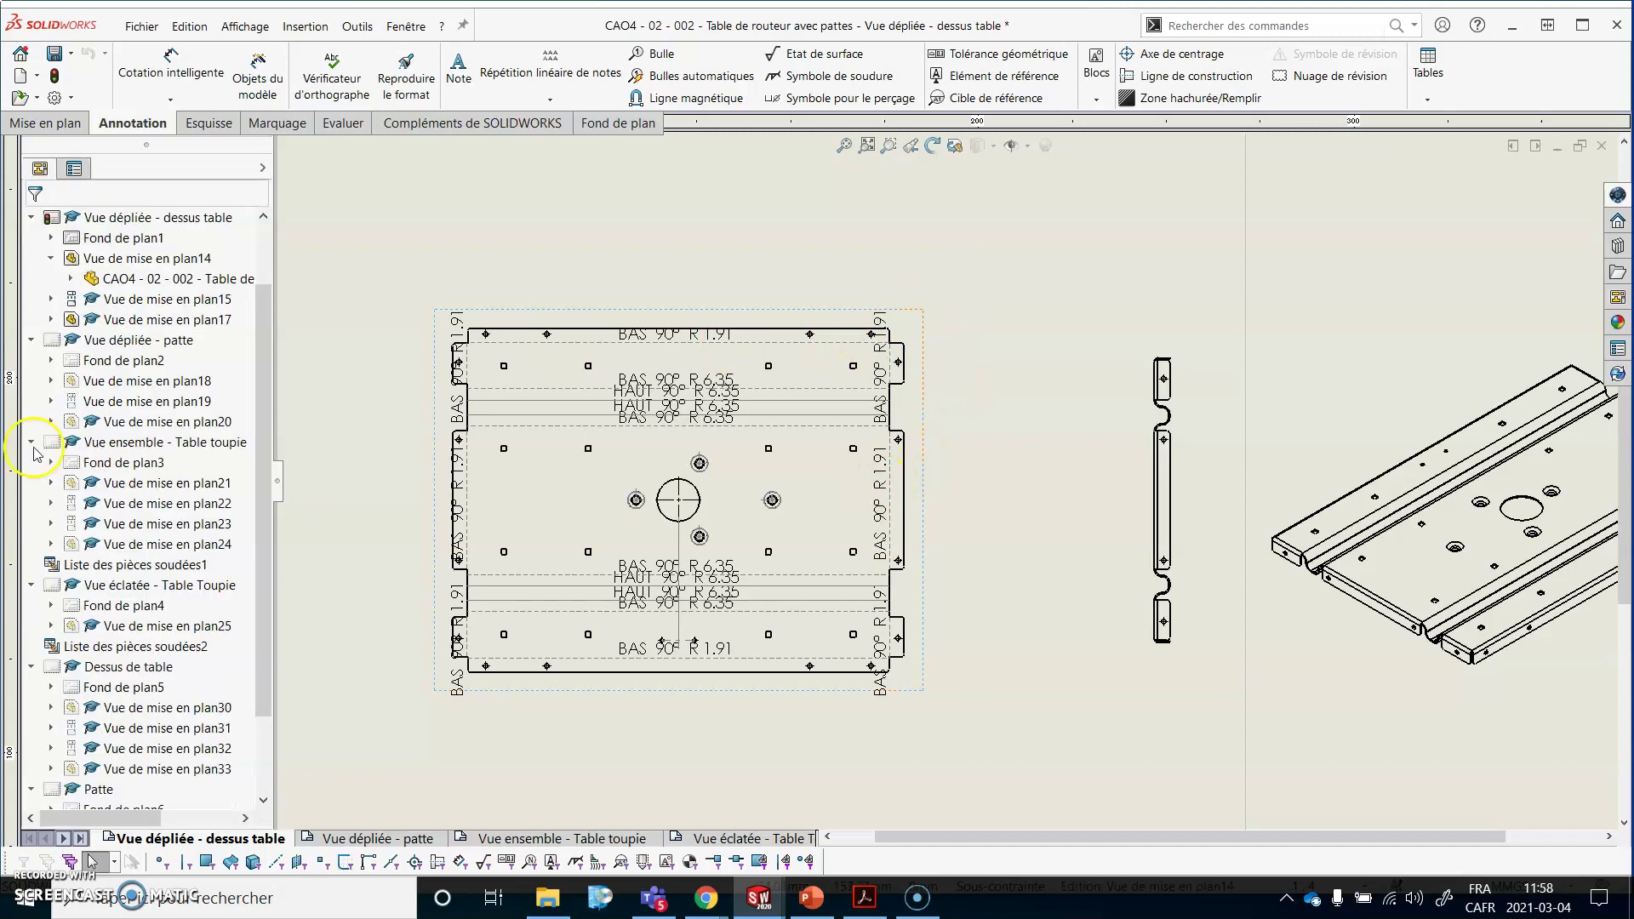
pyautogui.rightClick(875, 356)
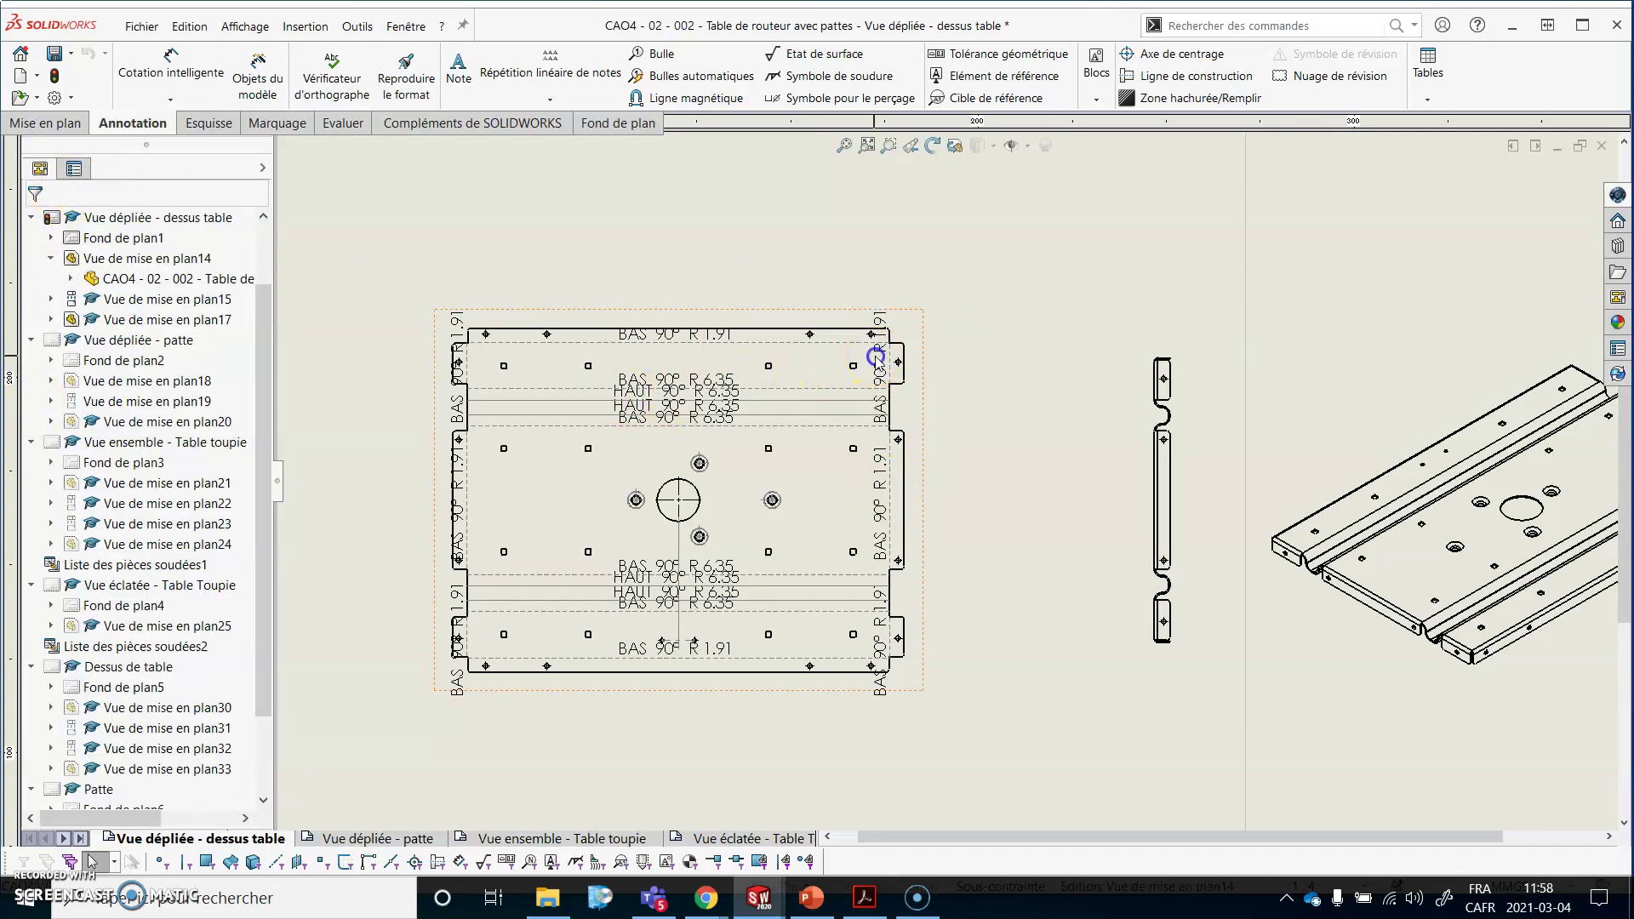
pyautogui.keyDown('ctrl'); pyautogui.click(880, 474); pyautogui.keyUp('ctrl')
pyautogui.keyDown('ctrl'); pyautogui.click(880, 613); pyautogui.keyUp('ctrl')
pyautogui.click(75, 667)
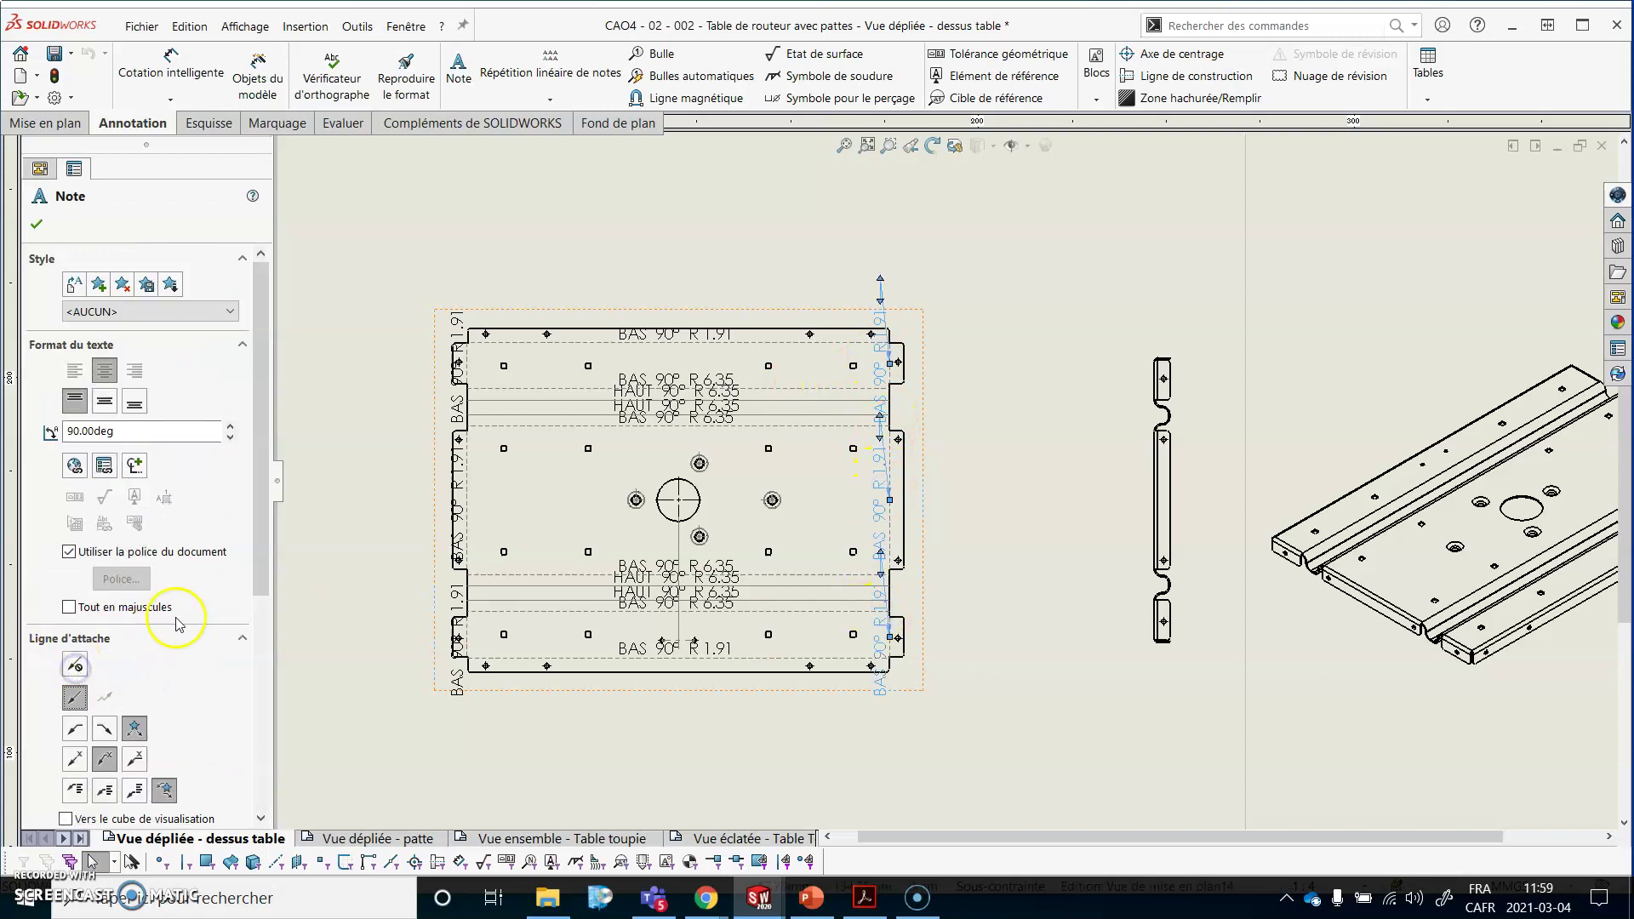
pyautogui.doubleClick(127, 431)
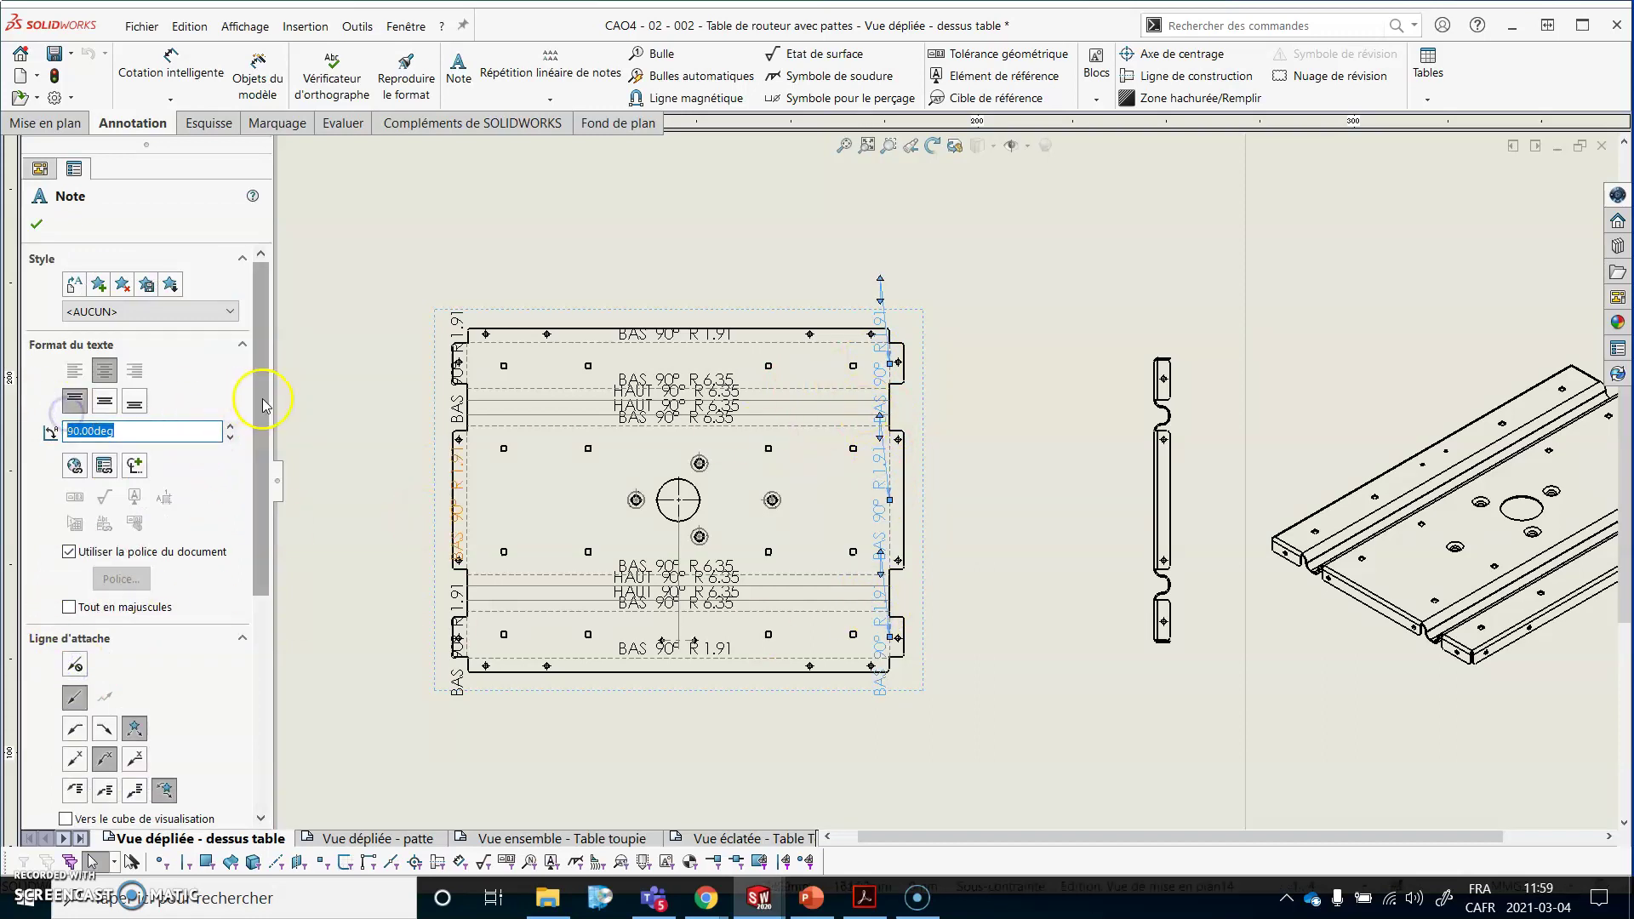
pyautogui.write('0')
pyautogui.click(977, 444)
# Move the three right-edge bend notes outside the plate and align them vertically in one column.
pyautogui.moveTo(852, 374); pyautogui.dragTo(1020, 306)
pyautogui.moveTo(822, 508); pyautogui.dragTo(1028, 434)
pyautogui.moveTo(839, 648); pyautogui.dragTo(1023, 585)
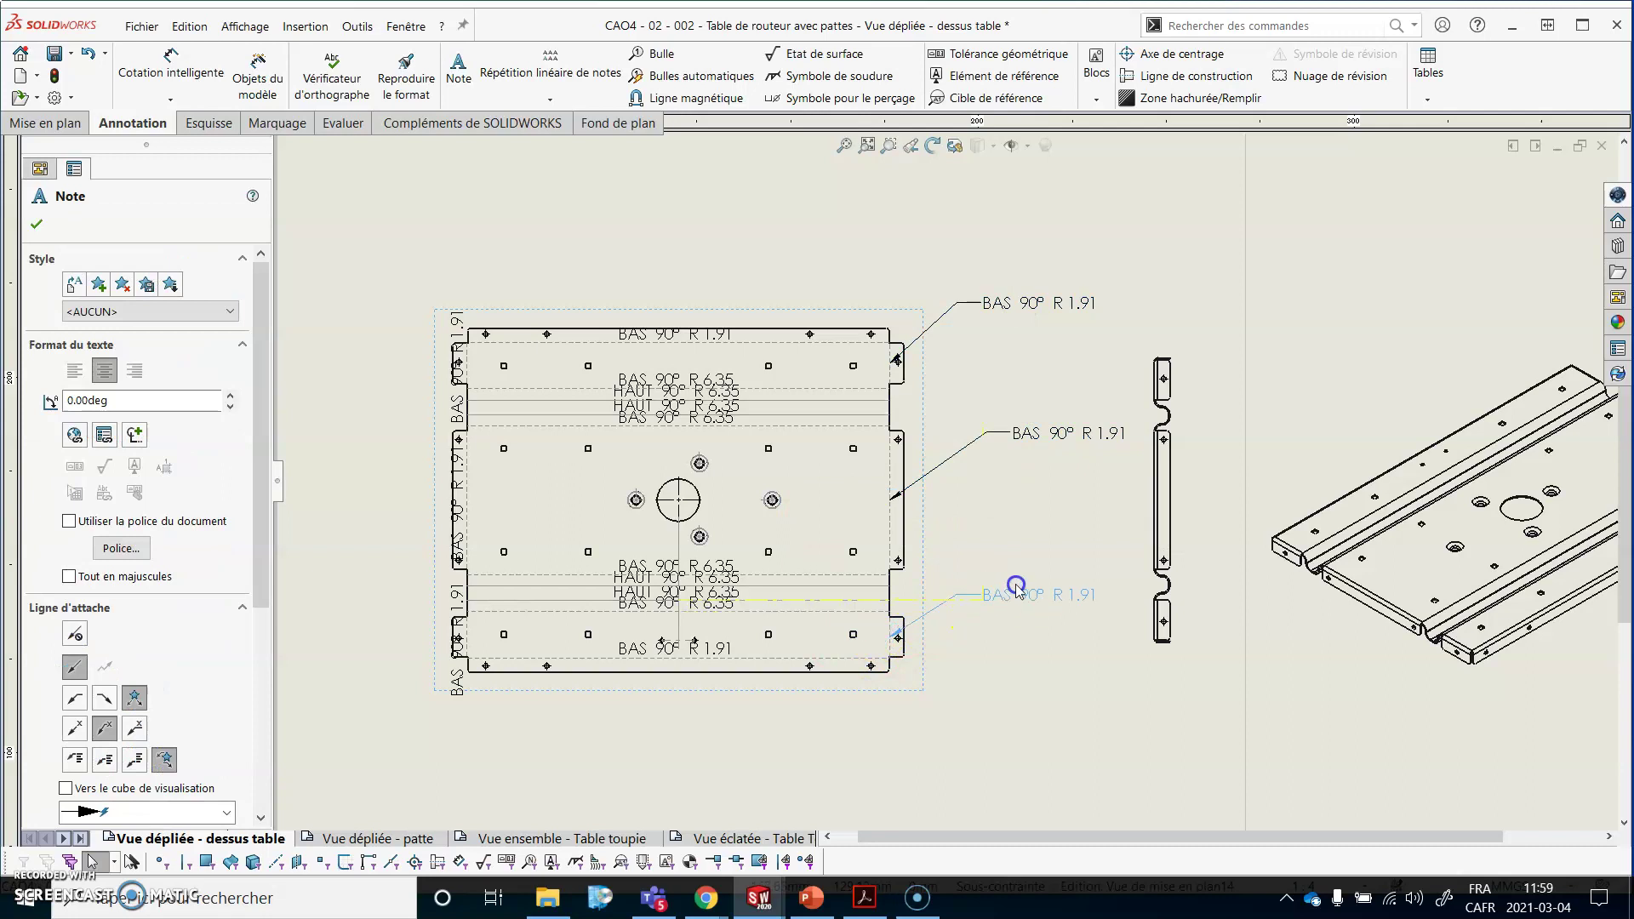
pyautogui.moveTo(1043, 304); pyautogui.dragTo(1056, 304)
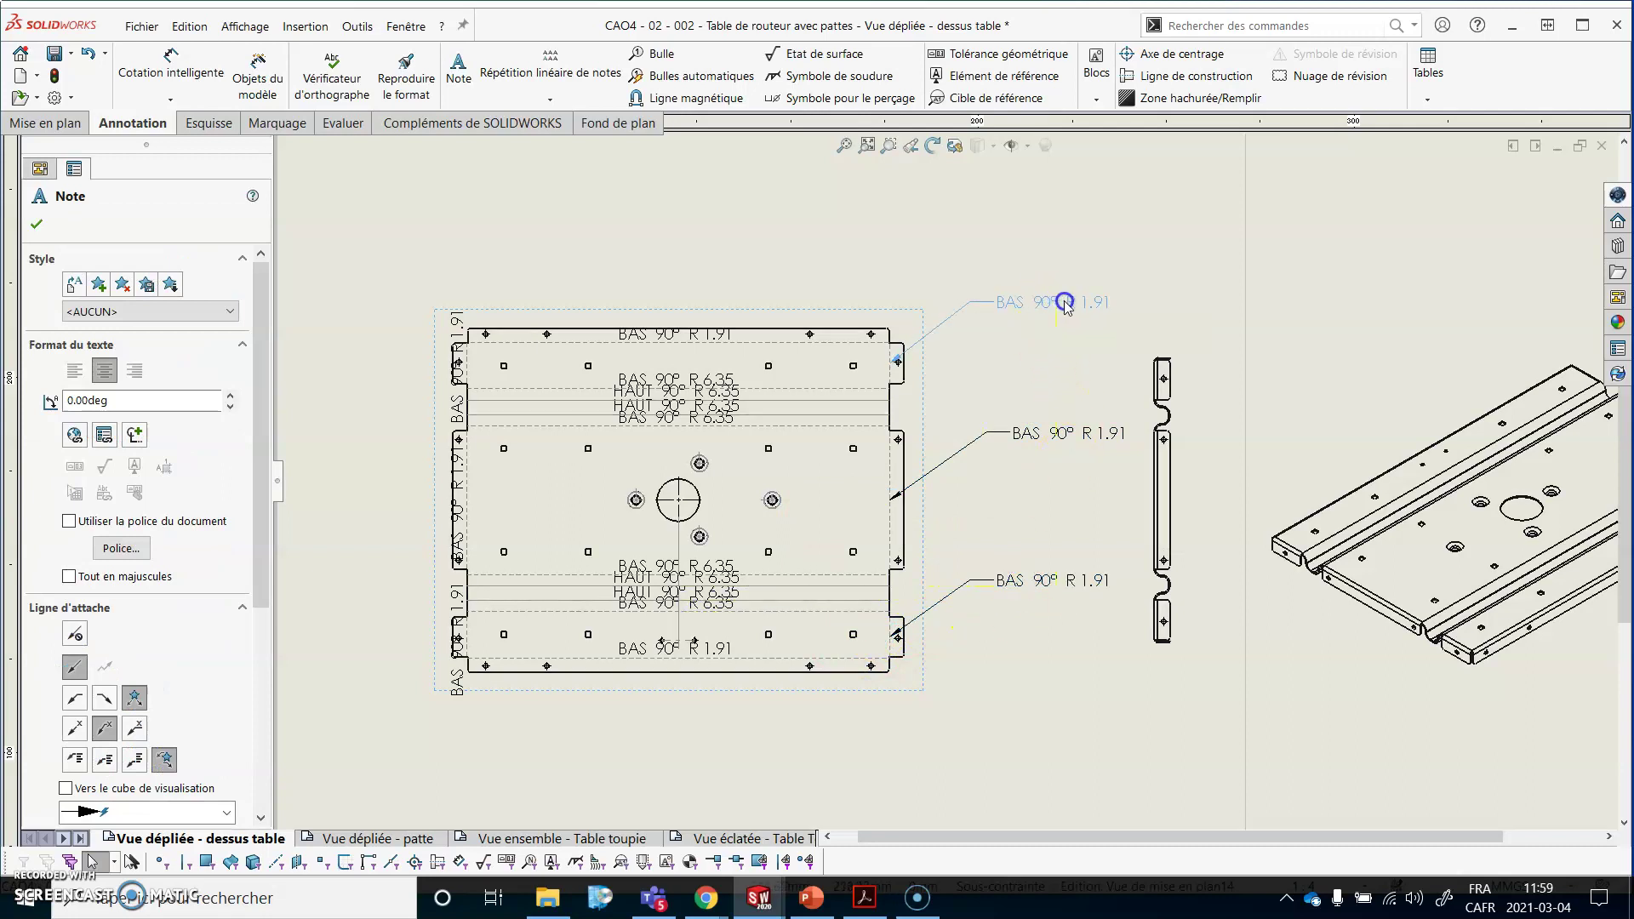
pyautogui.click(1056, 577)
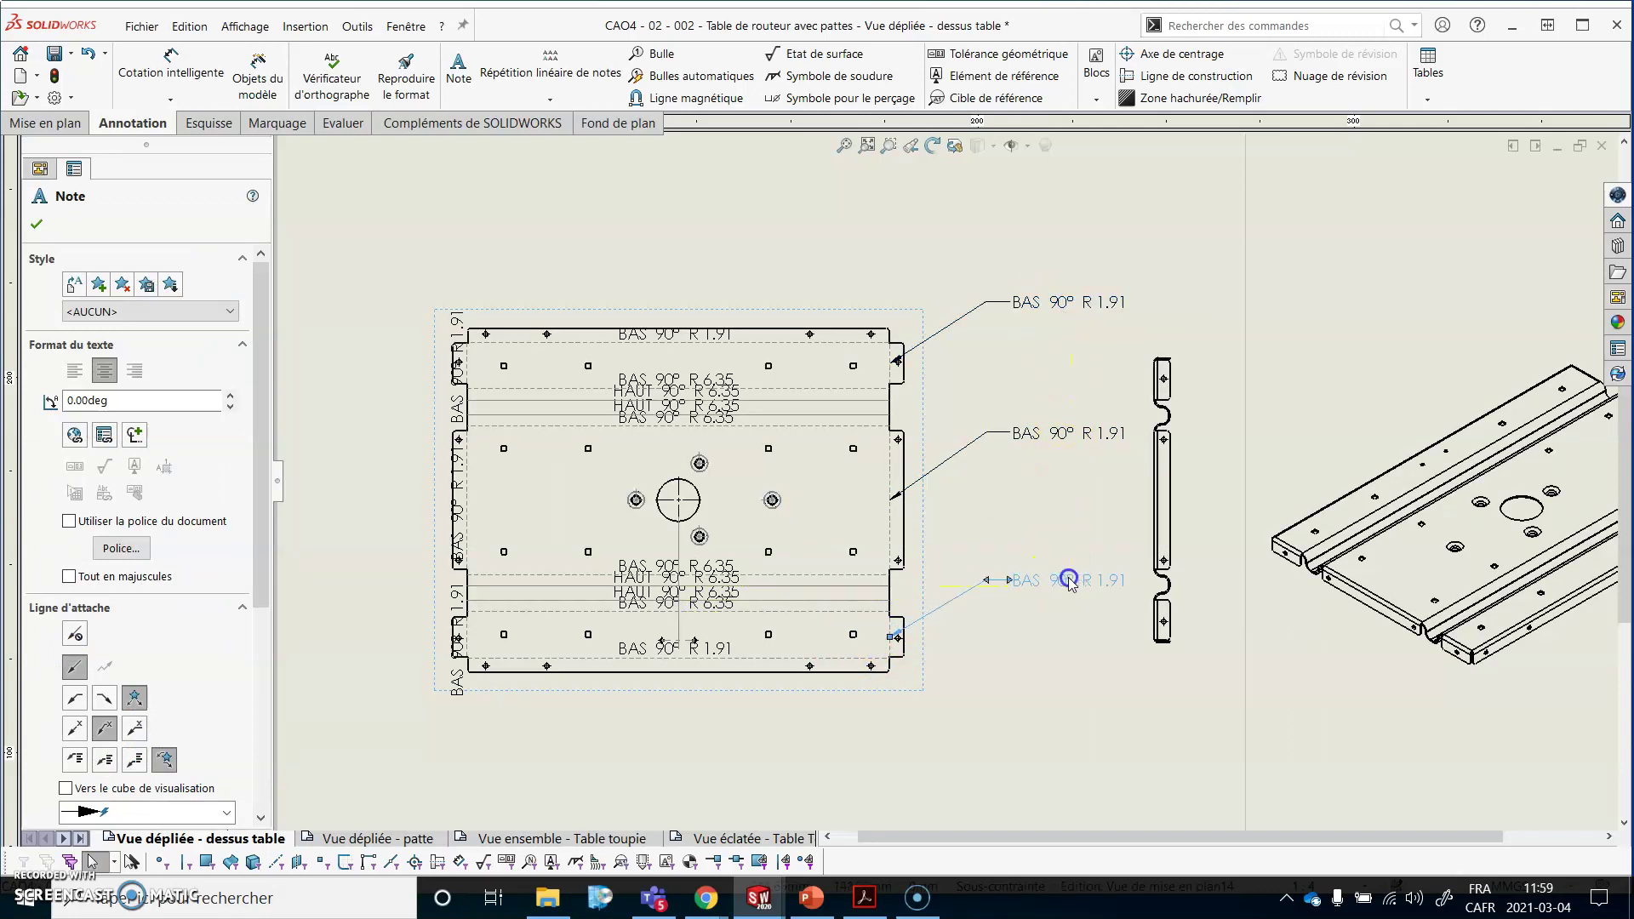
pyautogui.rightClick(926, 507)
pyautogui.click(826, 260)
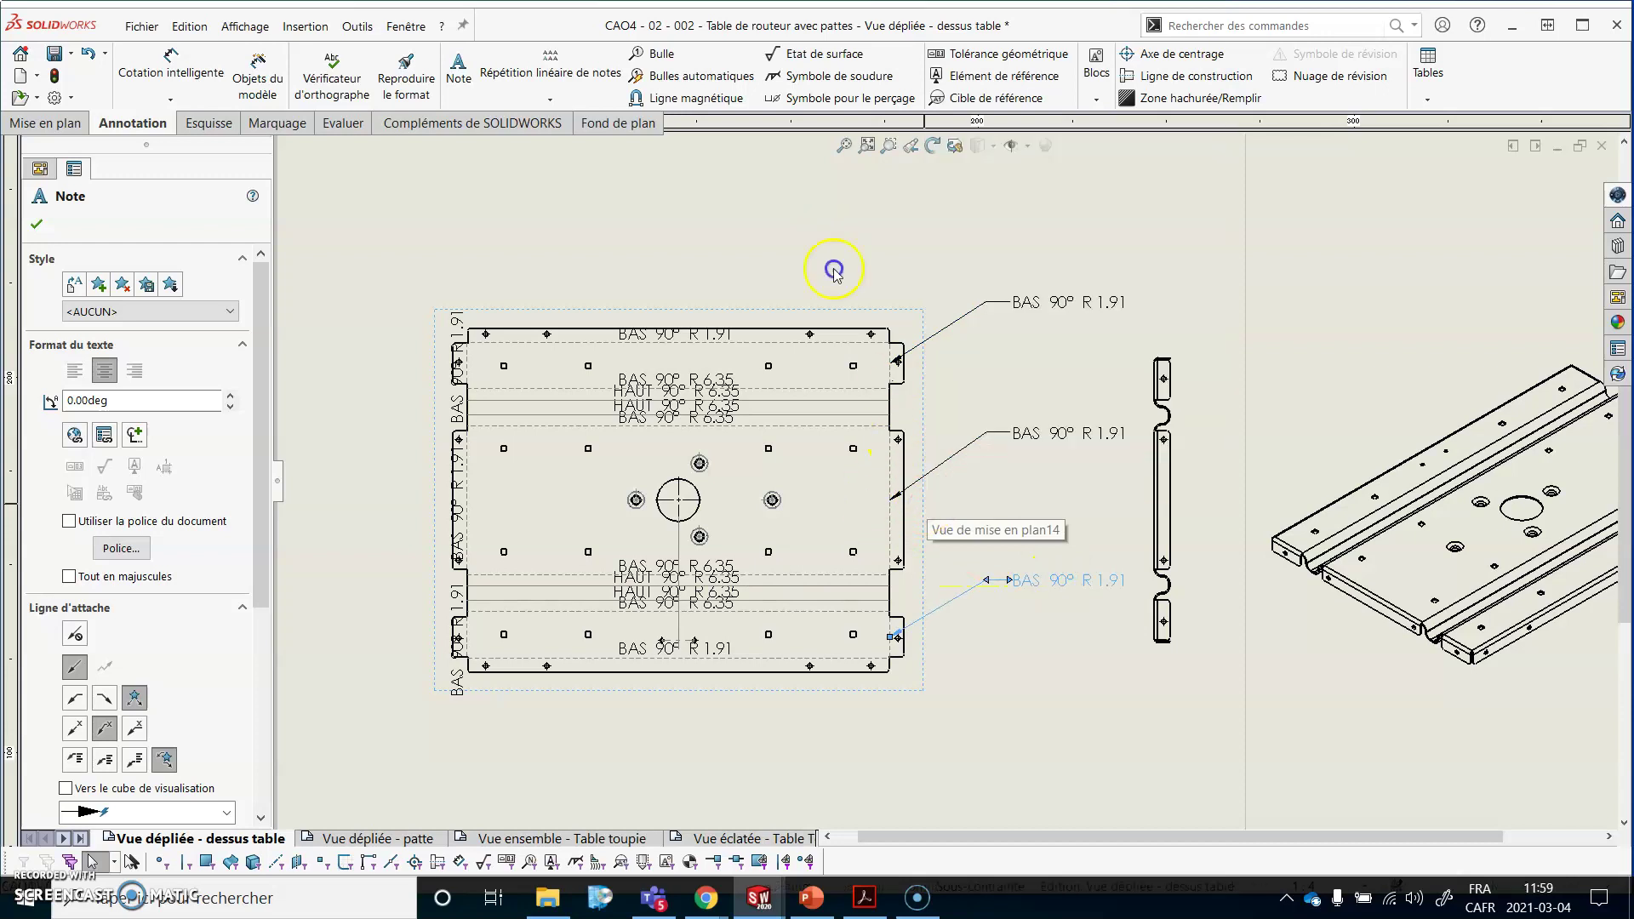
# Hide the bend notes of the flat pattern view through its view properties.
pyautogui.click(900, 519)
pyautogui.rightClick(901, 519)
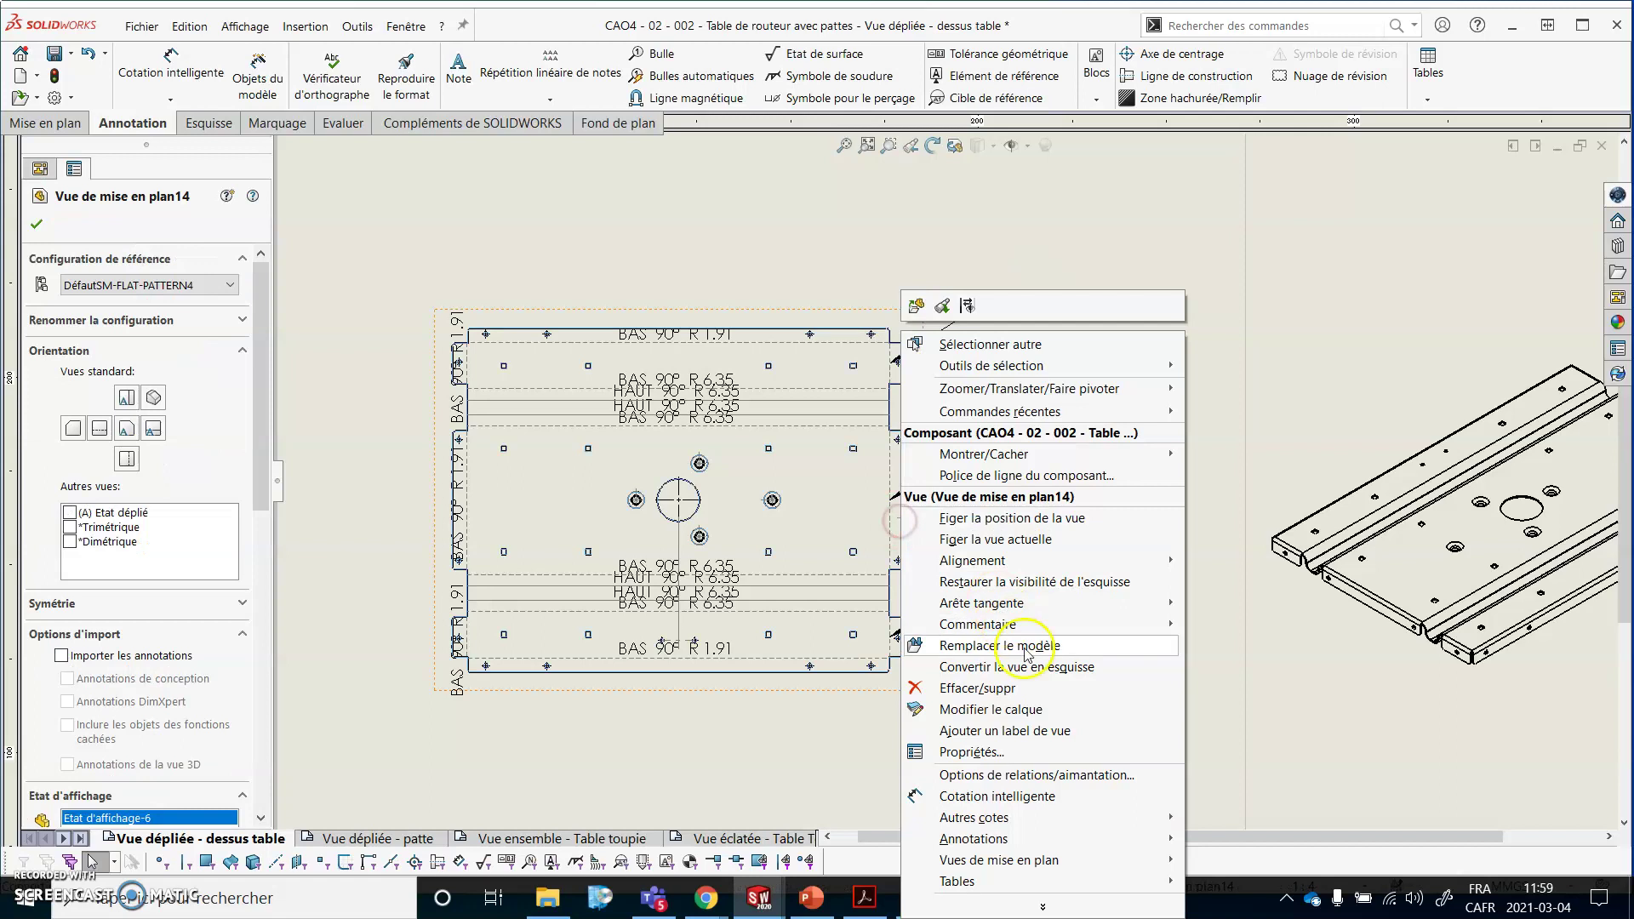
pyautogui.click(1071, 762)
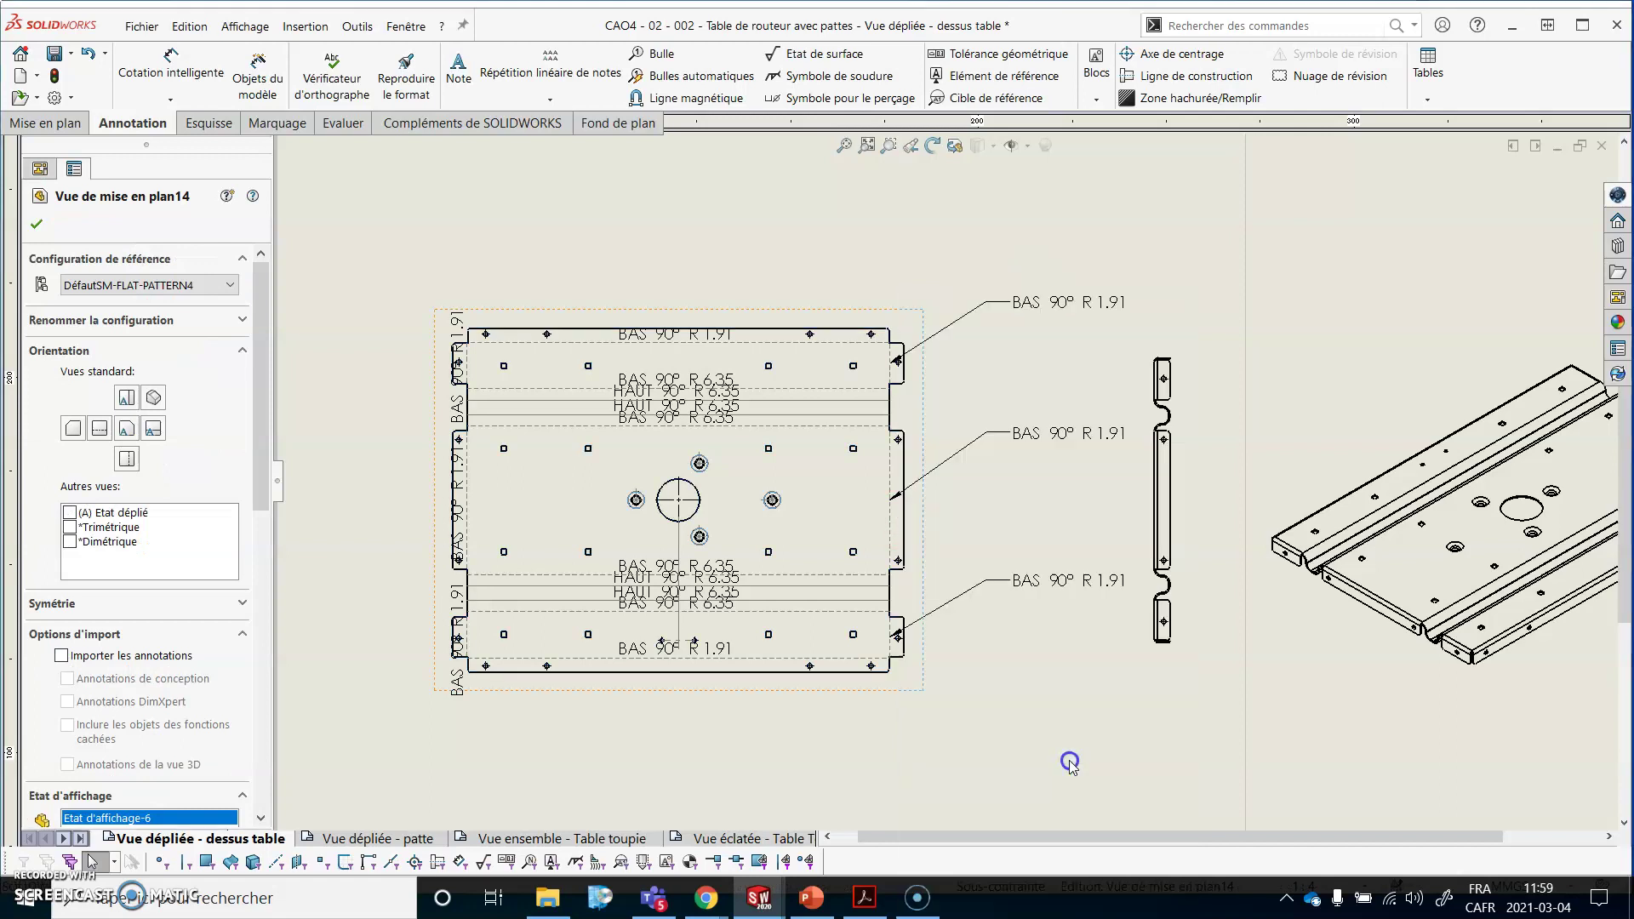
pyautogui.click(1118, 582)
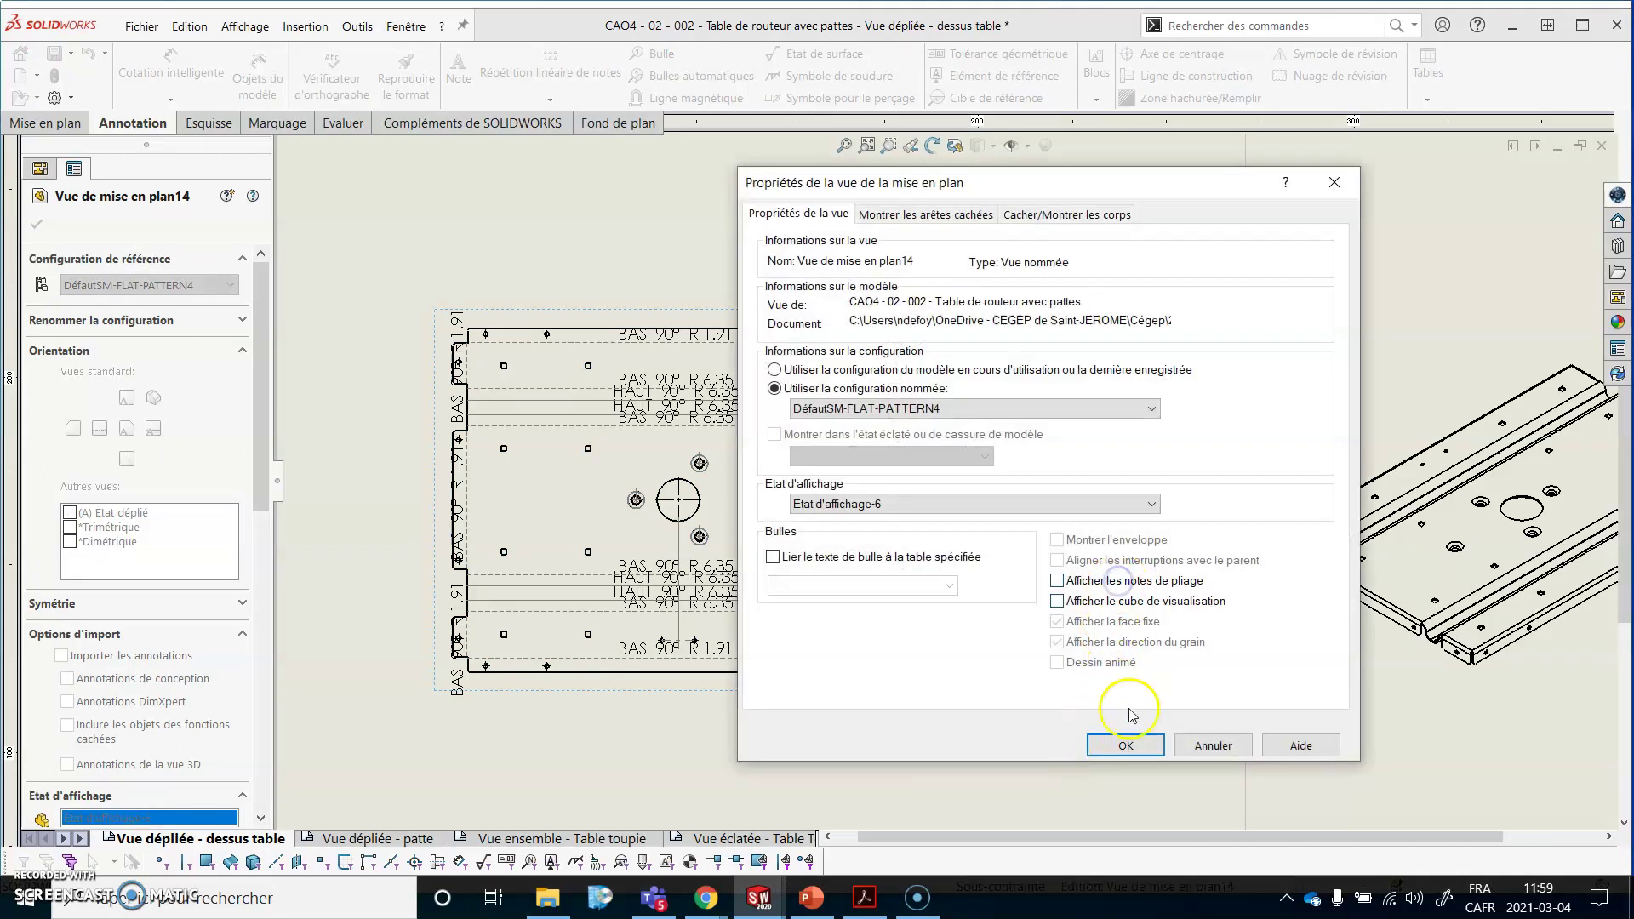
pyautogui.click(1128, 746)
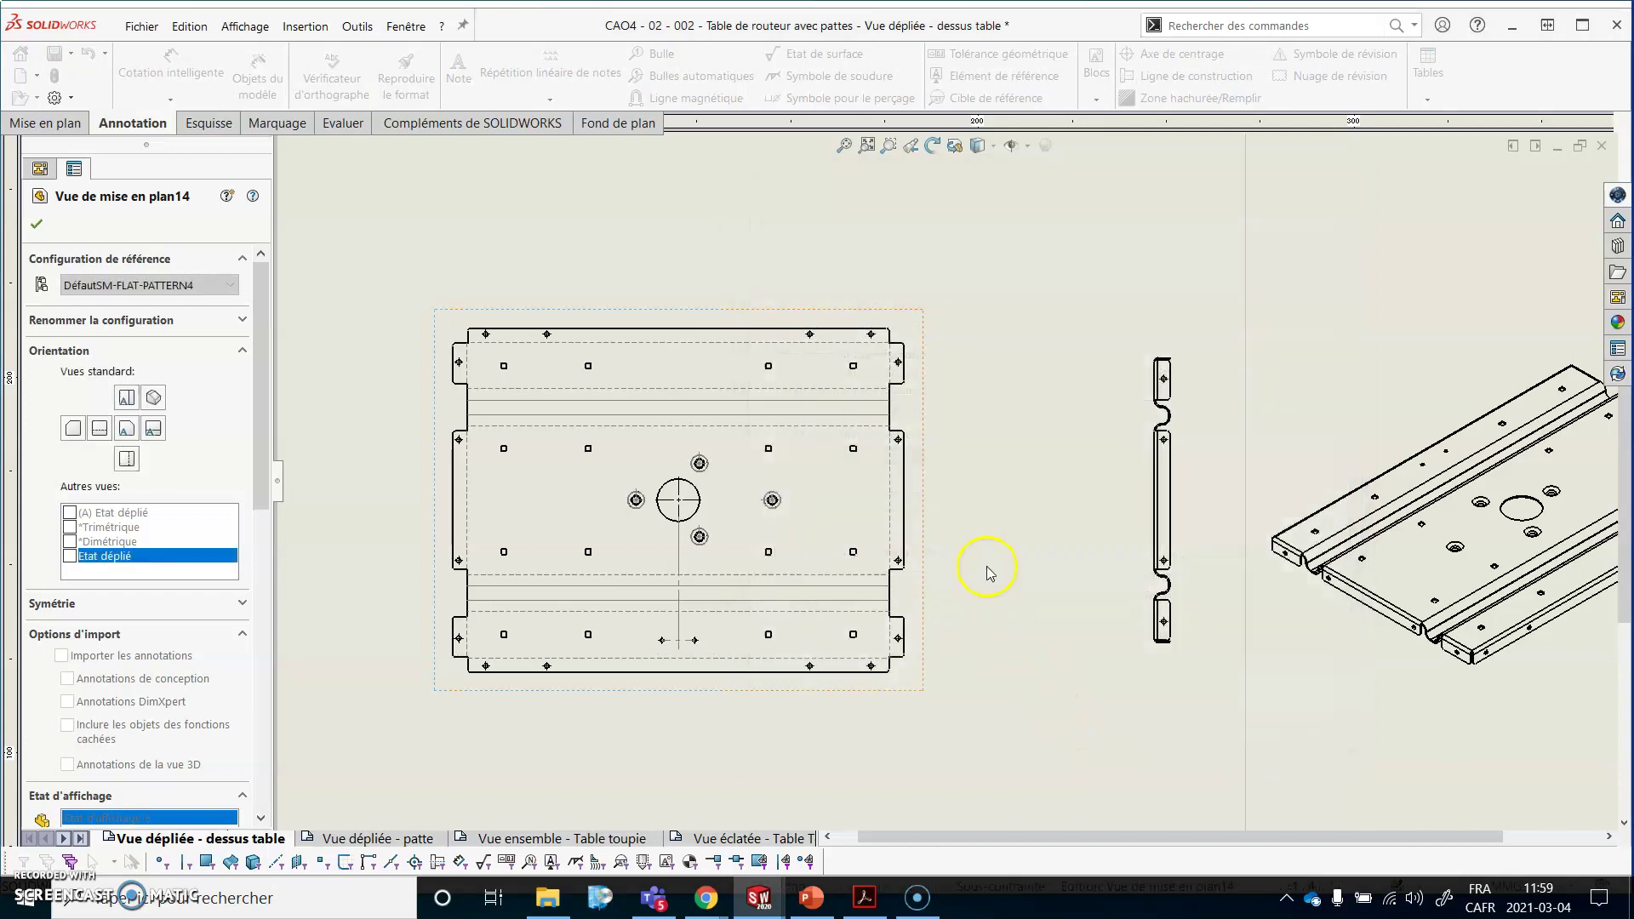
# Turn the bend note display back on in the flat pattern view's properties.
pyautogui.rightClick(926, 449)
pyautogui.click(1121, 726)
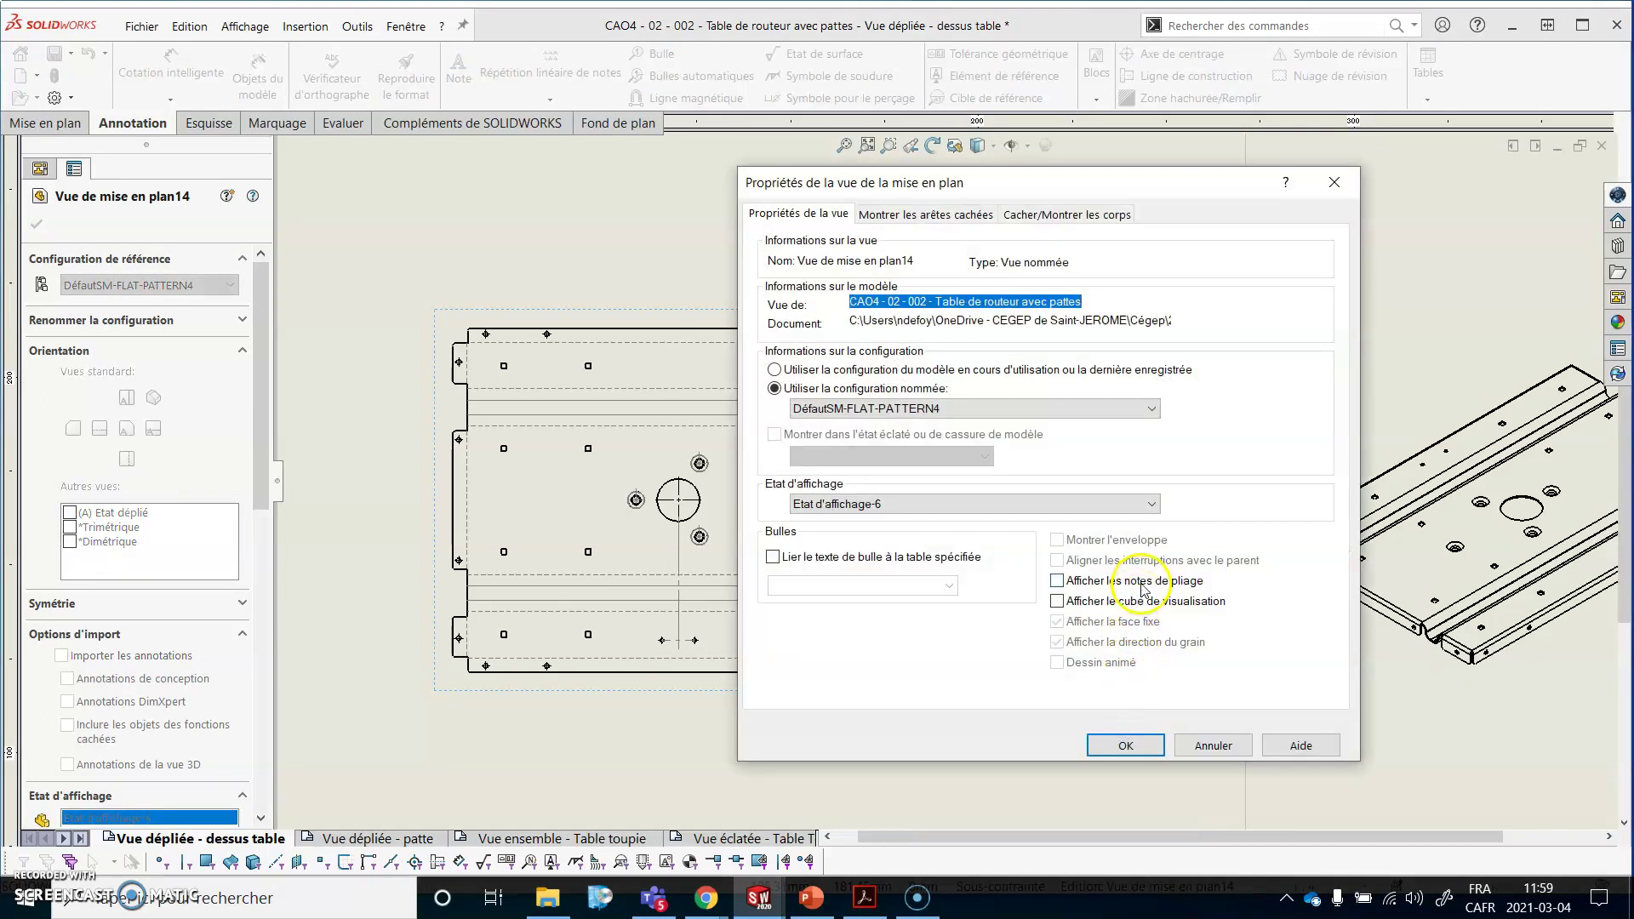
pyautogui.click(1140, 583)
pyautogui.click(1125, 746)
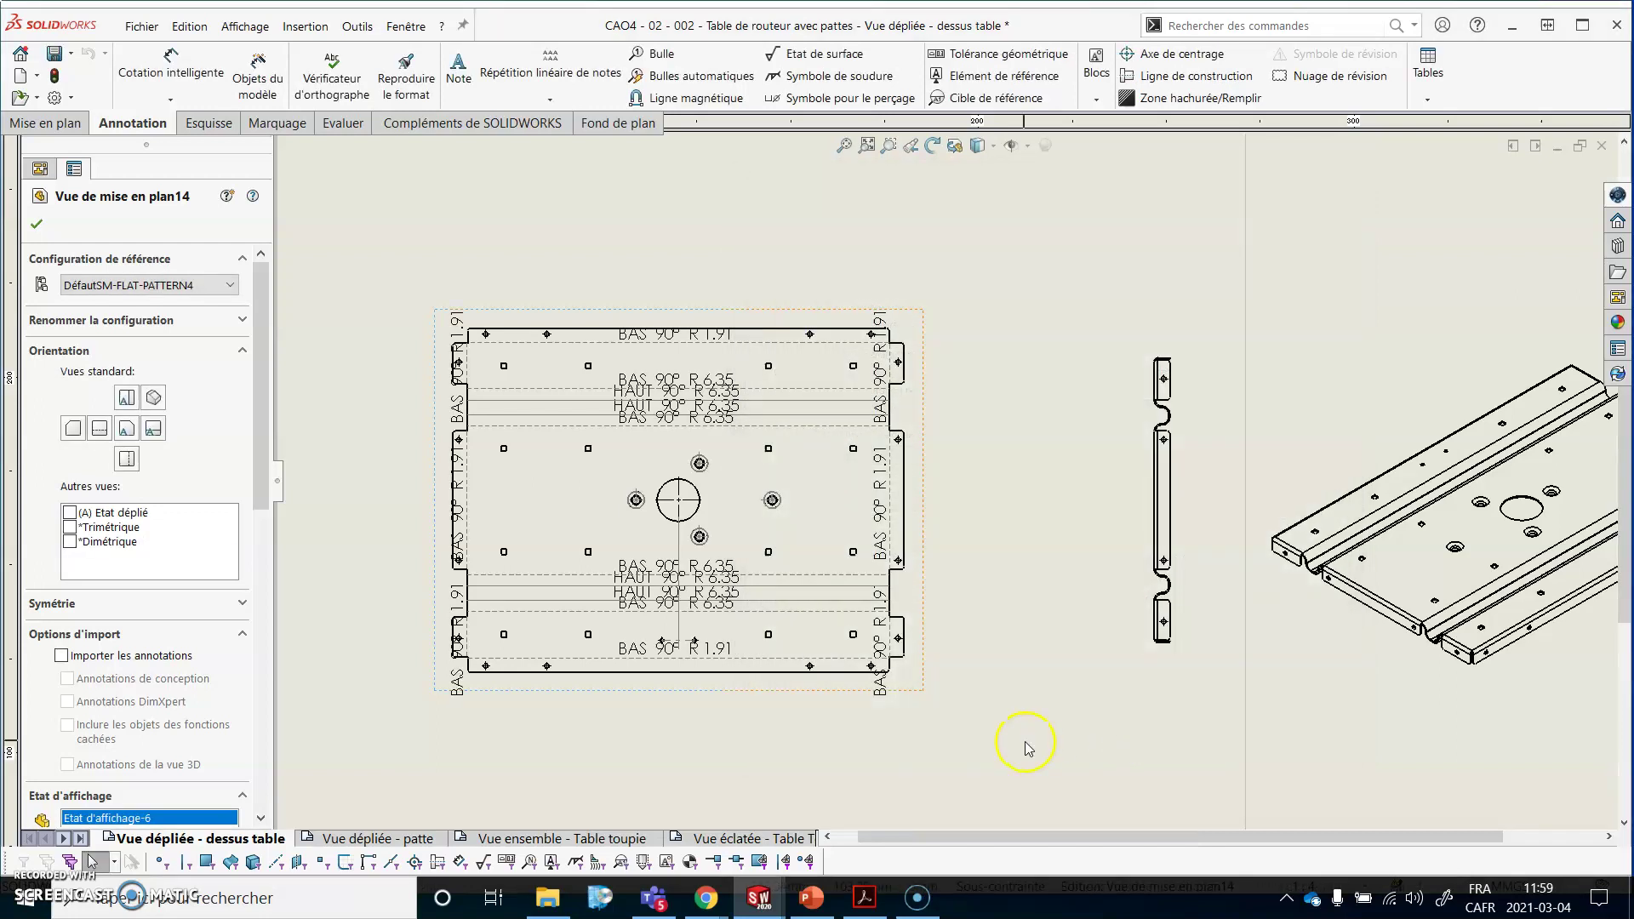
pyautogui.click(953, 319)
# Give the three vertical bend notes on the plate's right edge straight leaders and a text angle of 0°.
pyautogui.click(885, 362)
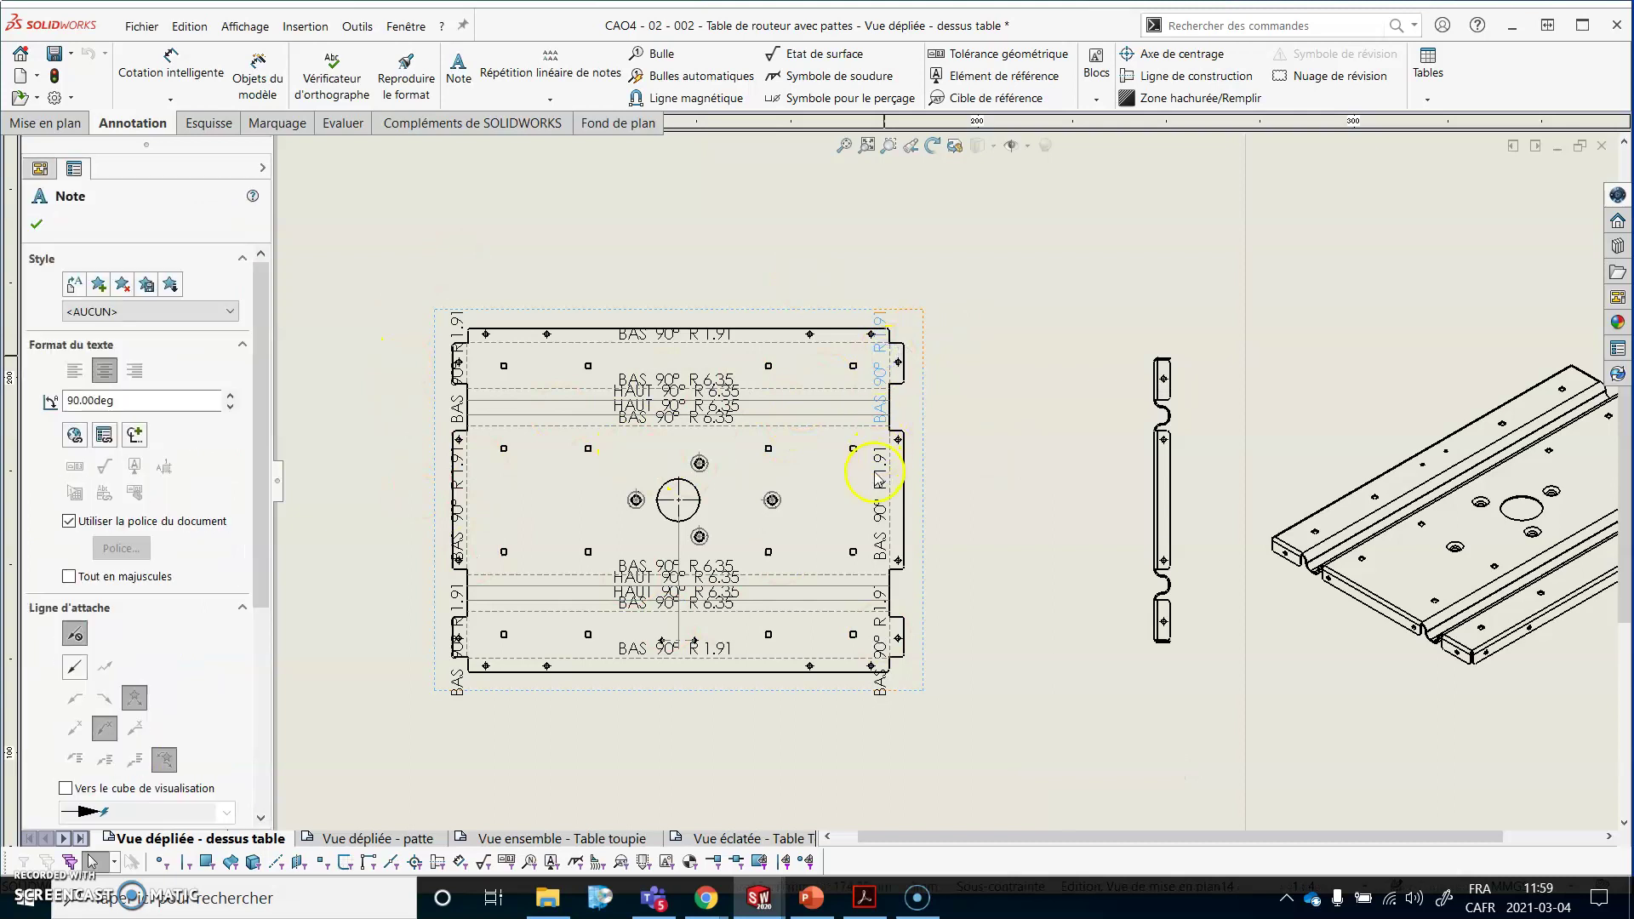
pyautogui.keyDown('ctrl'); pyautogui.click(881, 476); pyautogui.keyUp('ctrl')
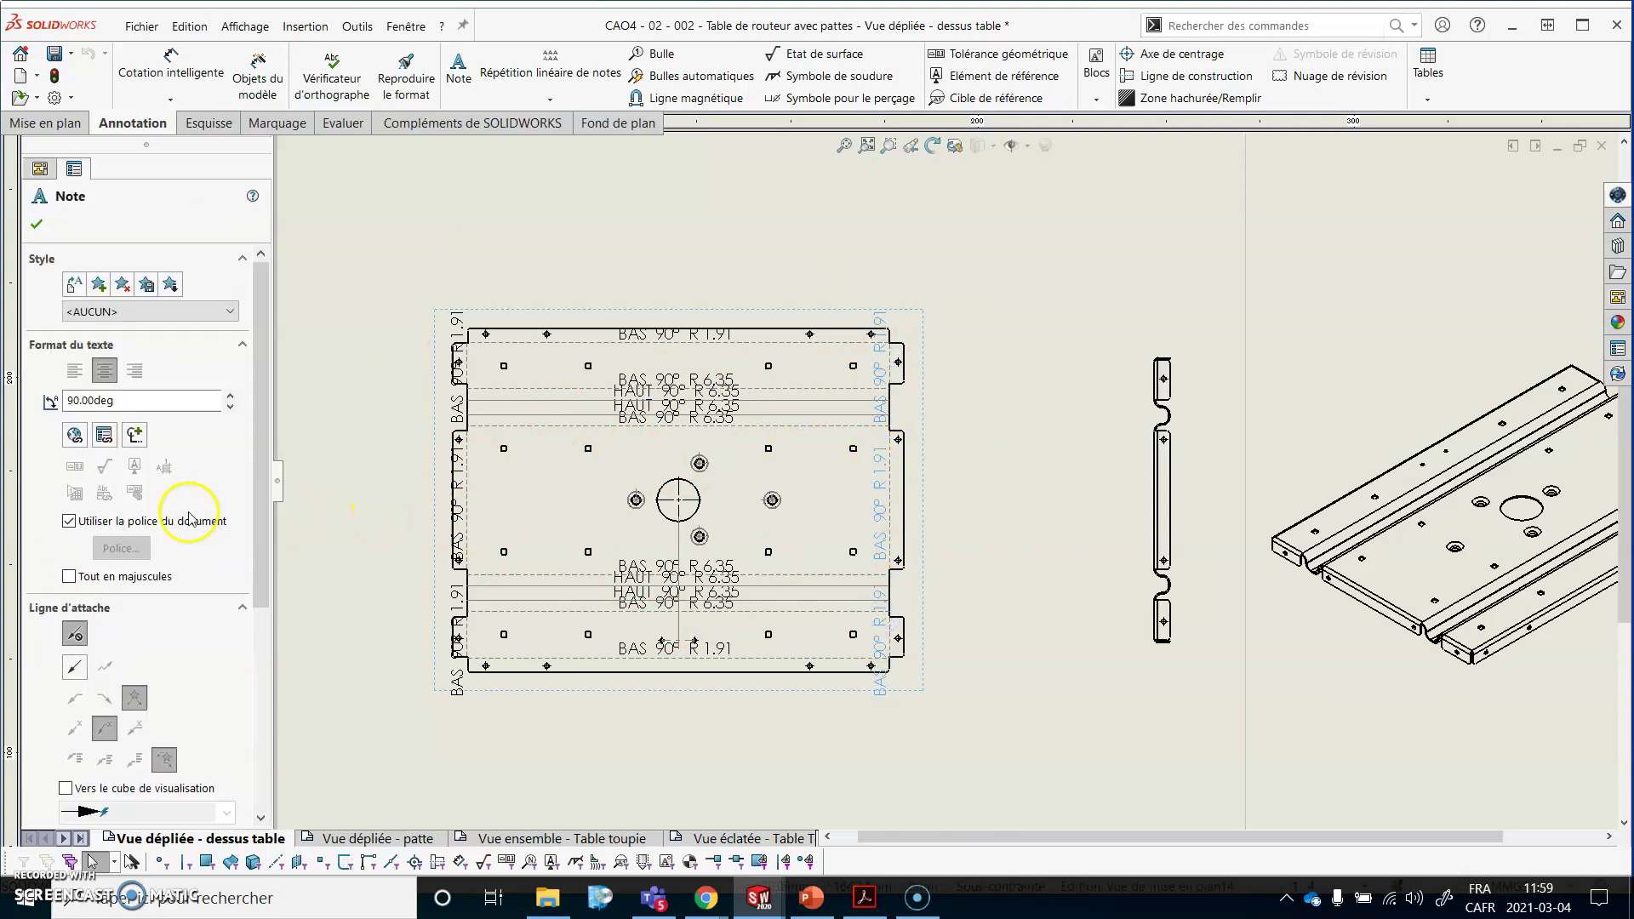
pyautogui.click(74, 667)
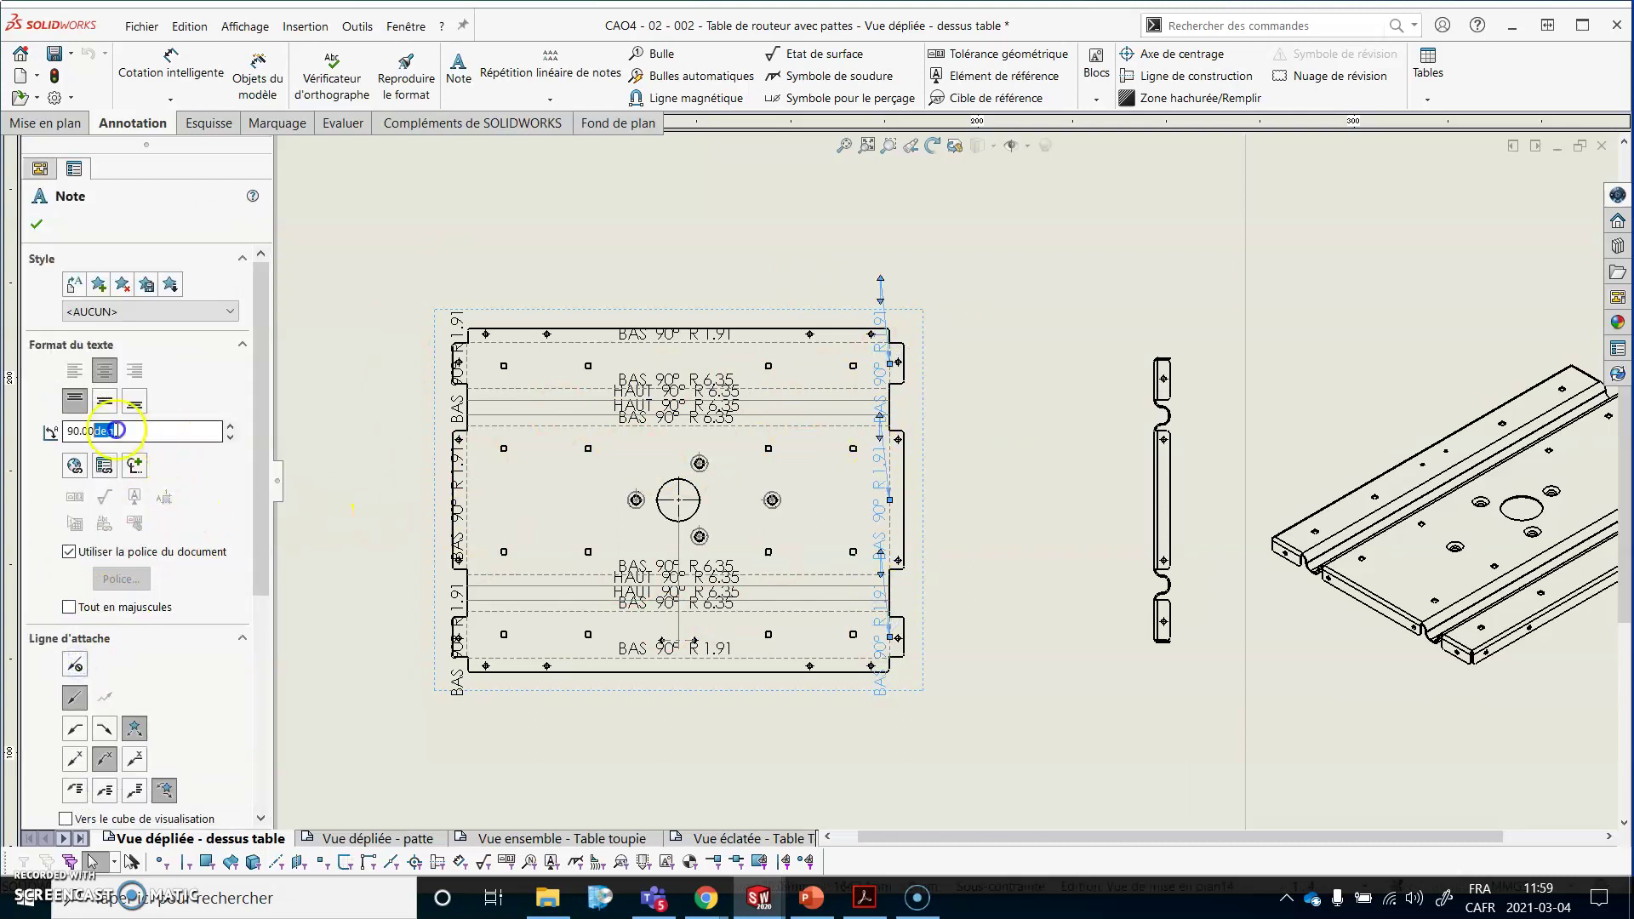
pyautogui.write('0')
pyautogui.click(951, 367)
# Place the three right-edge bend notes beside the plate, outside the flat pattern outline, in a vertical column.
pyautogui.moveTo(859, 372); pyautogui.dragTo(1025, 297)
pyautogui.click(846, 502)
pyautogui.moveTo(846, 502); pyautogui.dragTo(1011, 463)
pyautogui.moveTo(846, 647)
pyautogui.mouseDown()
pyautogui.moveTo(1045, 614)
pyautogui.moveTo(1029, 608)
pyautogui.mouseUp()
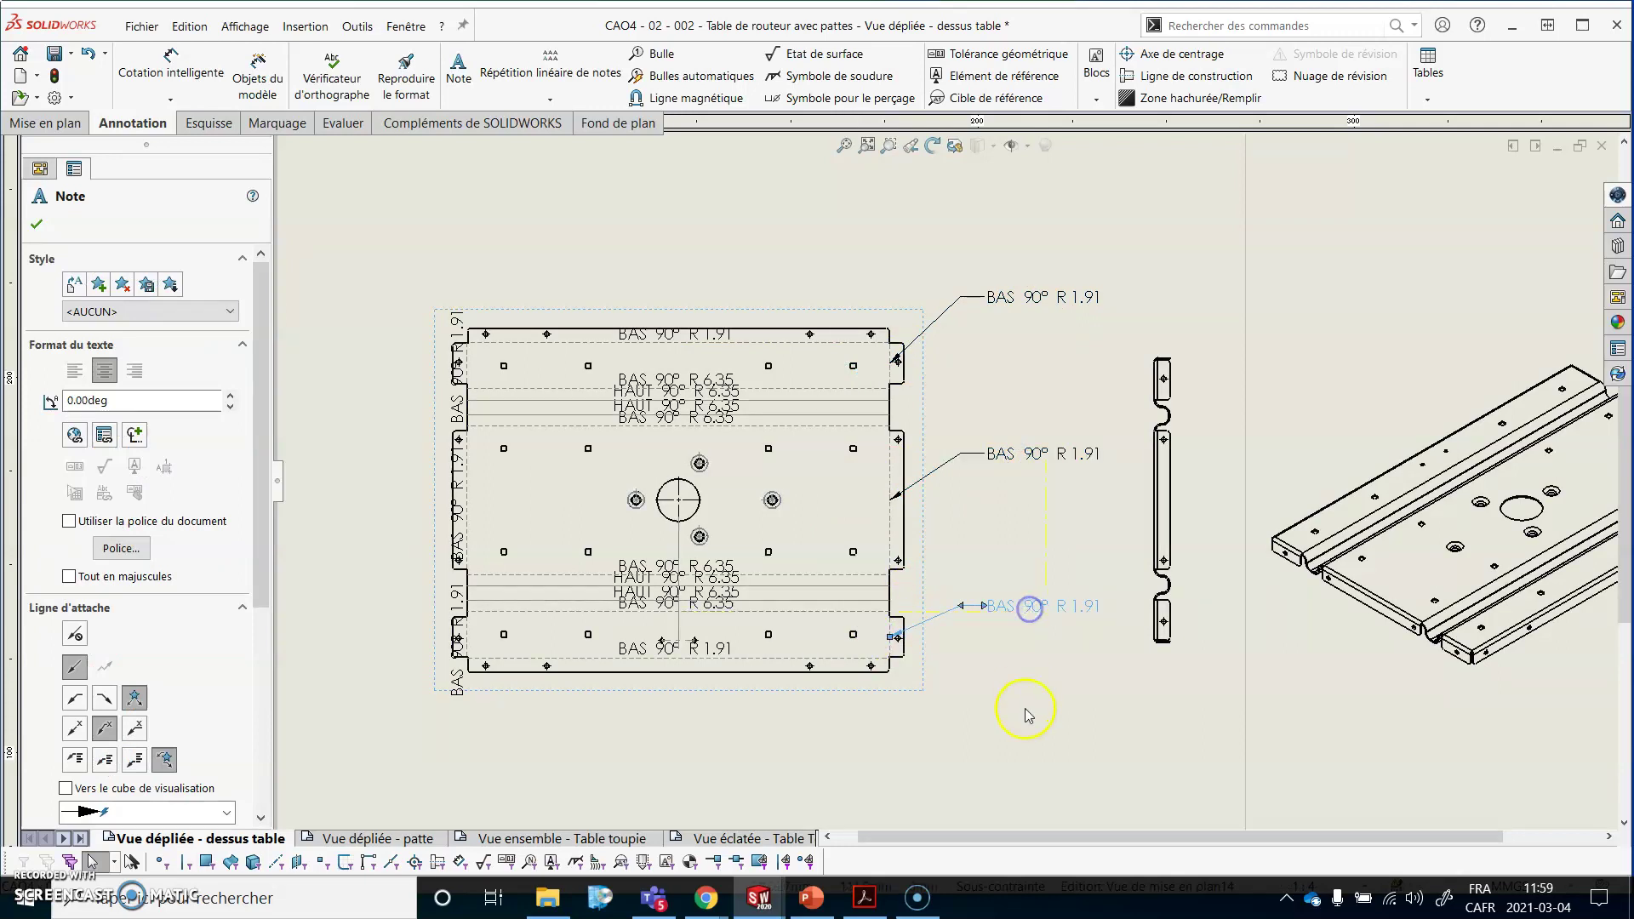
pyautogui.click(938, 693)
# Add leaders to the three vertical bend notes along the plate's left edge and set their text angle to 0°.
pyautogui.scroll(2, 626, 565)
pyautogui.scroll(-2, 552, 513)
pyautogui.click(695, 334)
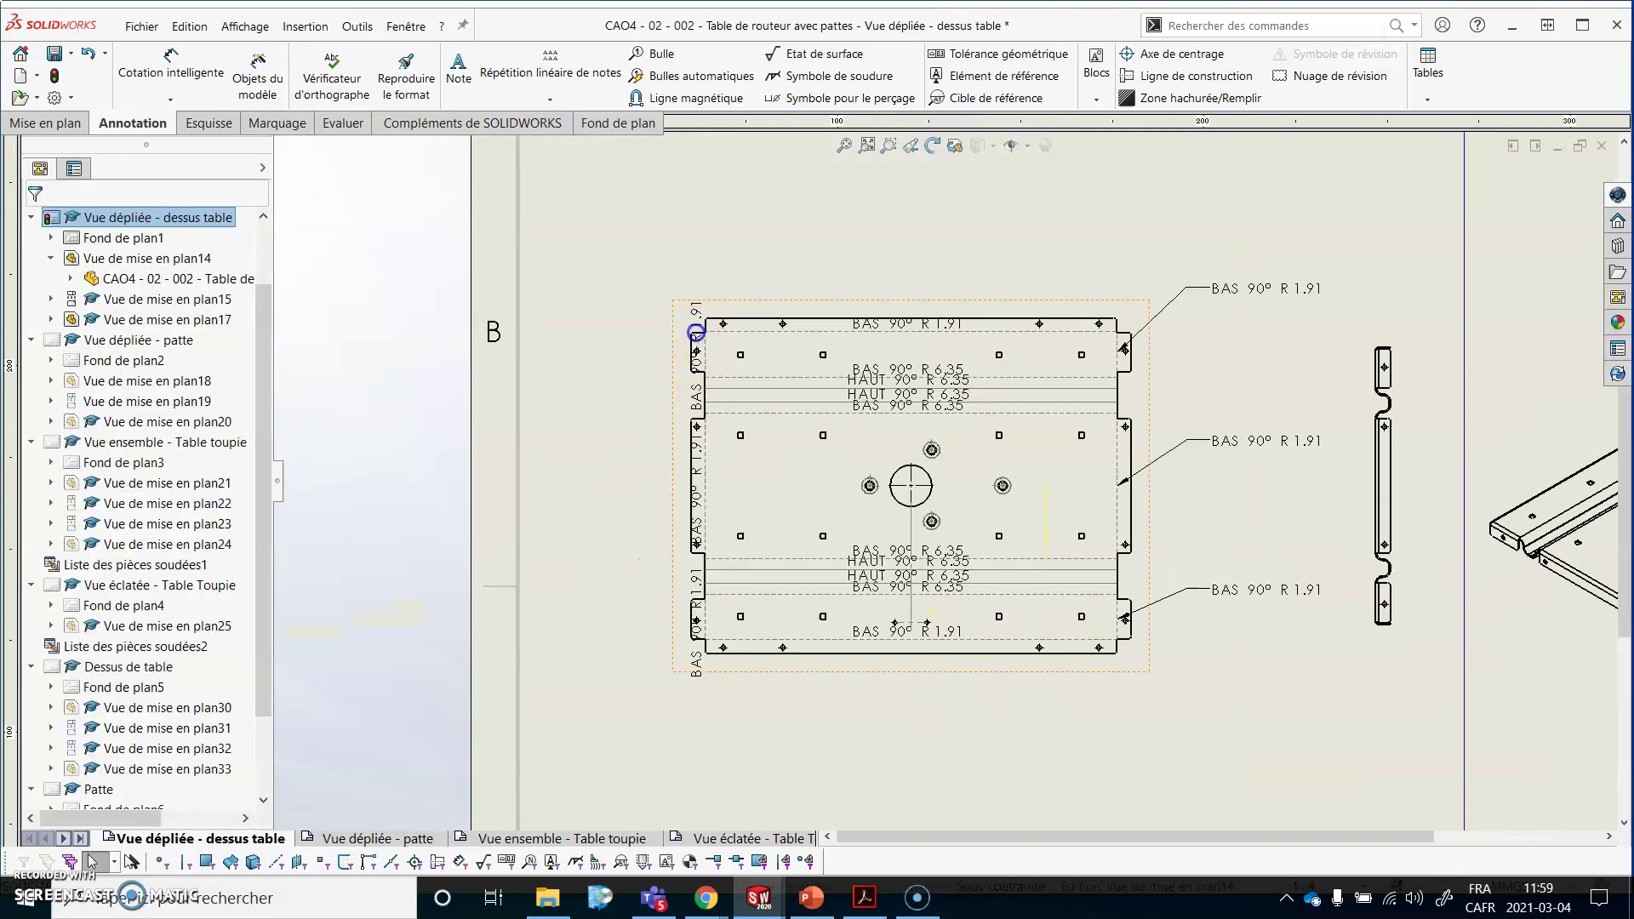
pyautogui.click(691, 451)
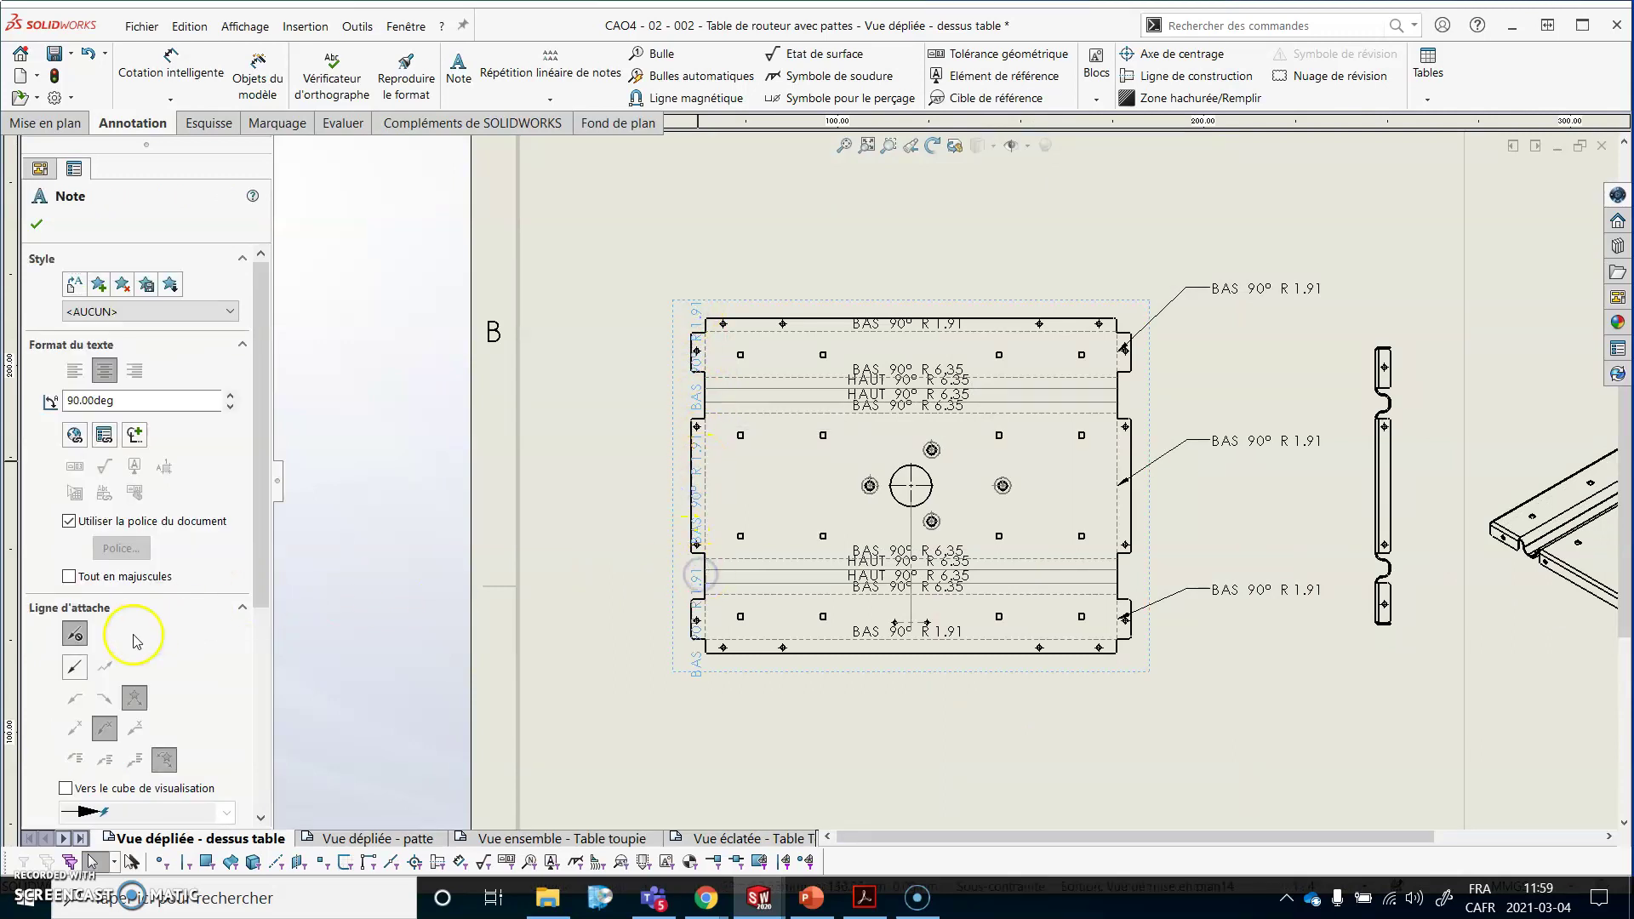
pyautogui.click(74, 666)
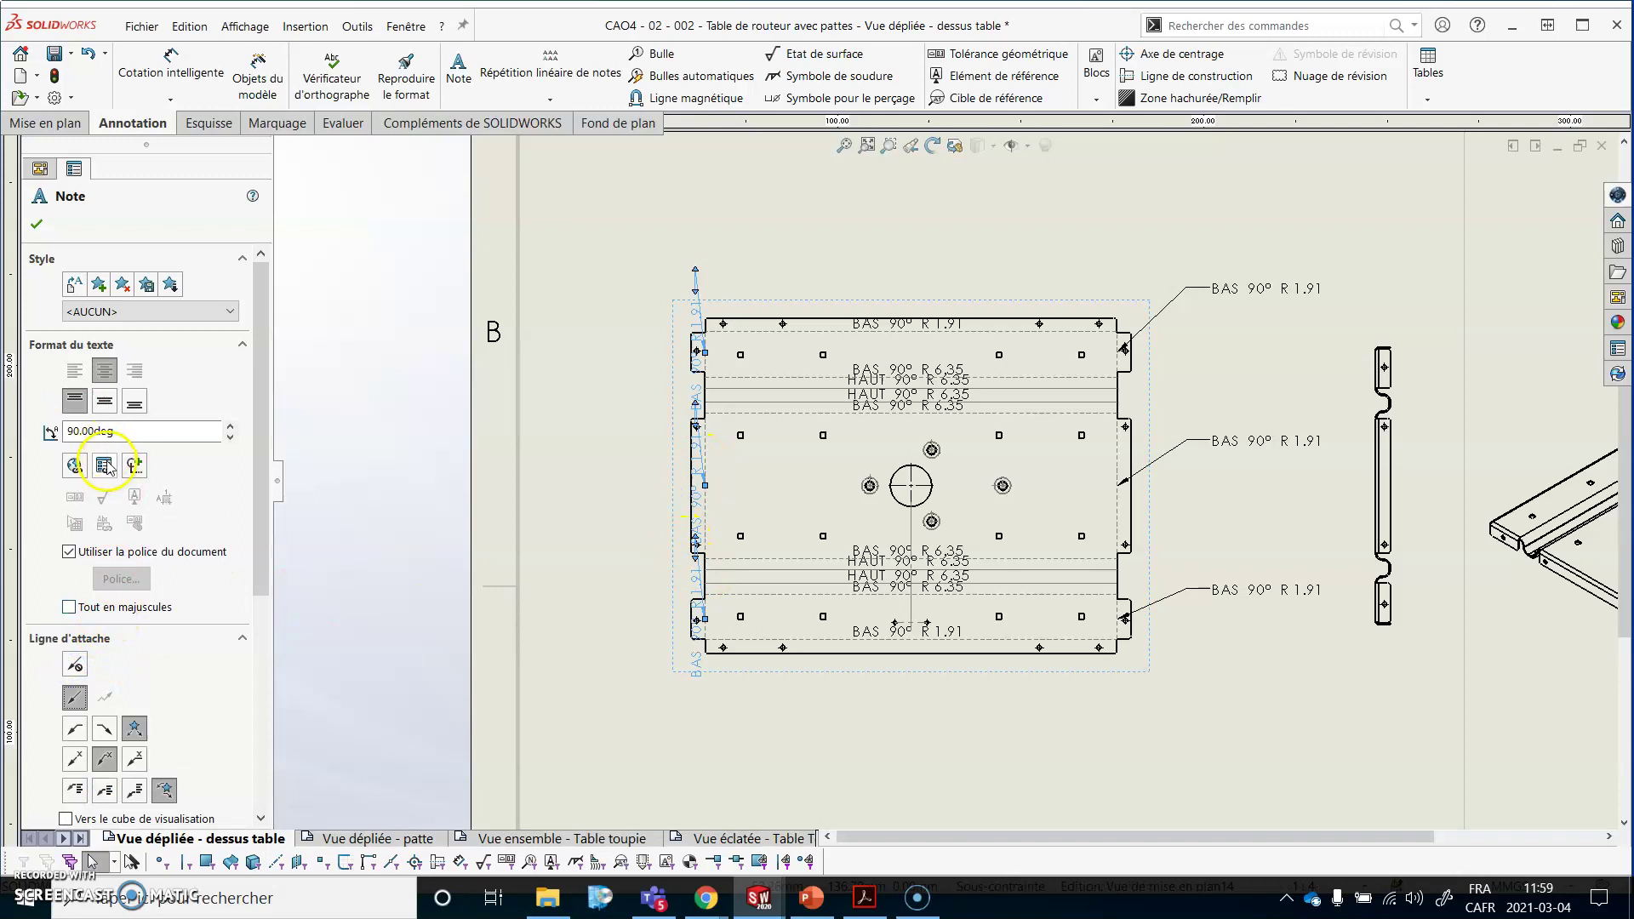
pyautogui.moveTo(143, 426); pyautogui.dragTo(103, 428)
pyautogui.click(641, 267)
# Move the three left-edge bend notes outside the plate, one next to each flange.
pyautogui.moveTo(649, 359); pyautogui.dragTo(534, 245)
pyautogui.moveTo(651, 498); pyautogui.dragTo(555, 428)
pyautogui.moveTo(639, 619); pyautogui.dragTo(542, 570)
pyautogui.click(1071, 681)
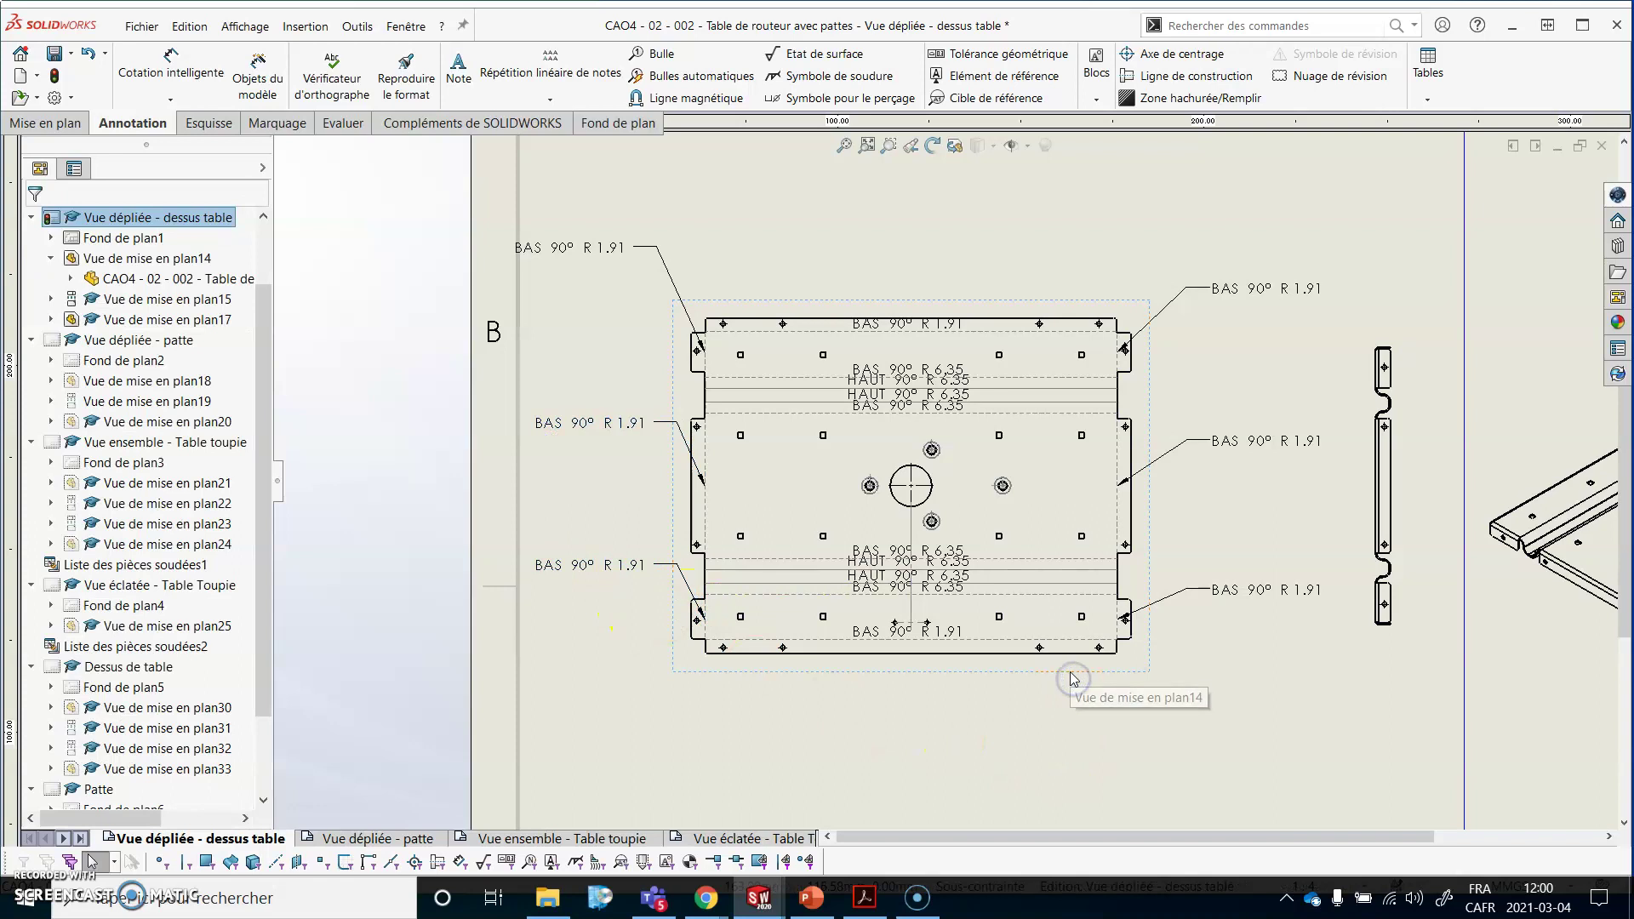
# Display the bounding box (cube de visualisation) around the flat pattern through the view's properties.
pyautogui.rightClick(1071, 675)
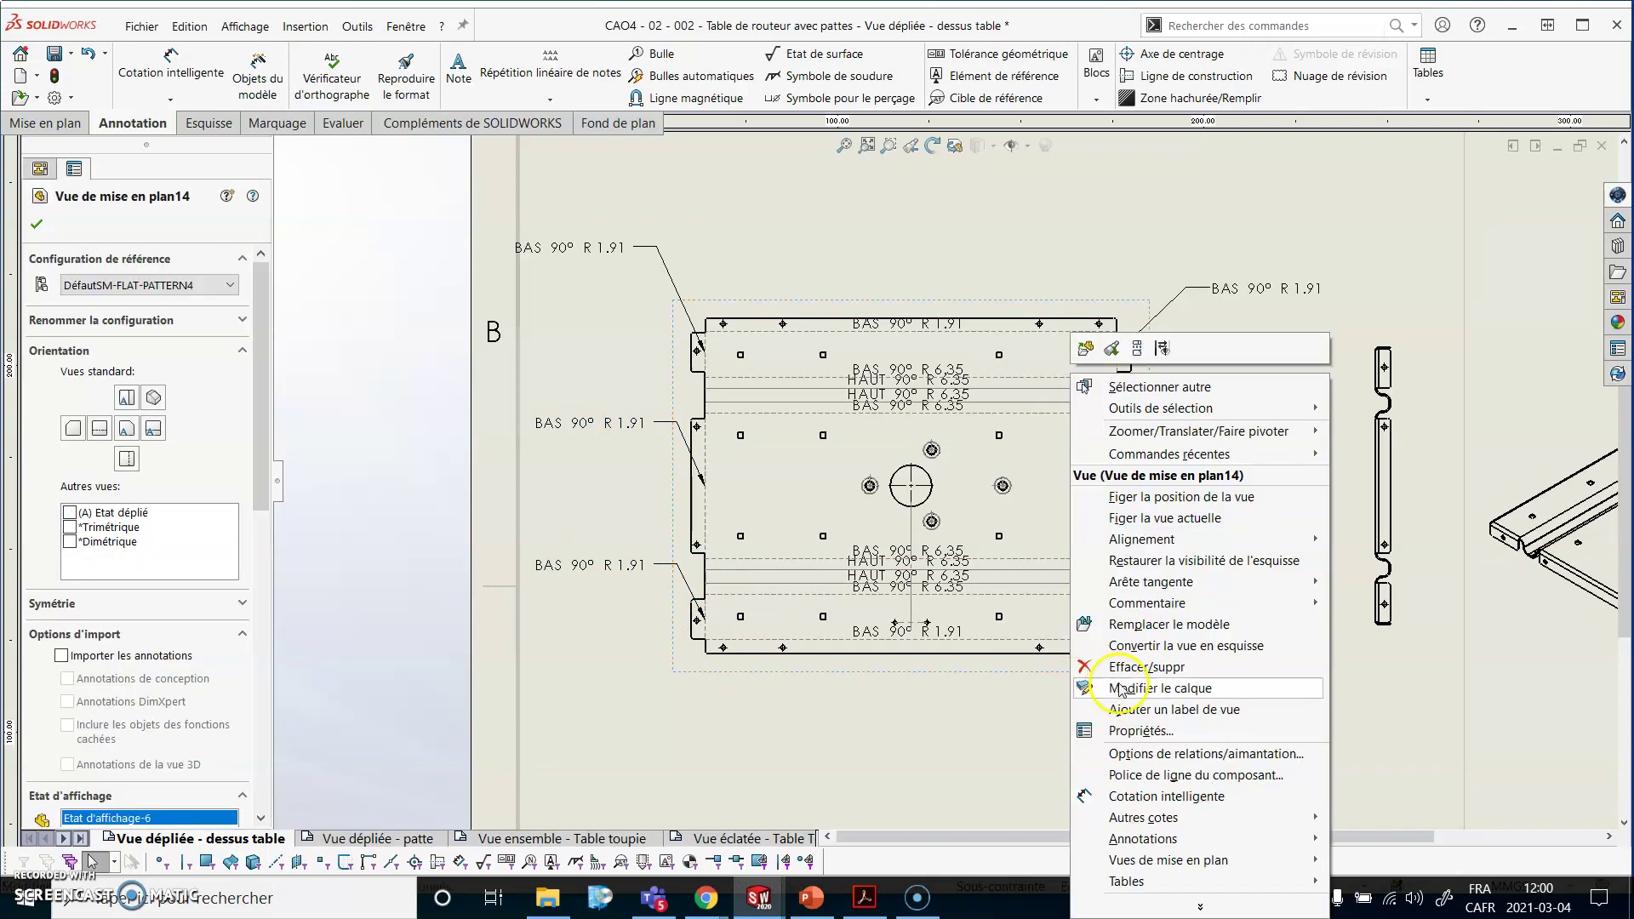
pyautogui.click(1175, 730)
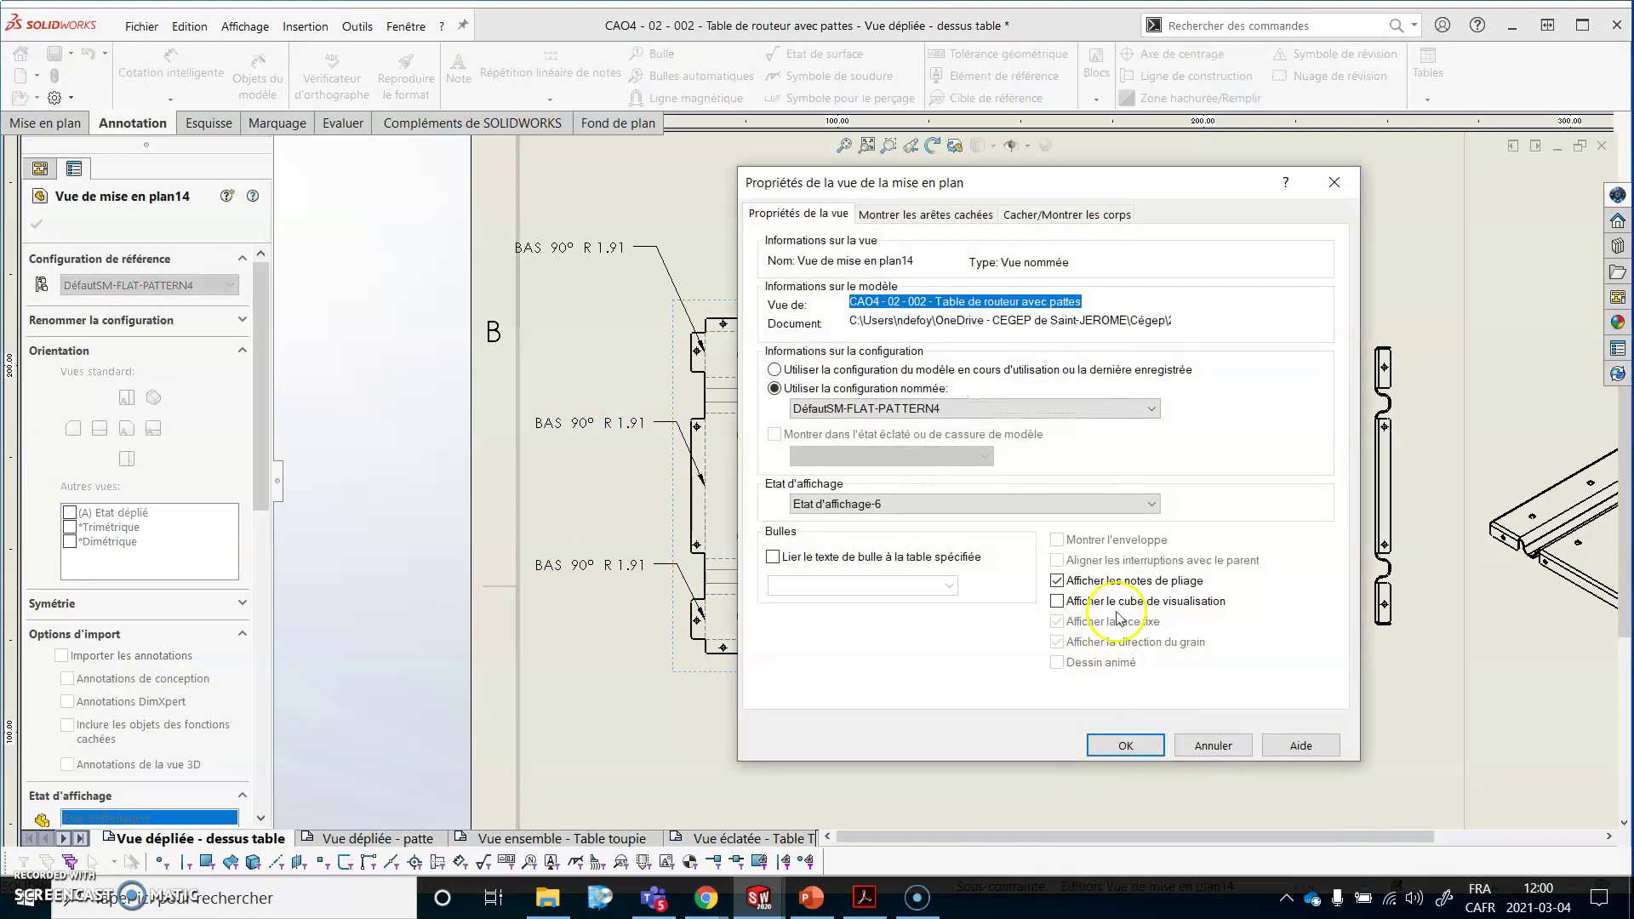
pyautogui.click(1120, 604)
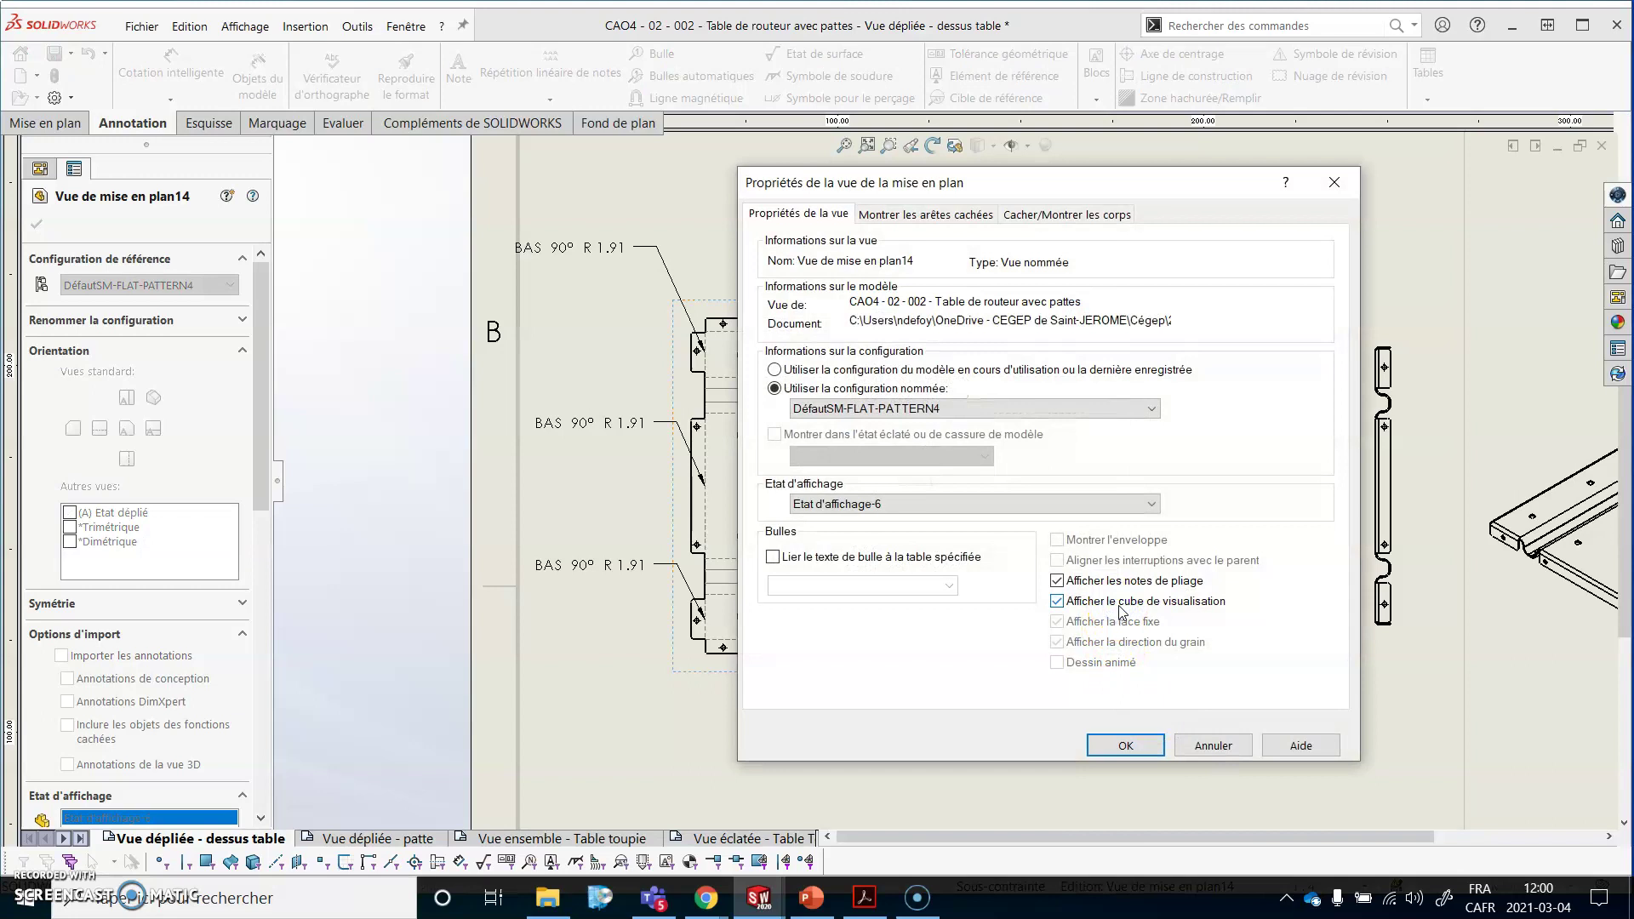
pyautogui.click(1145, 746)
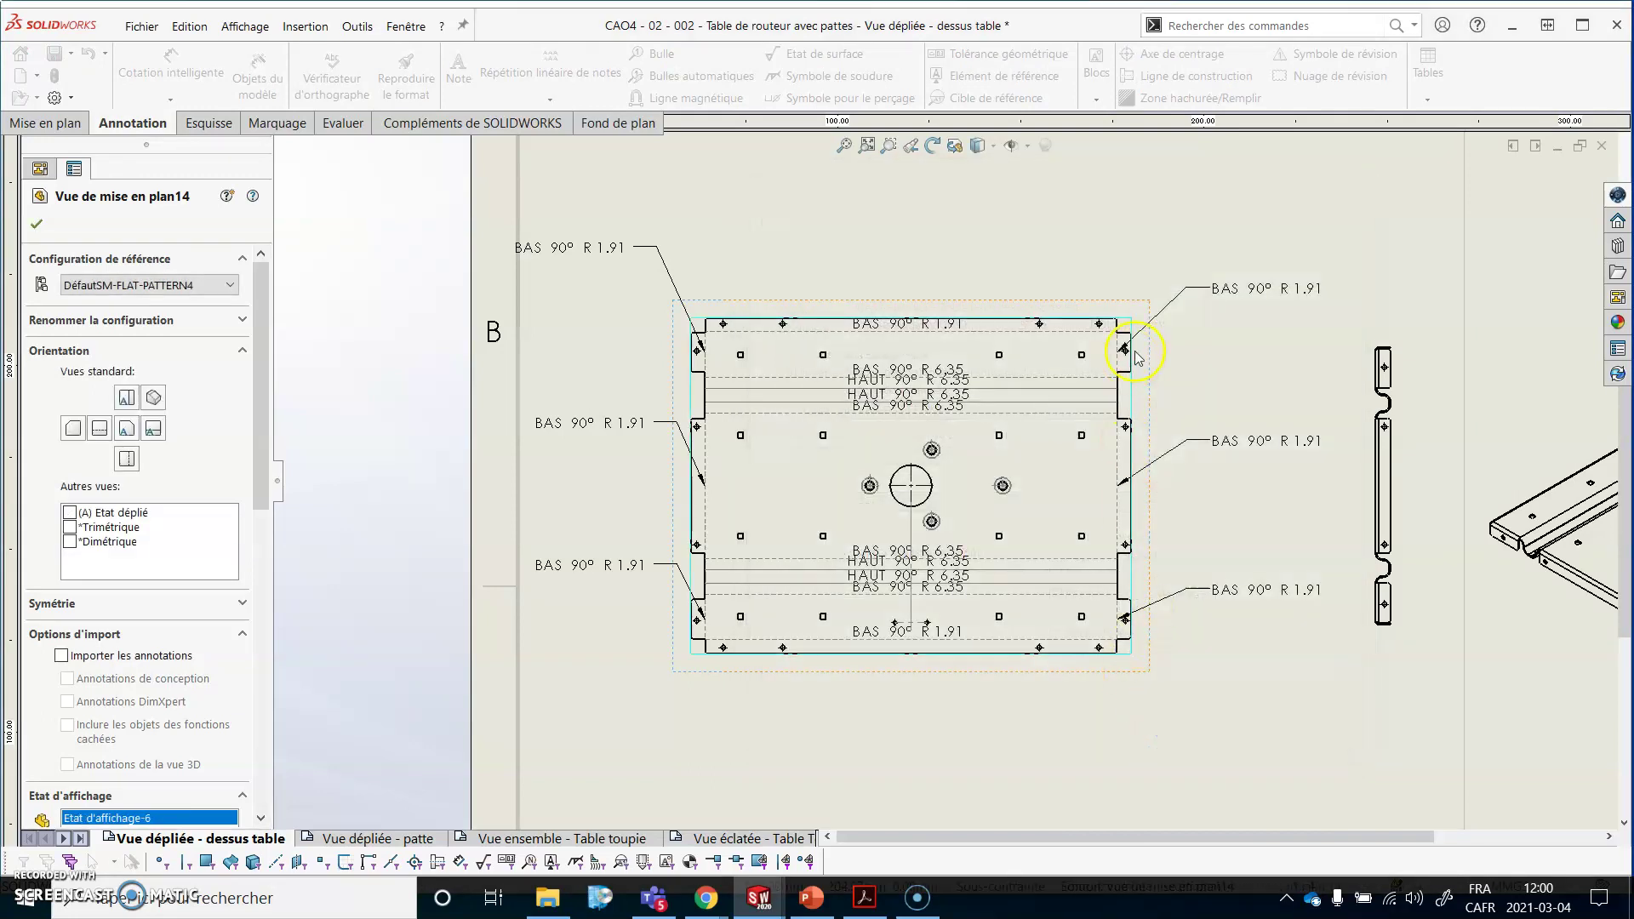
# Dimension the bounding box's overall width above the plate and its height to the right of the bend notes.
pyautogui.scroll(-3, 1130, 366)
pyautogui.click(167, 64)
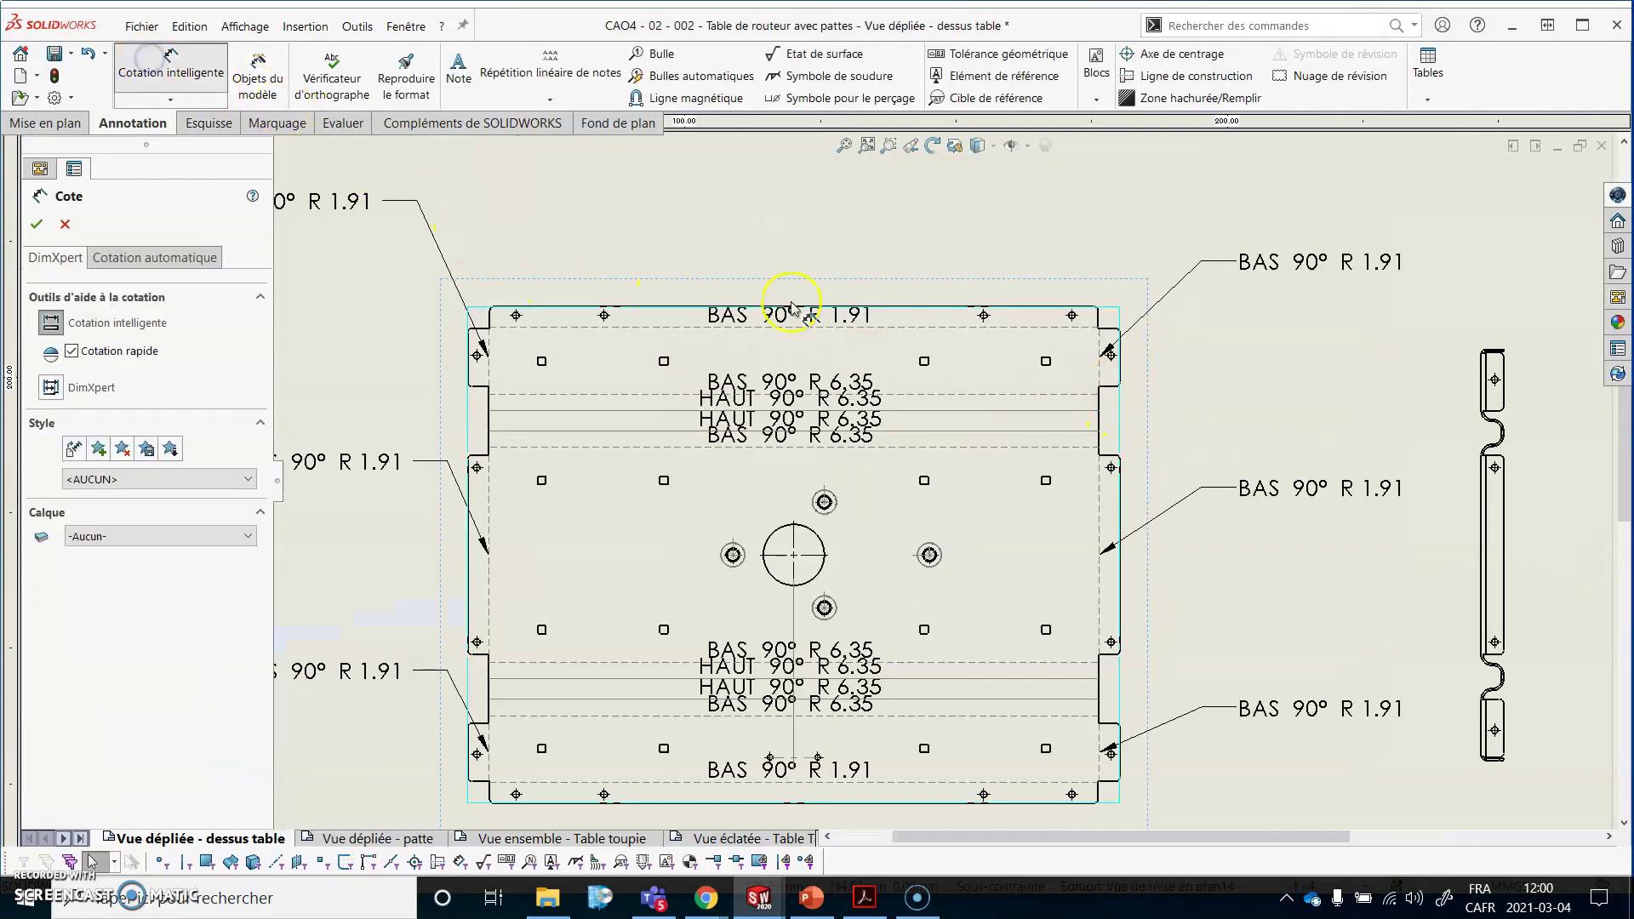
pyautogui.click(1110, 308)
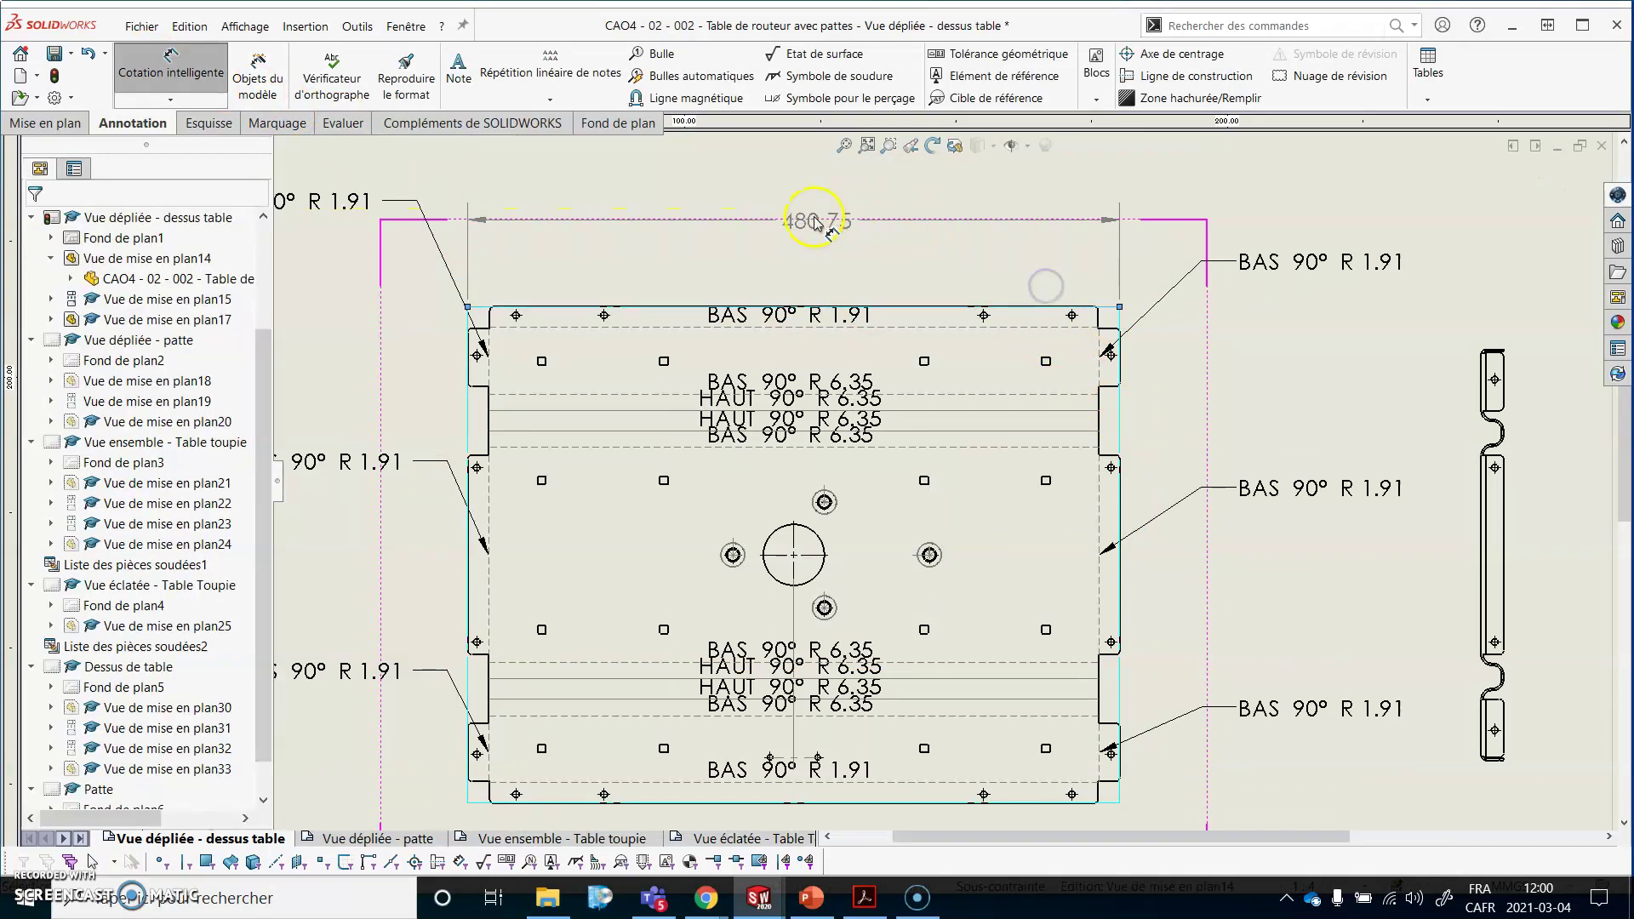
pyautogui.click(803, 219)
pyautogui.scroll(2, 1244, 576)
pyautogui.scroll(-2, 992, 474)
pyautogui.click(952, 371)
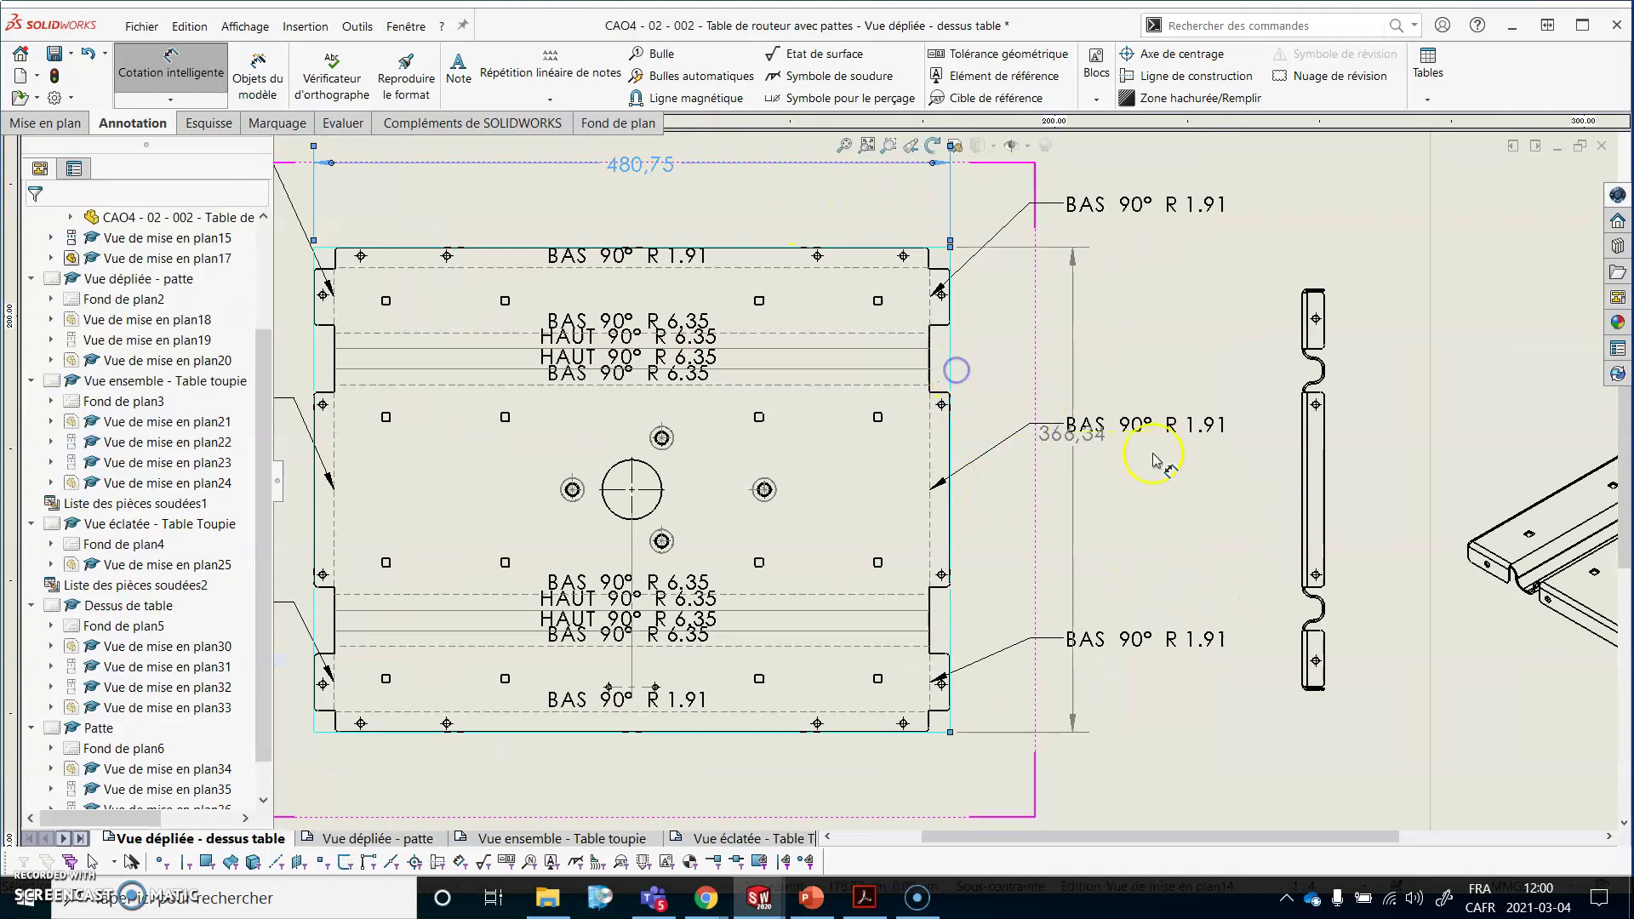
pyautogui.click(1228, 484)
pyautogui.press('Escape')
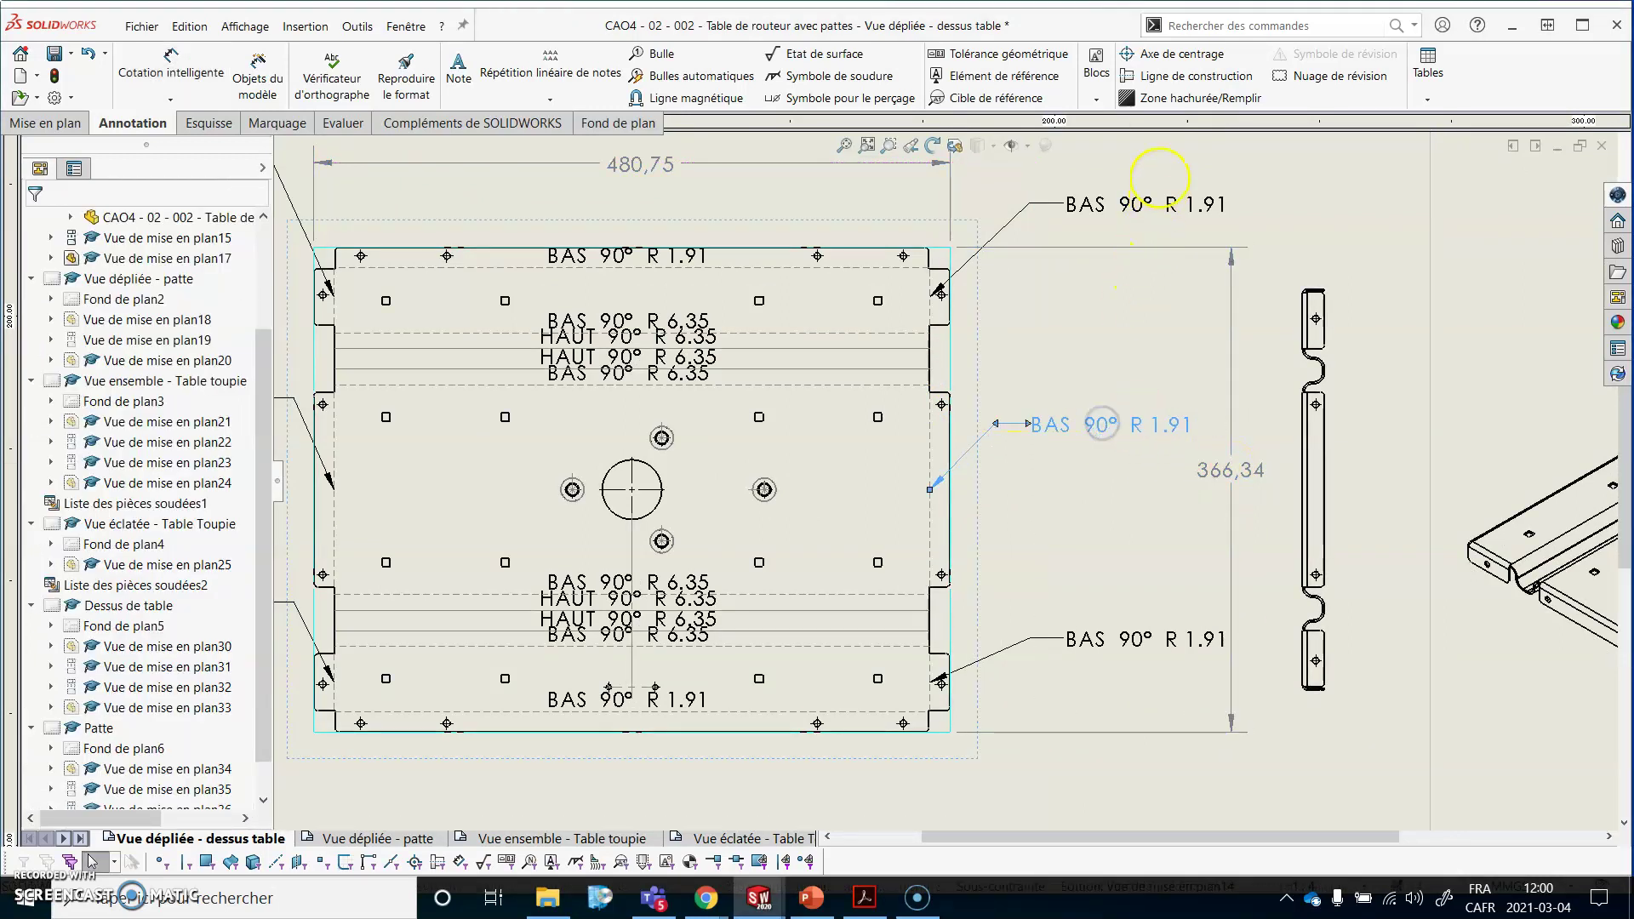
# Reposition the right-edge bend notes between the plate and the height dimension, and lower the upper left-edge note.
pyautogui.moveTo(1148, 207); pyautogui.dragTo(1099, 342)
pyautogui.moveTo(1171, 647); pyautogui.dragTo(1136, 633)
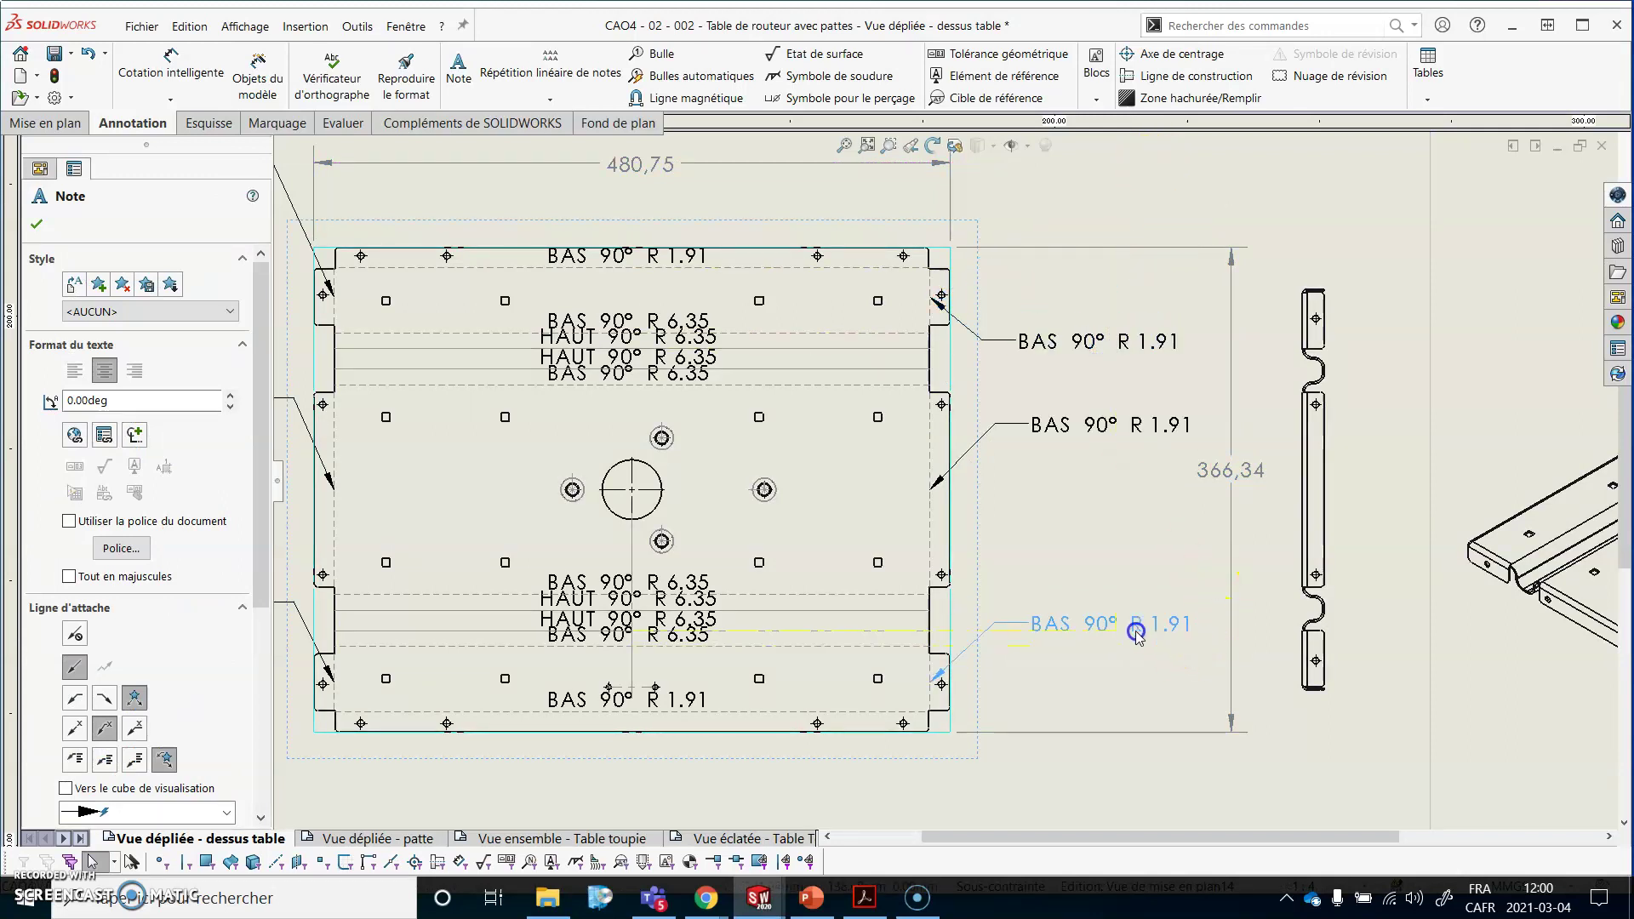
pyautogui.click(1122, 429)
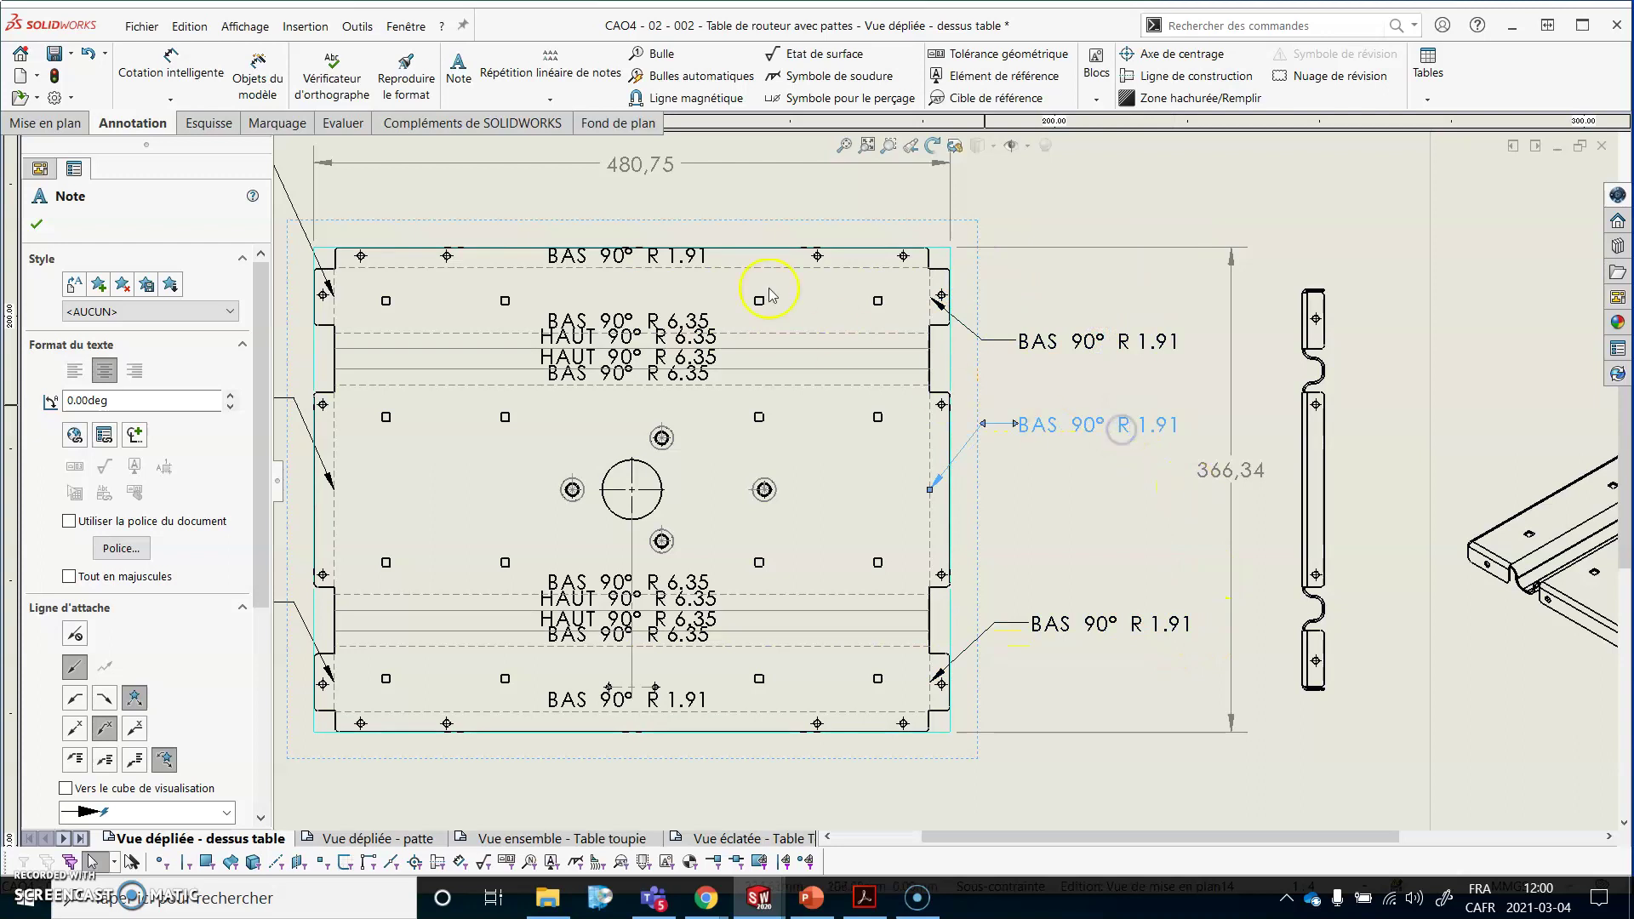
pyautogui.scroll(2, 737, 298)
pyautogui.moveTo(428, 247); pyautogui.dragTo(430, 286)
pyautogui.click(37, 224)
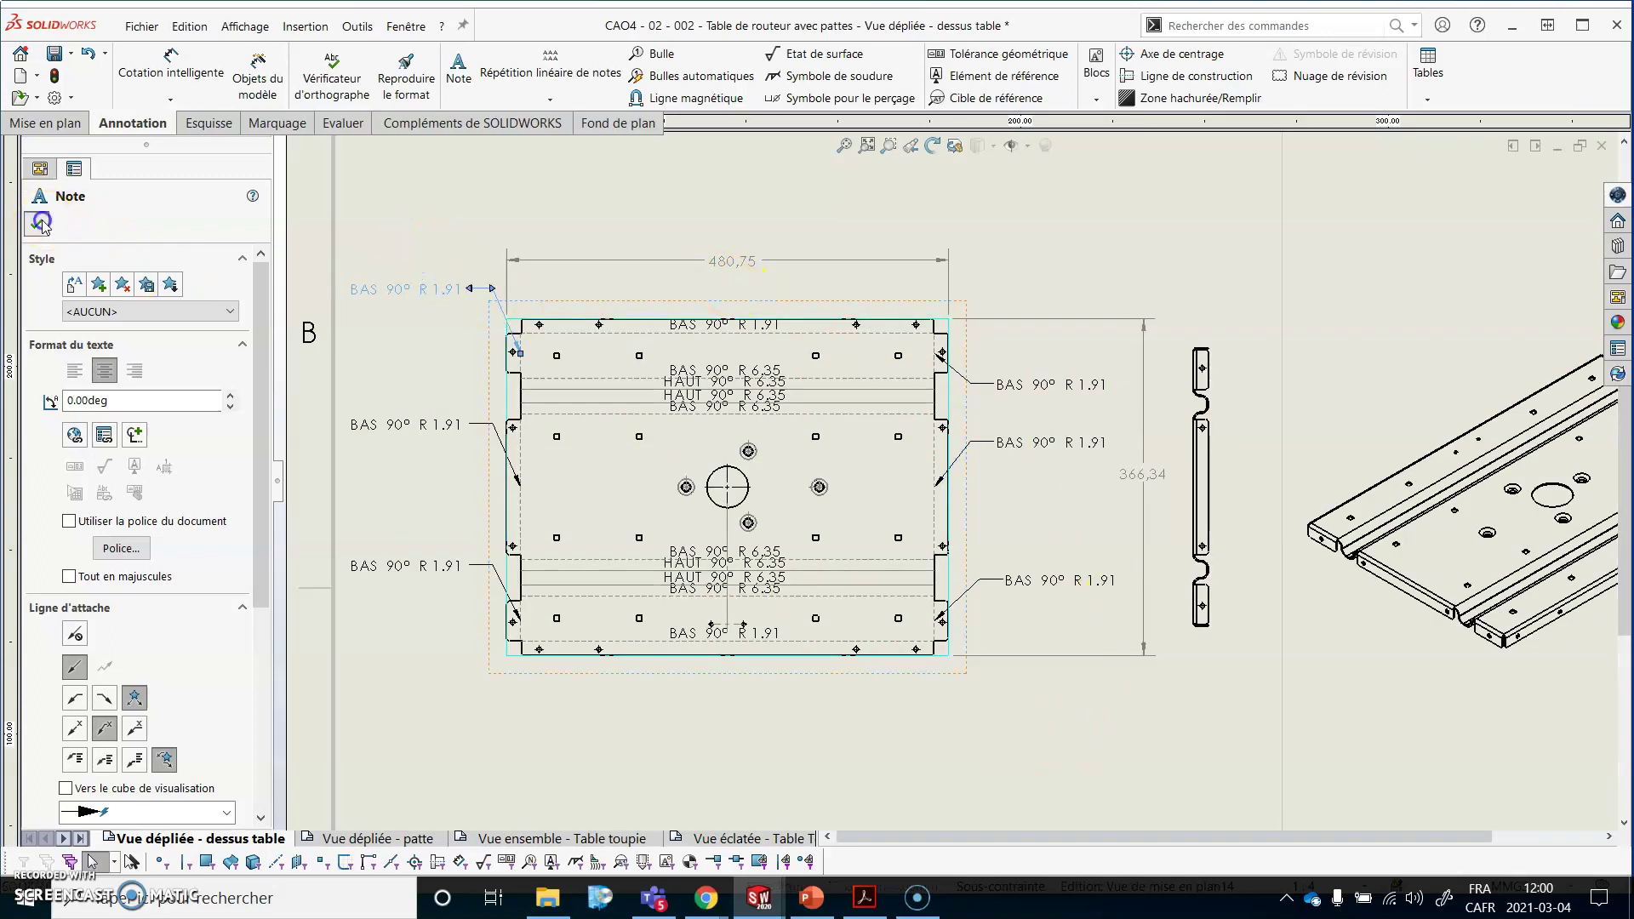
# Examine the complete sheet, the annotated flat pattern view and the isometric view.
pyautogui.scroll(3, 1160, 346)
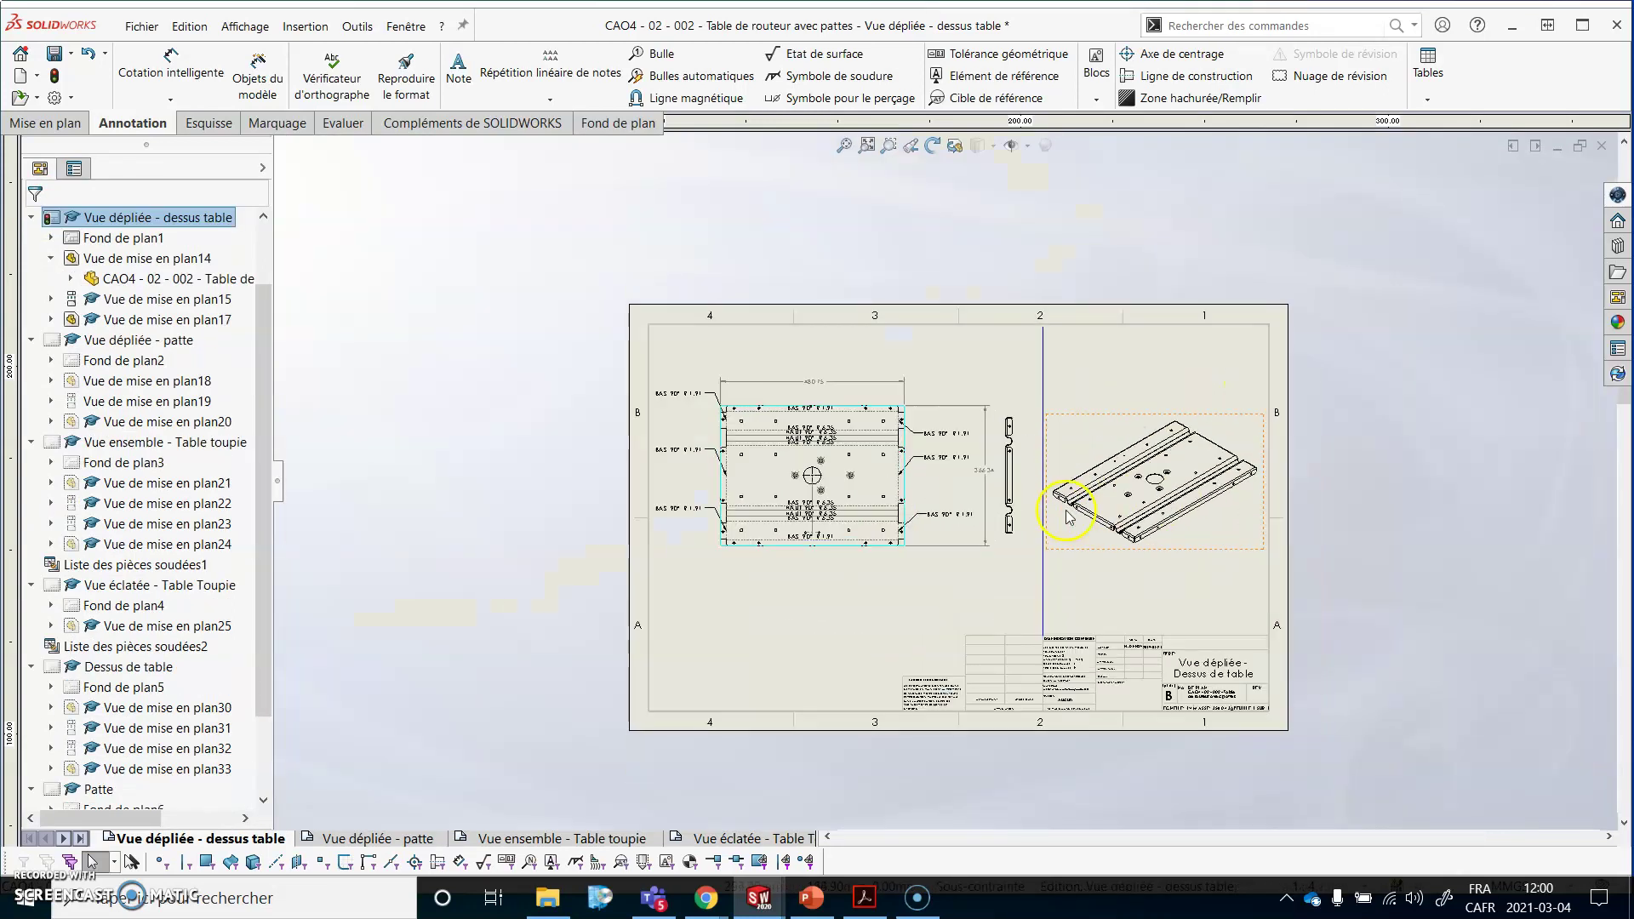
pyautogui.scroll(-3, 1039, 493)
pyautogui.scroll(3, 971, 581)
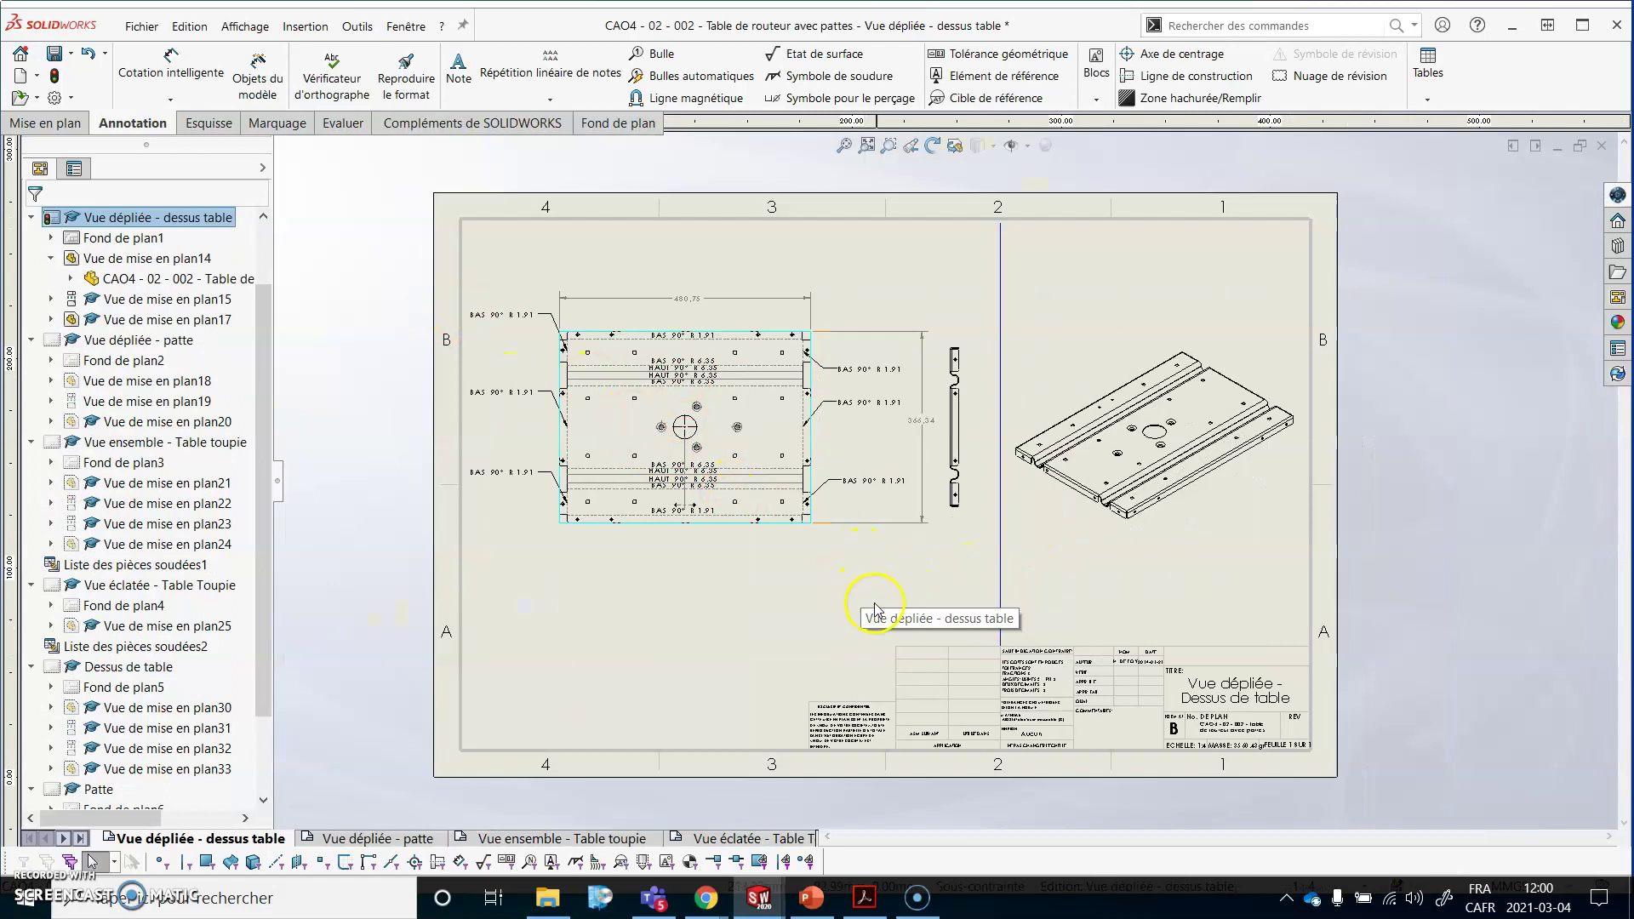
pyautogui.scroll(-2, 749, 485)
pyautogui.scroll(-1, 613, 364)
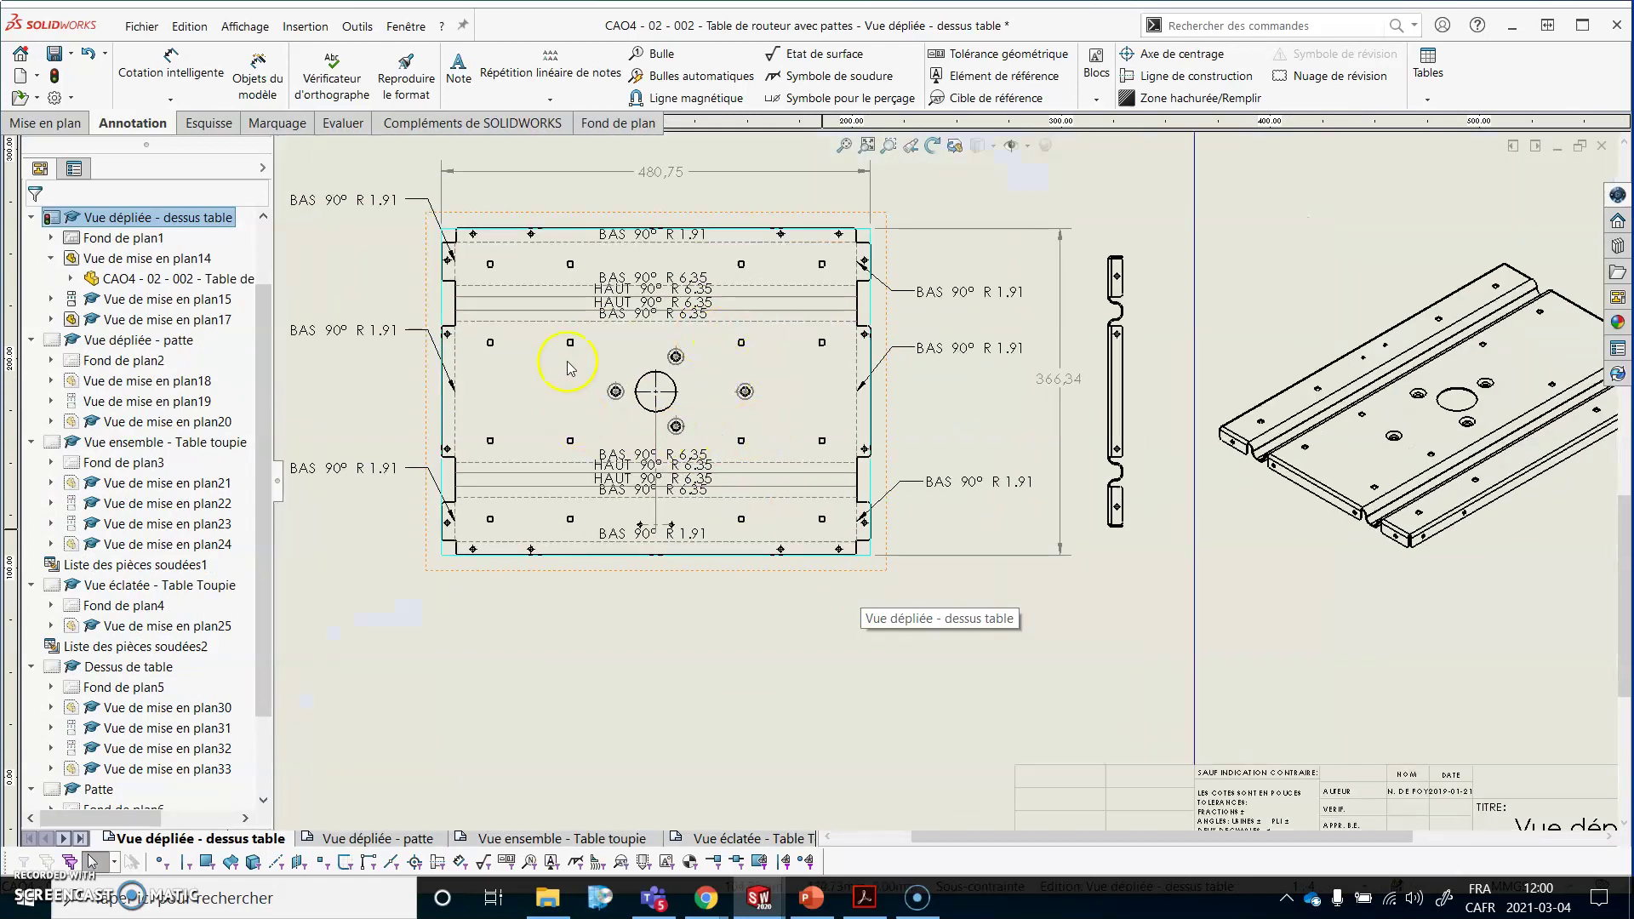
pyautogui.scroll(-1, 757, 413)
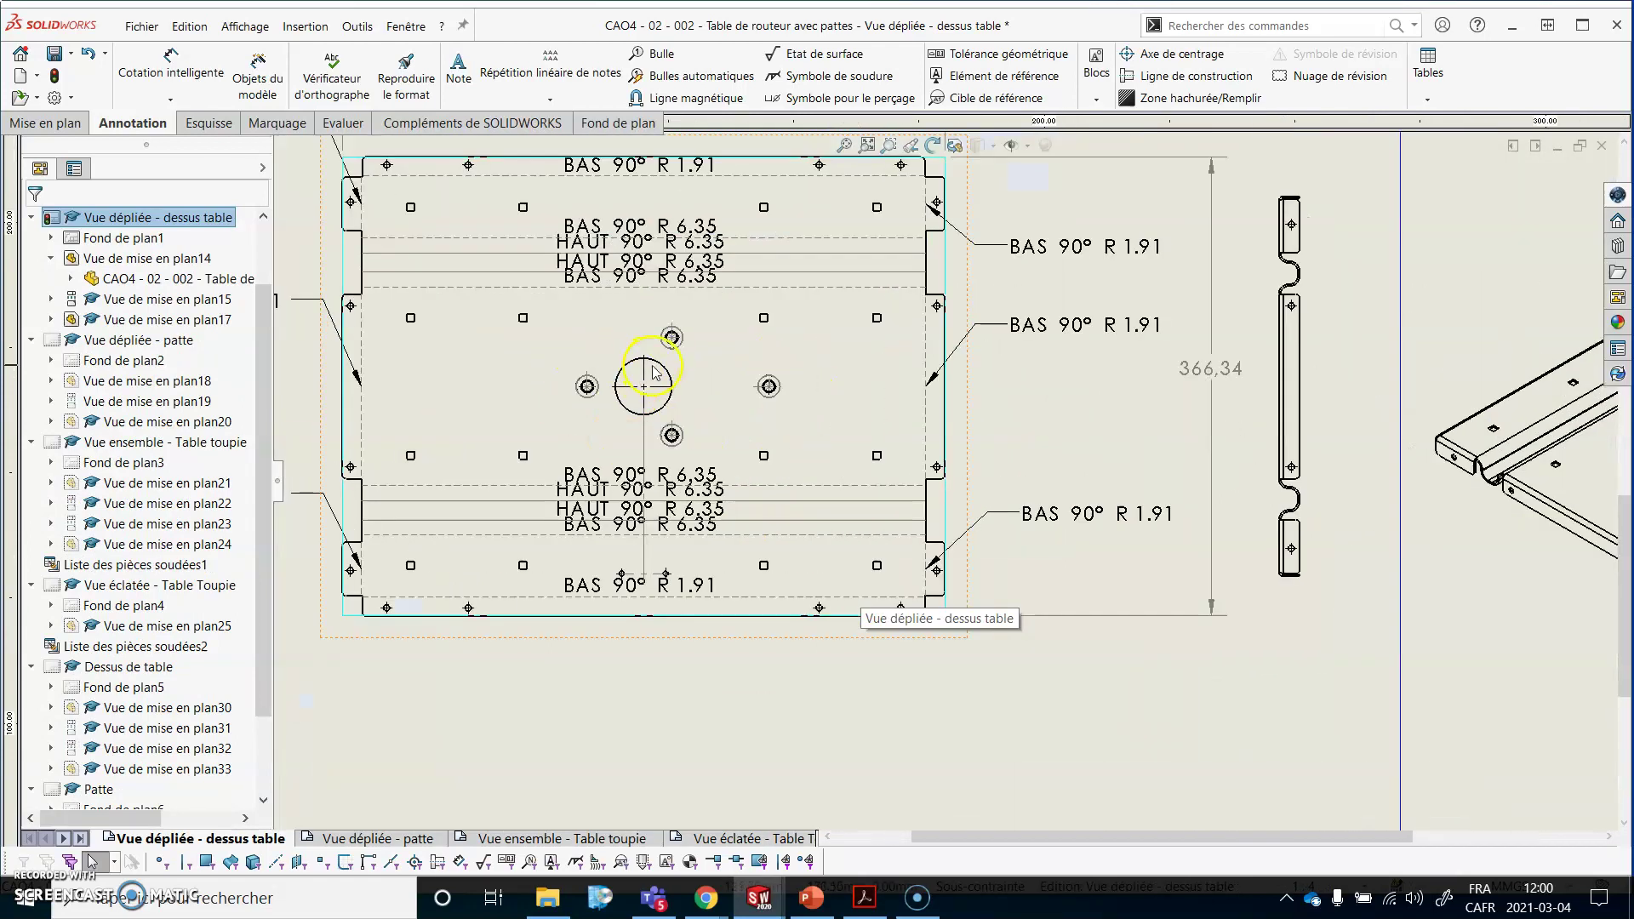
pyautogui.scroll(4, 784, 431)
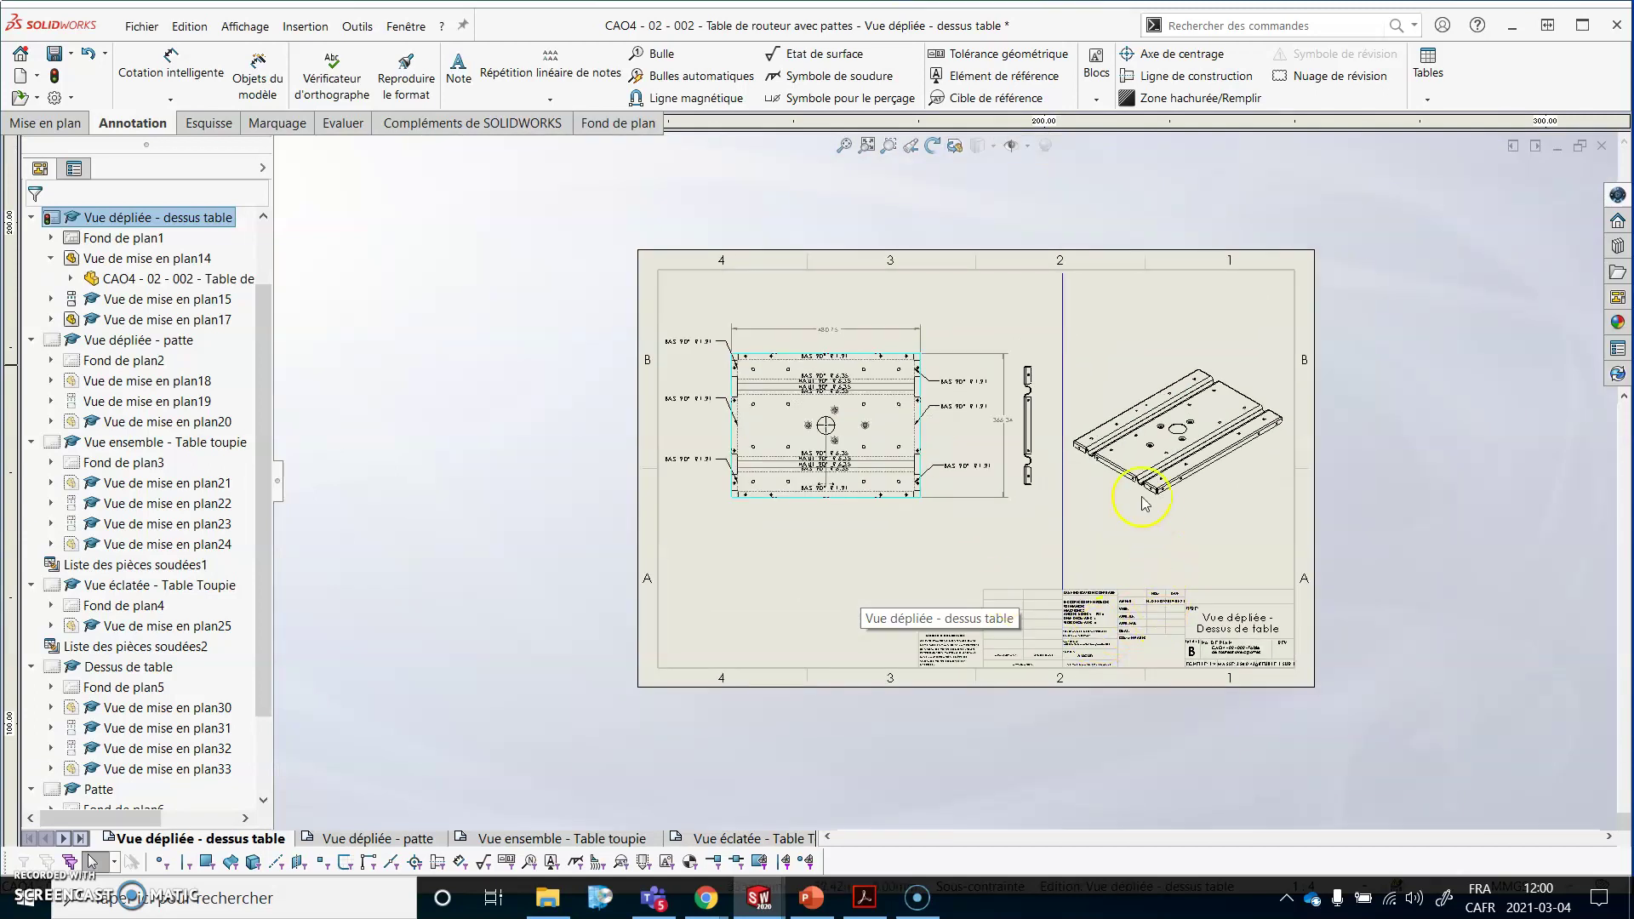
pyautogui.scroll(-1, 1149, 517)
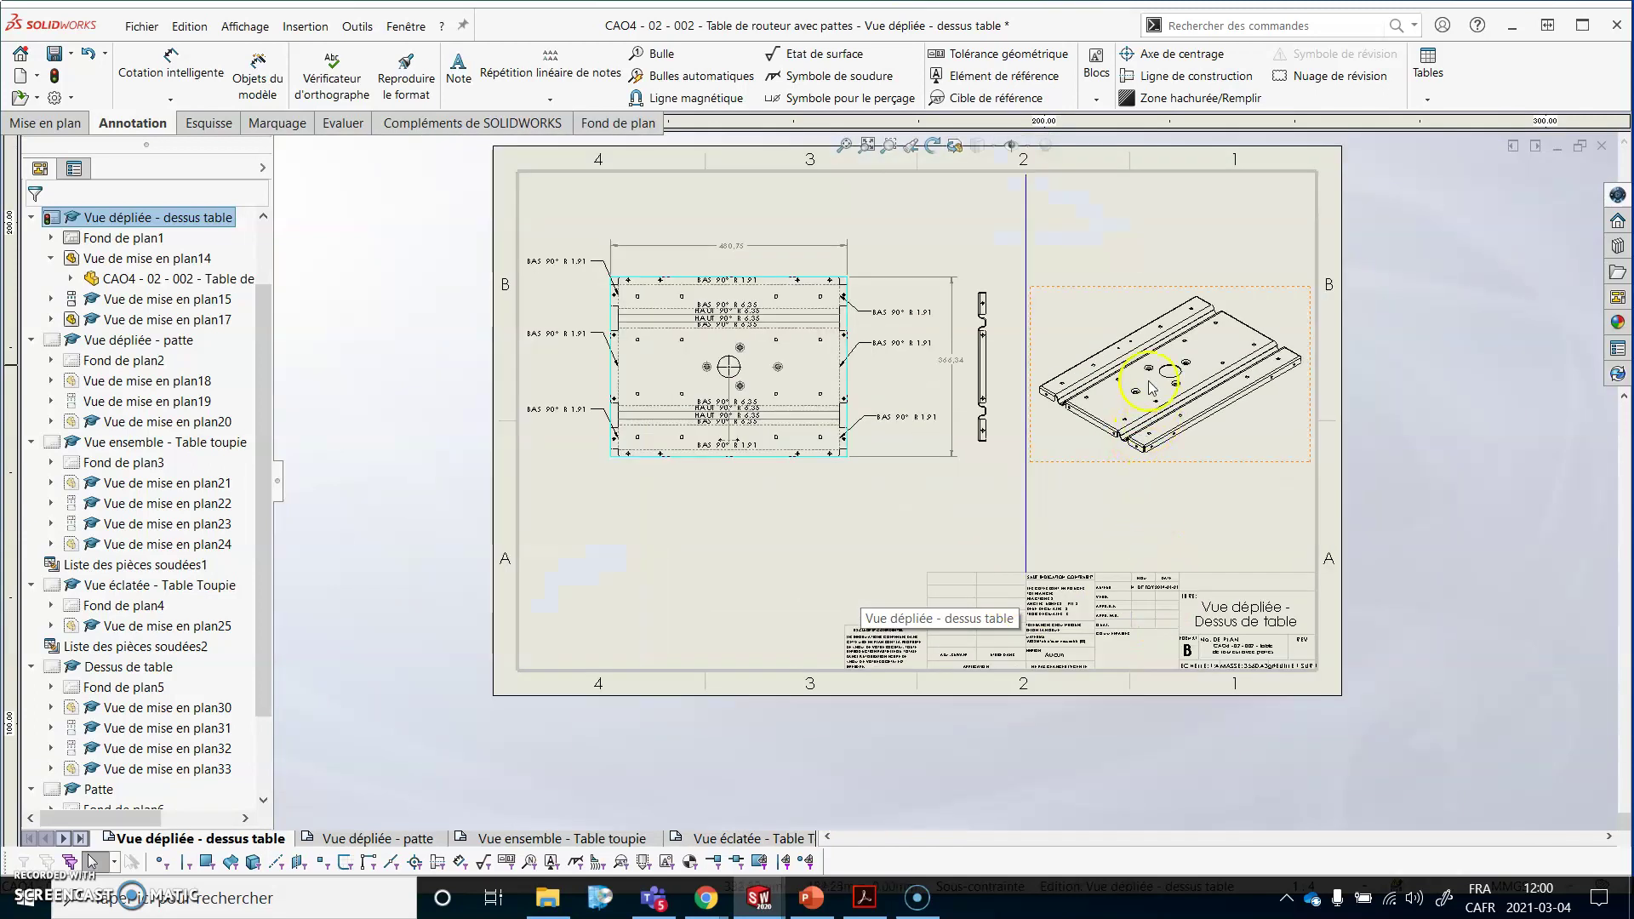
# Start a punch table (Table de poinçonnage) and set its origin at the large central hole of the flat pattern.
pyautogui.click(315, 27)
pyautogui.click(514, 131)
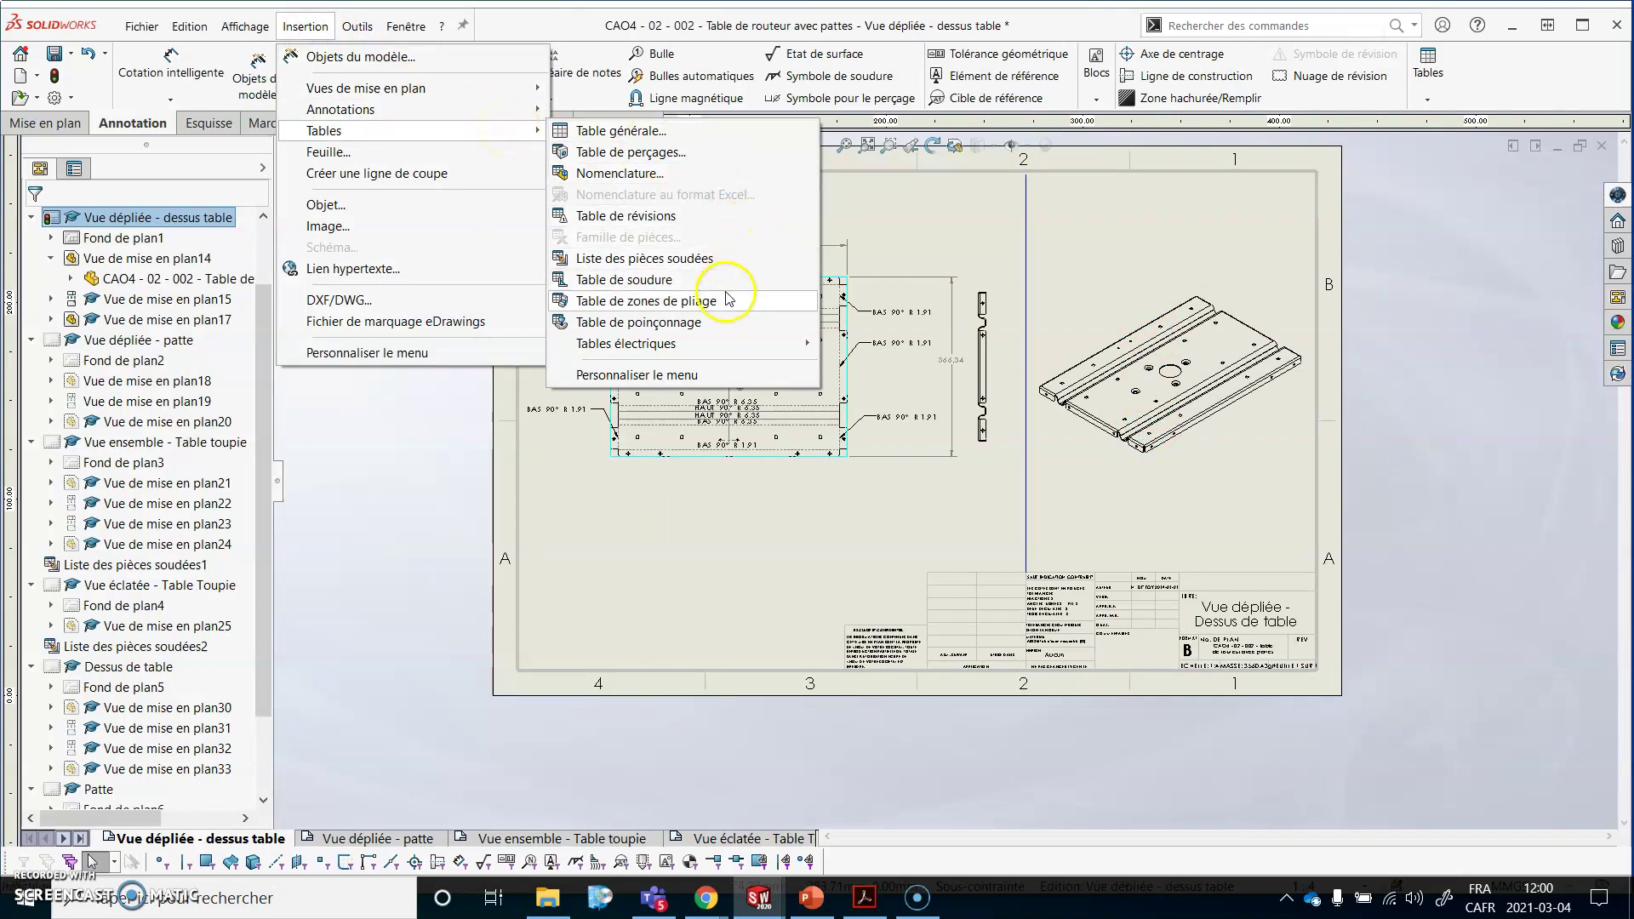
pyautogui.click(638, 323)
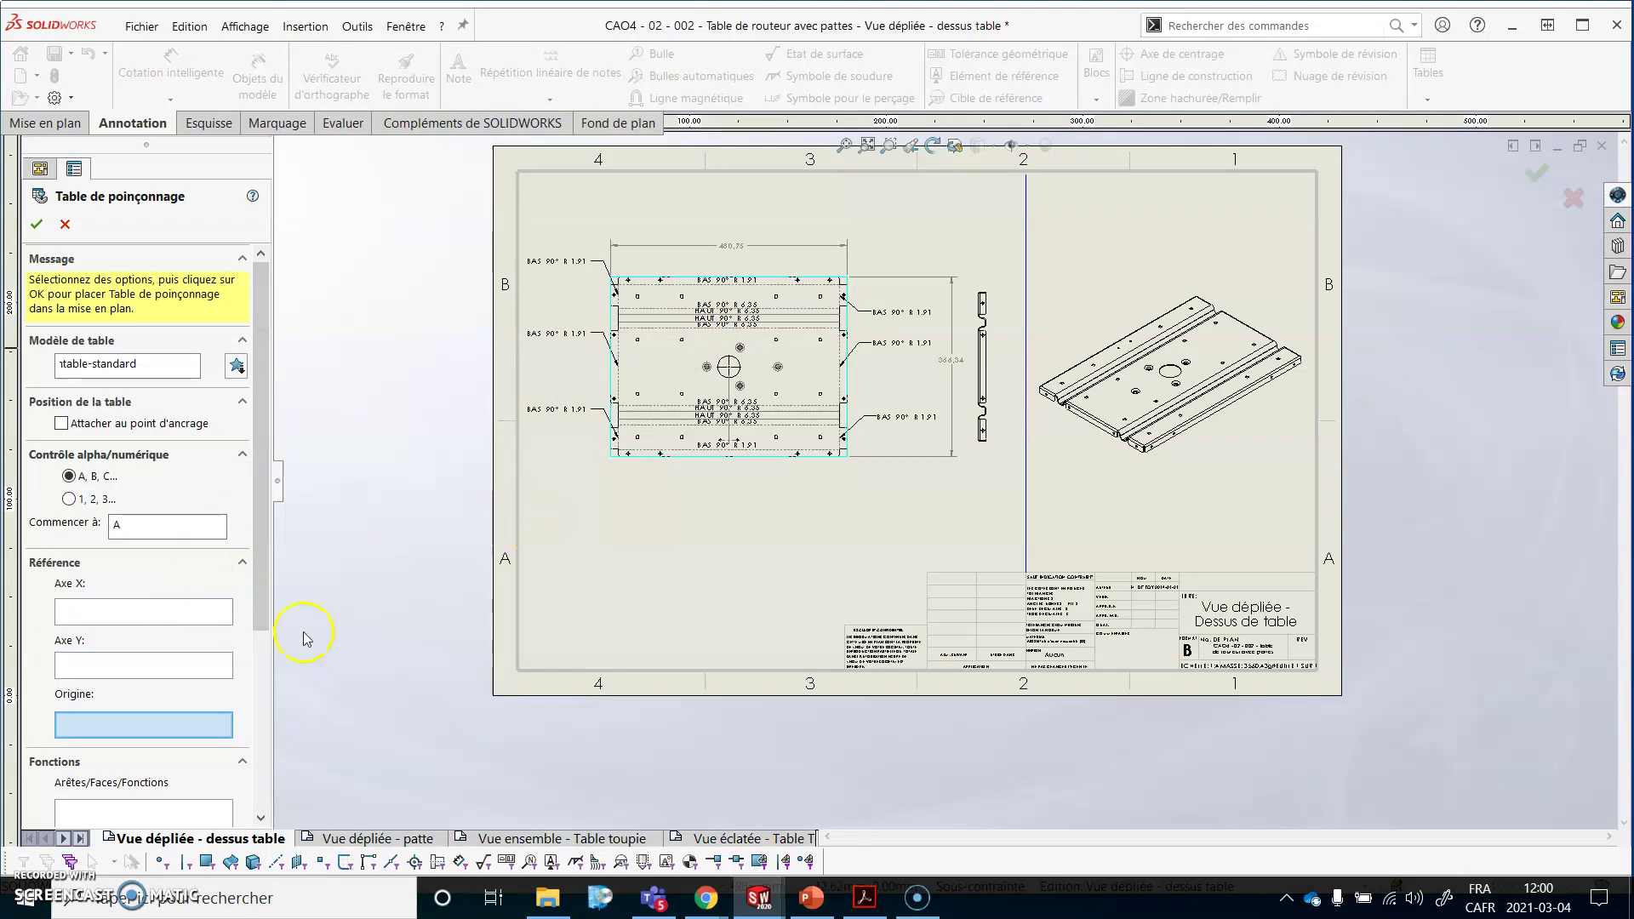
pyautogui.scroll(-6, 749, 366)
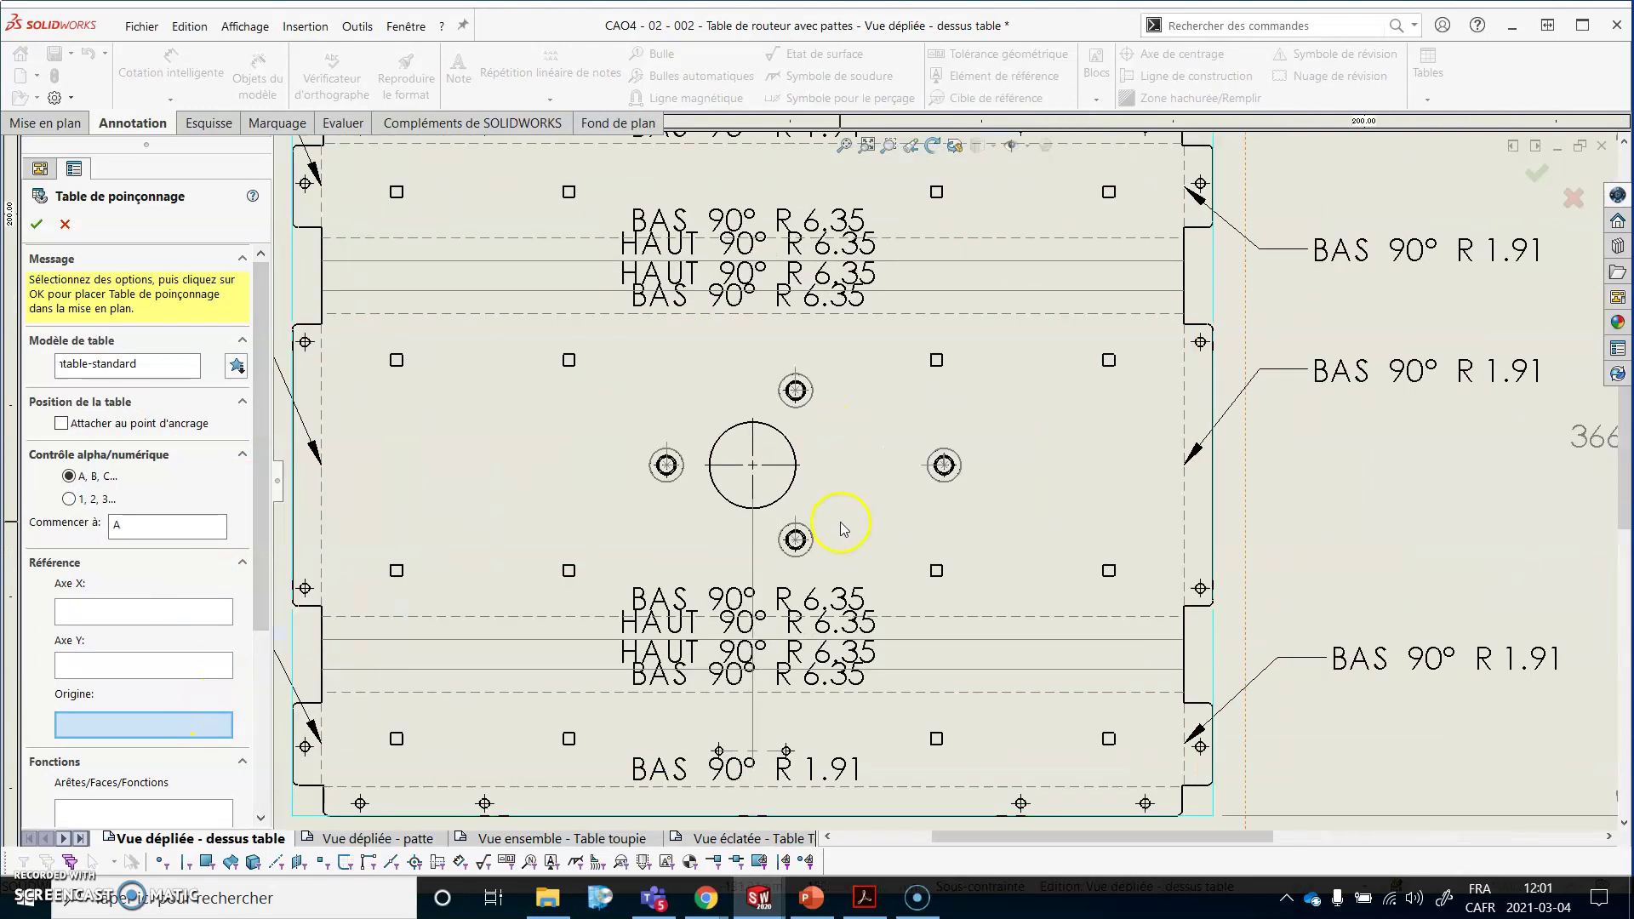
pyautogui.click(784, 496)
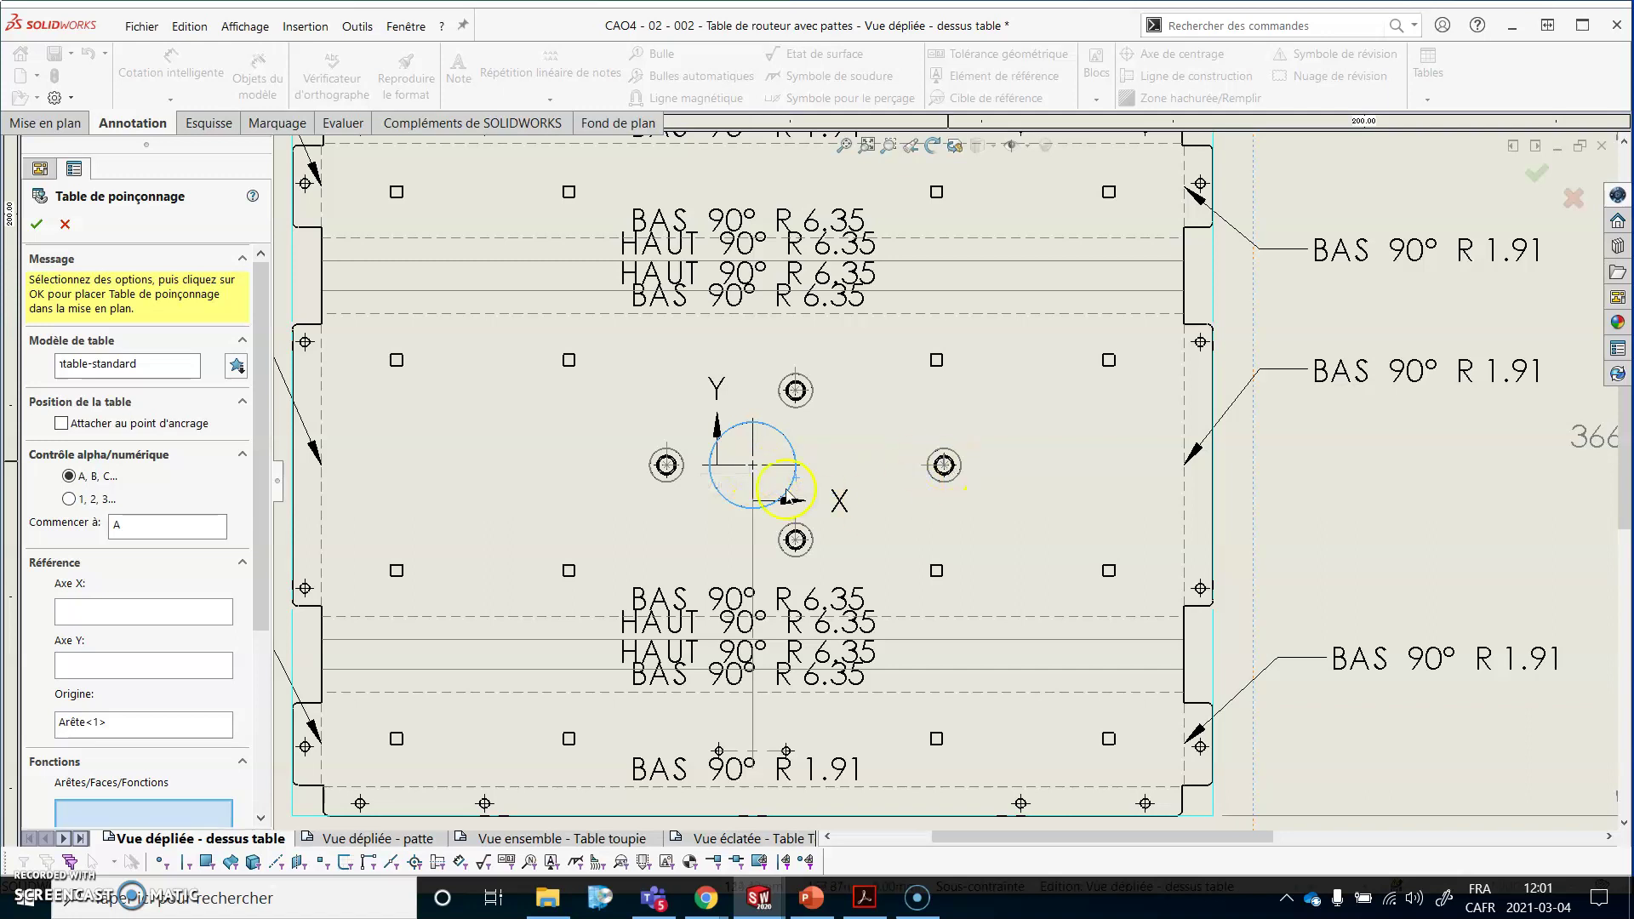
# Pick the plate's face as the punch feature source and place the table below the flat pattern, against the sheet's left border.
pyautogui.scroll(3, 879, 511)
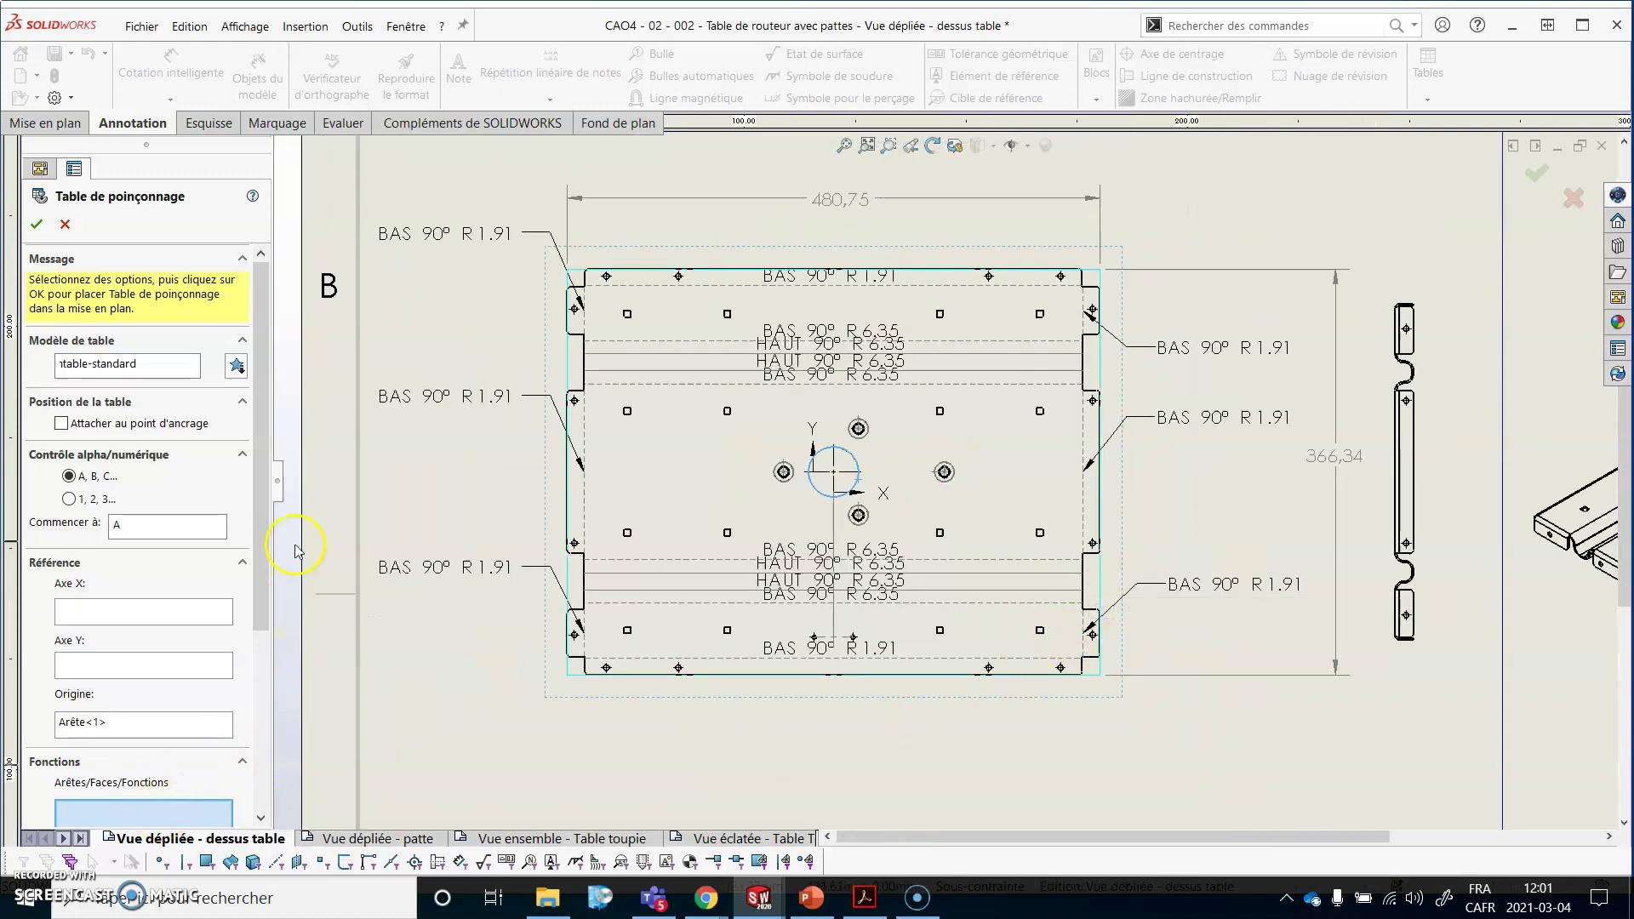
pyautogui.scroll(-3, 274, 502)
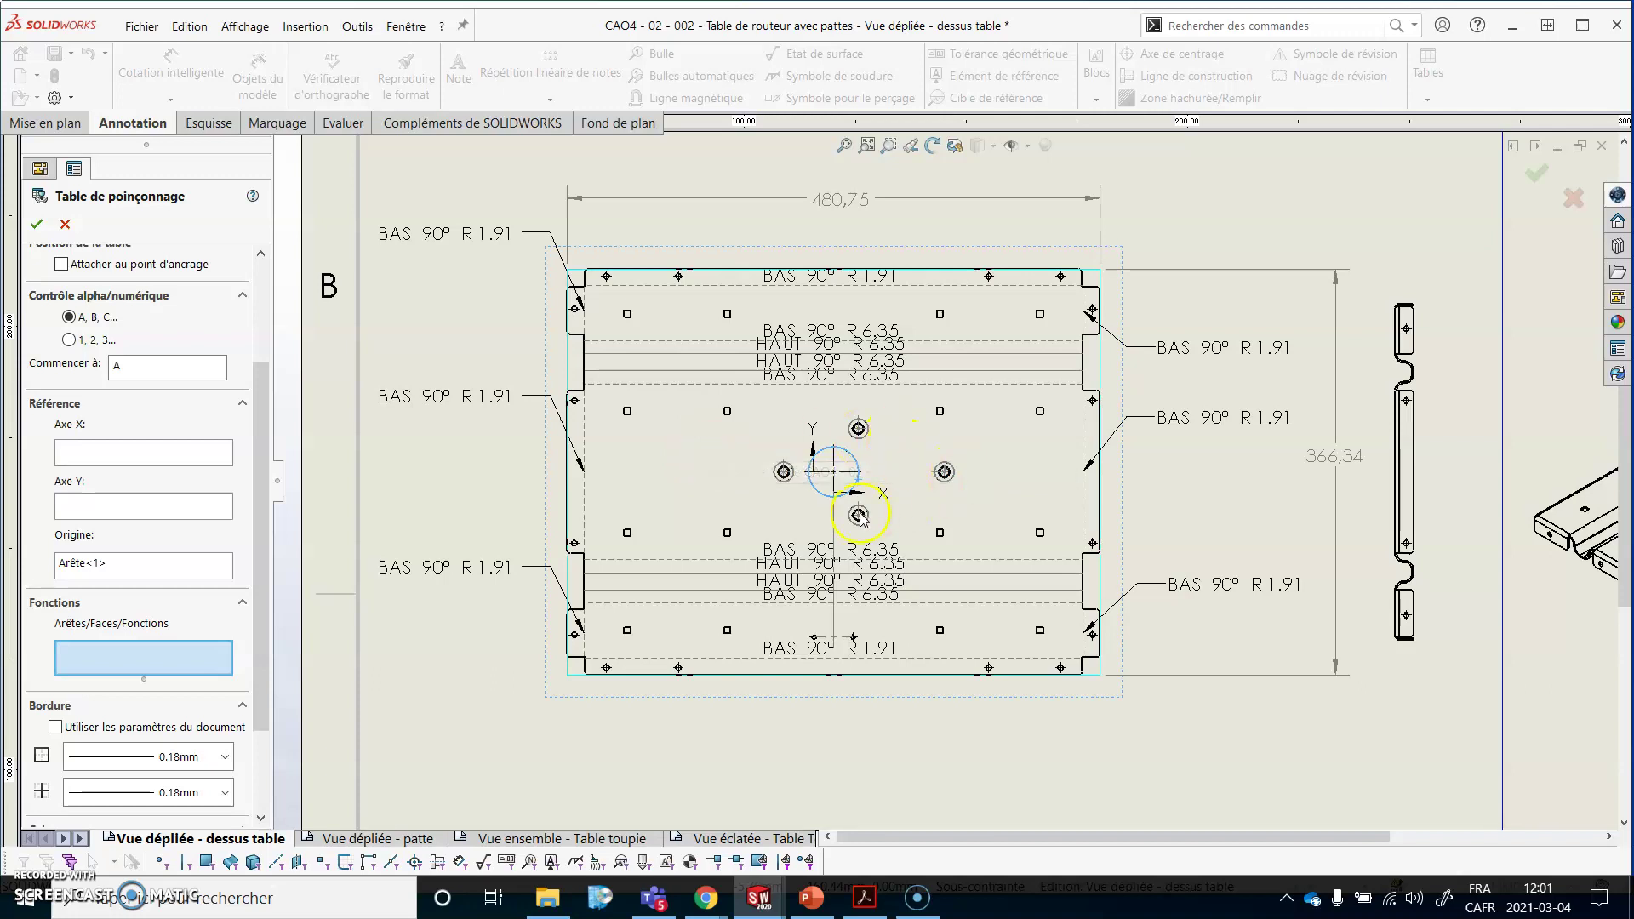
pyautogui.click(700, 479)
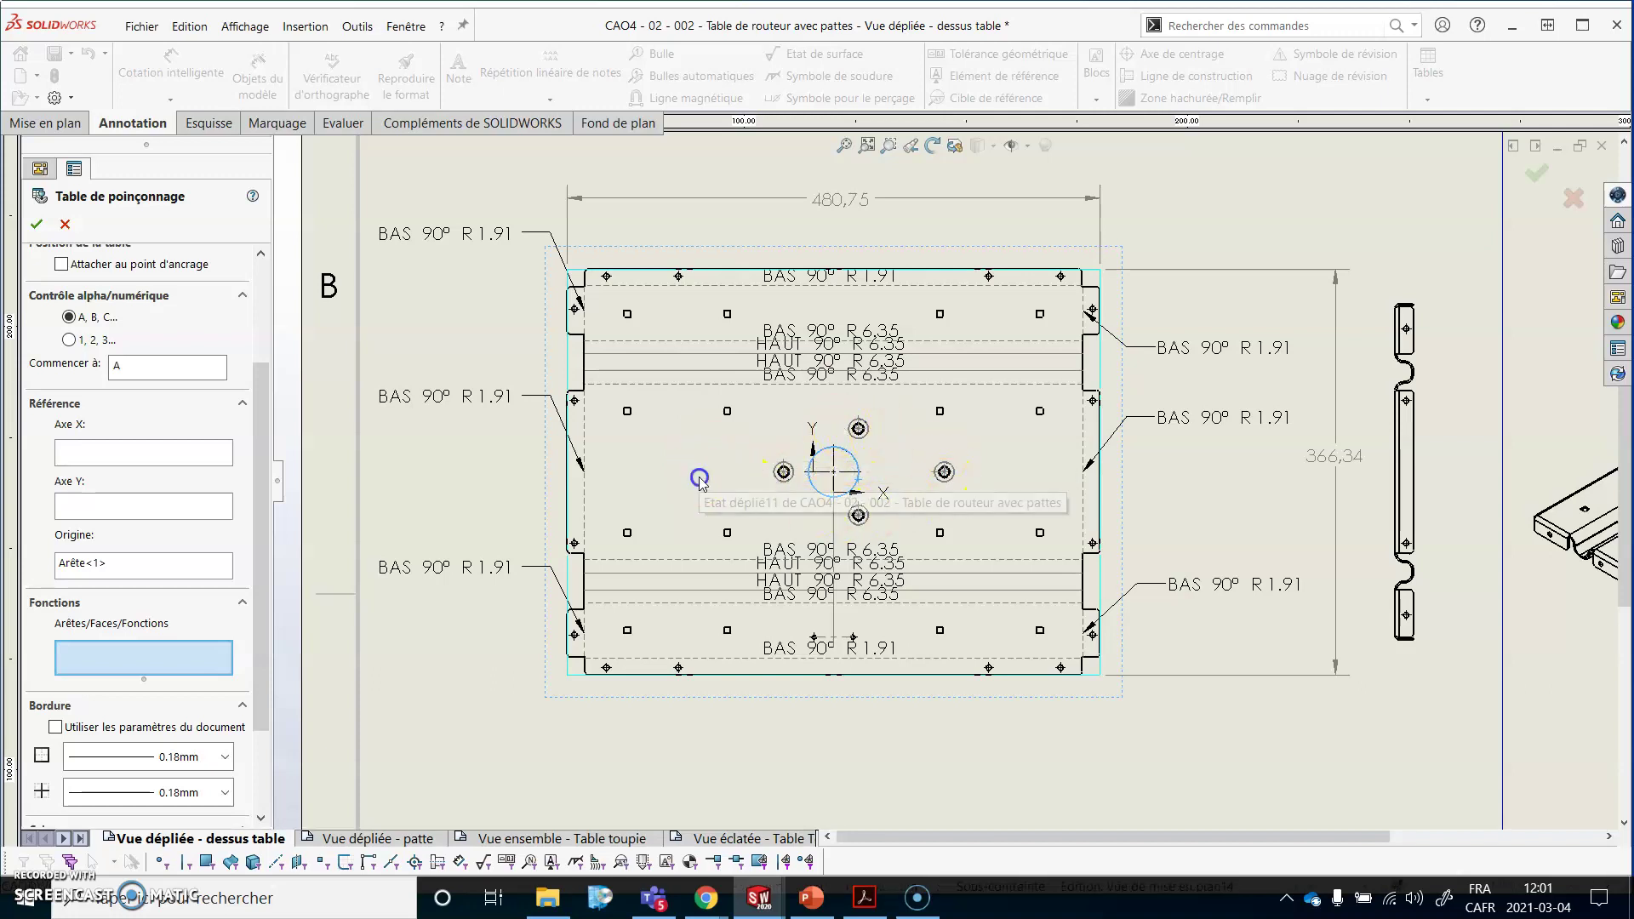
pyautogui.click(36, 224)
pyautogui.scroll(7, 777, 515)
pyautogui.scroll(-1, 736, 532)
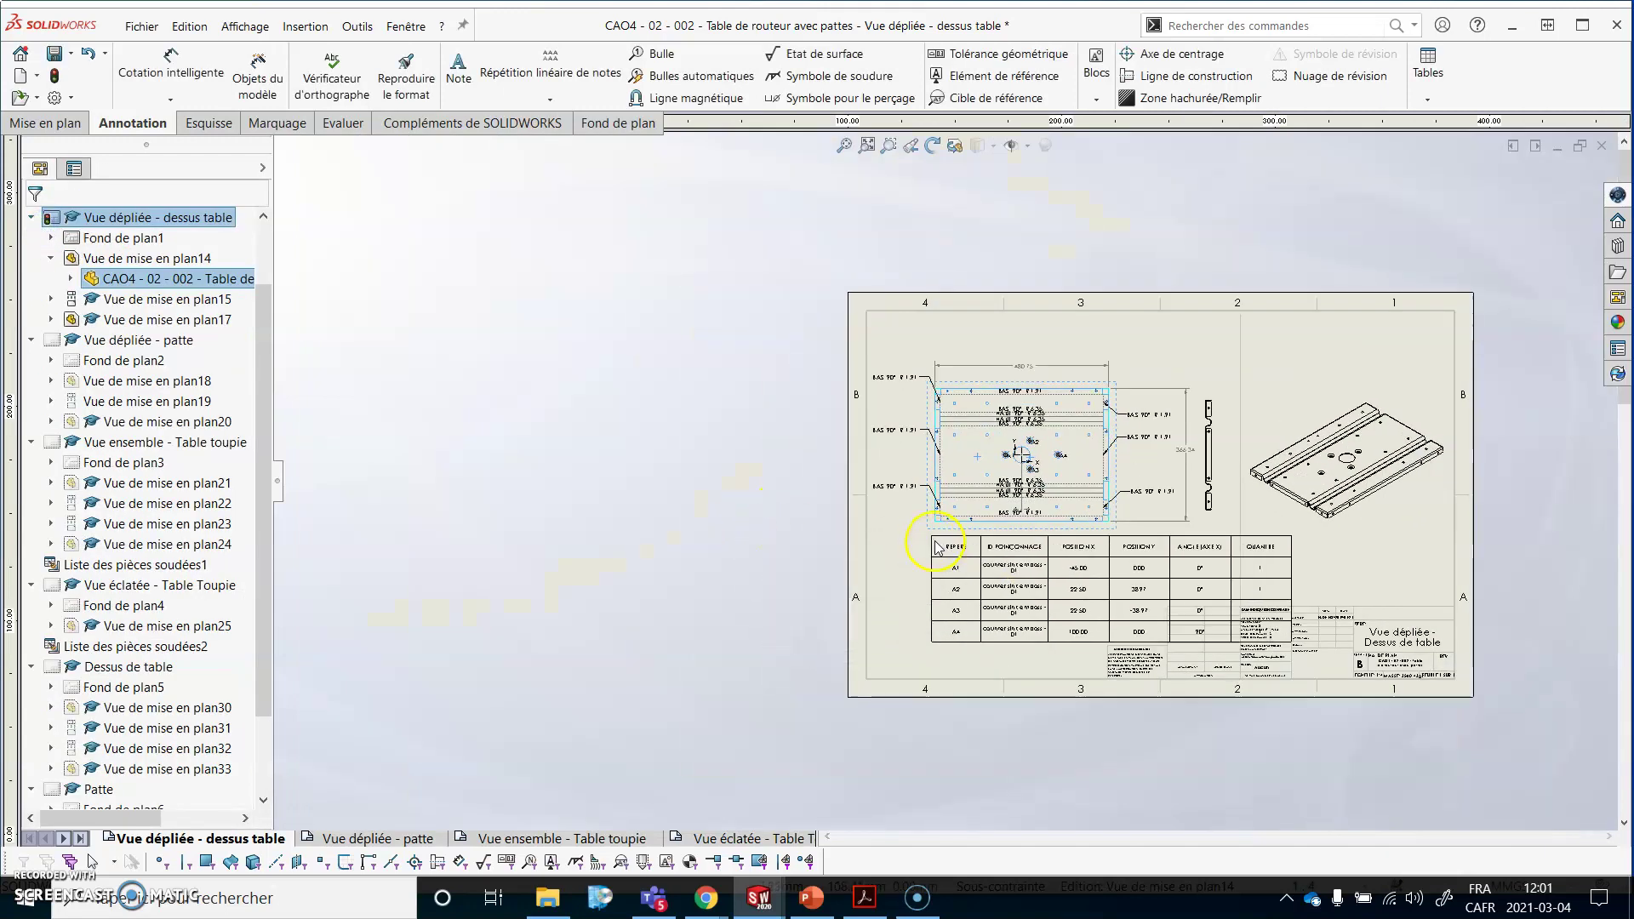
pyautogui.scroll(-2, 936, 543)
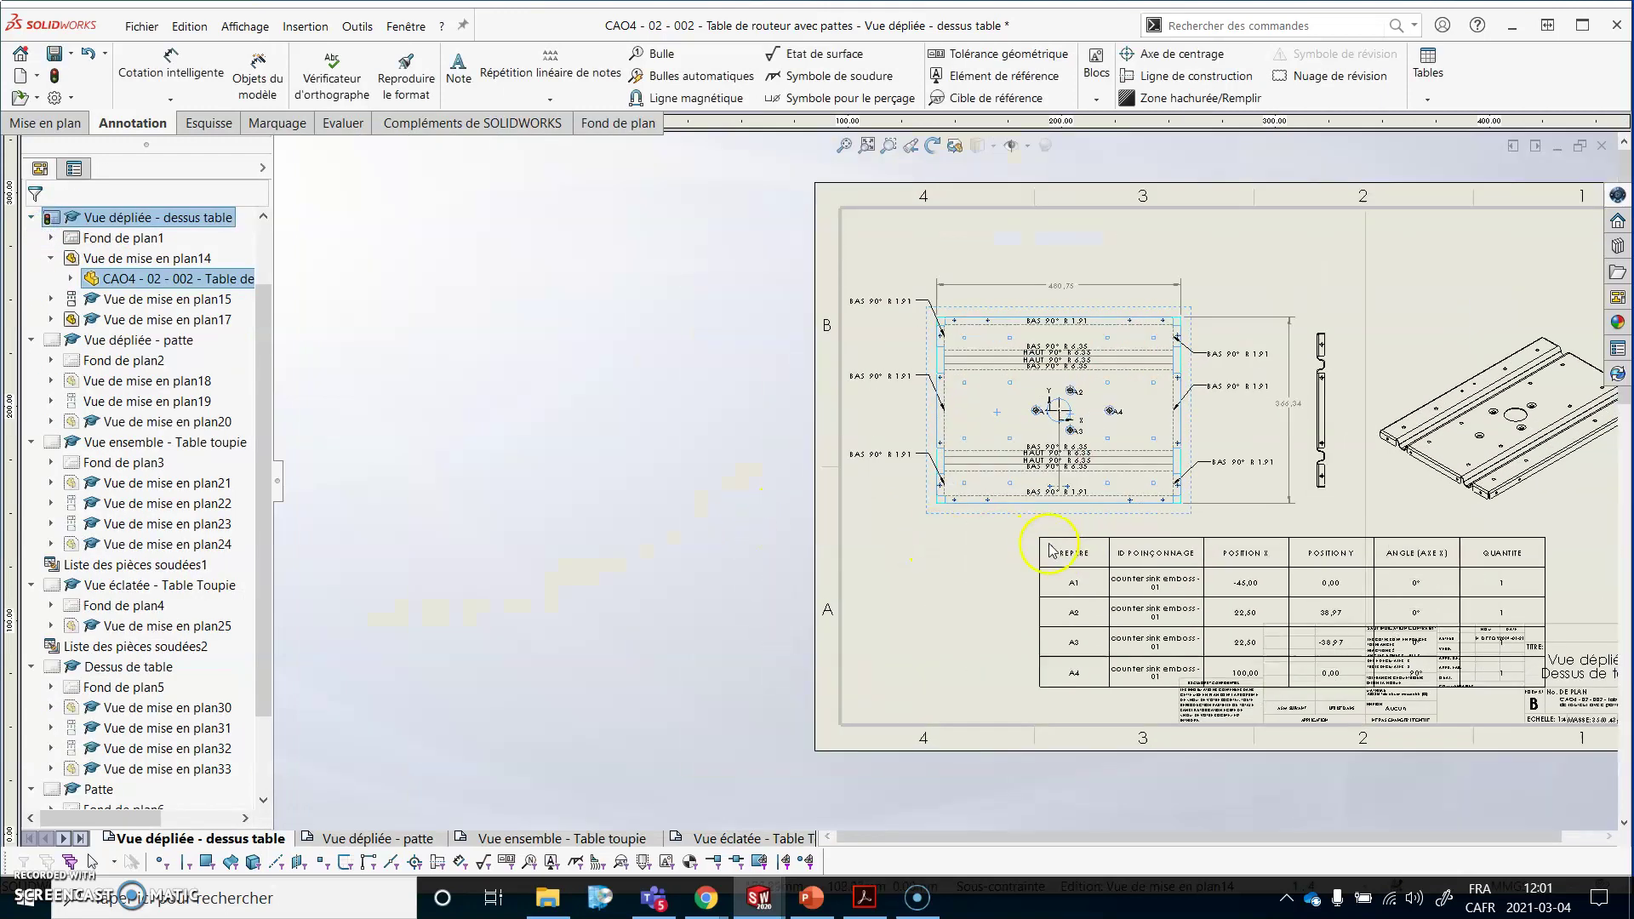
pyautogui.click(844, 529)
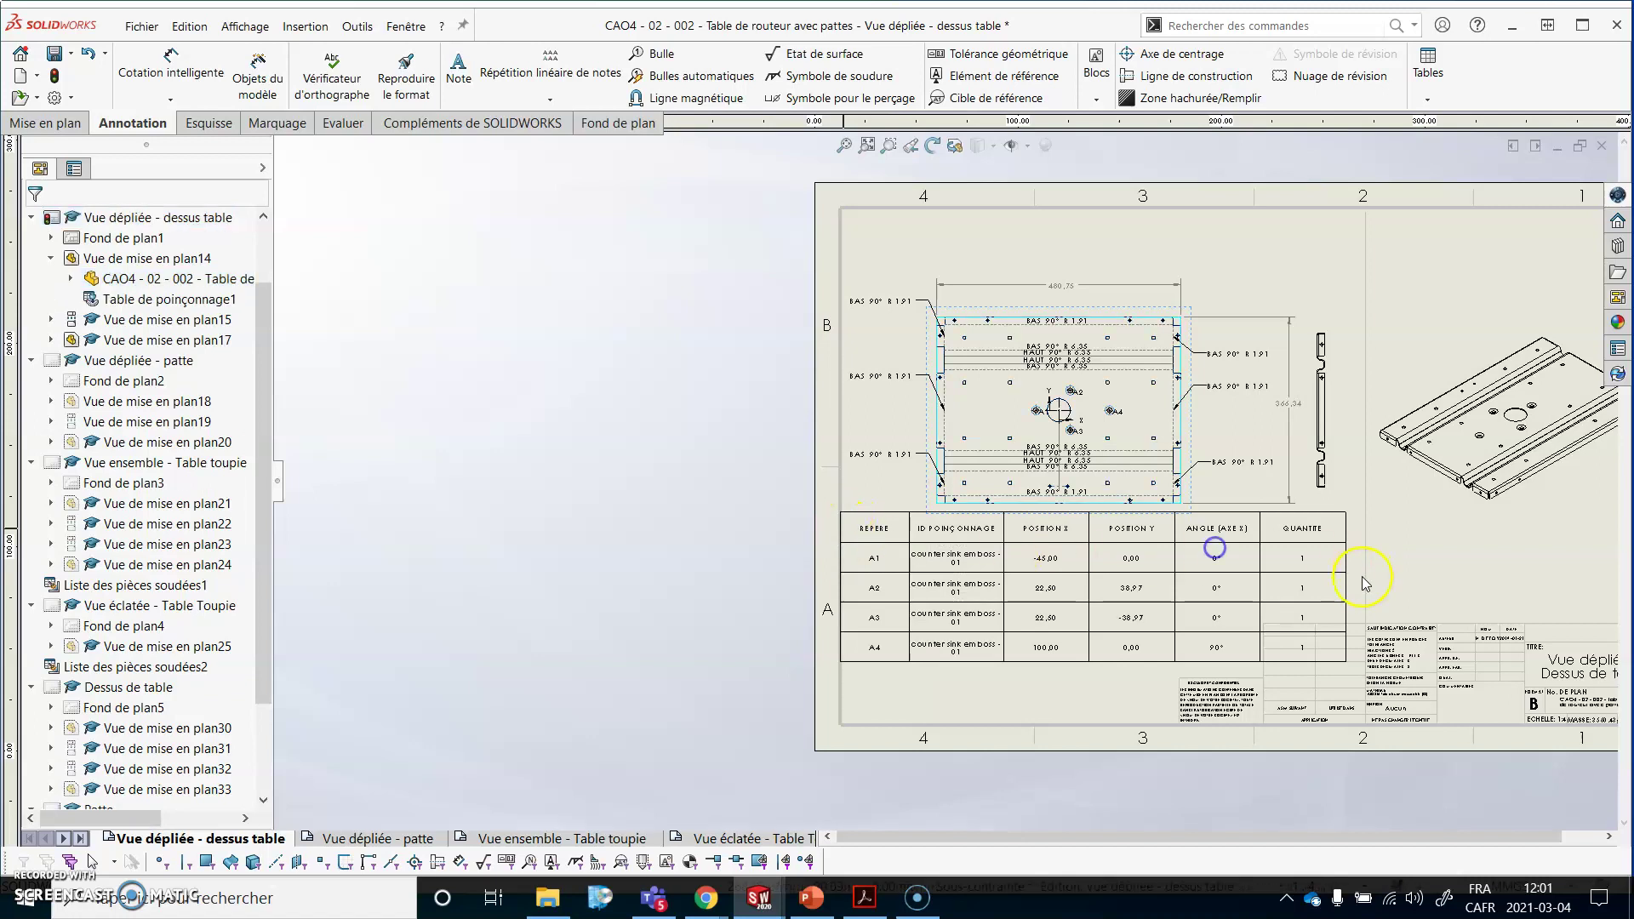
# Delete the ANGLE (AXE X) column from the punch table.
pyautogui.scroll(-3, 1353, 569)
pyautogui.click(521, 463)
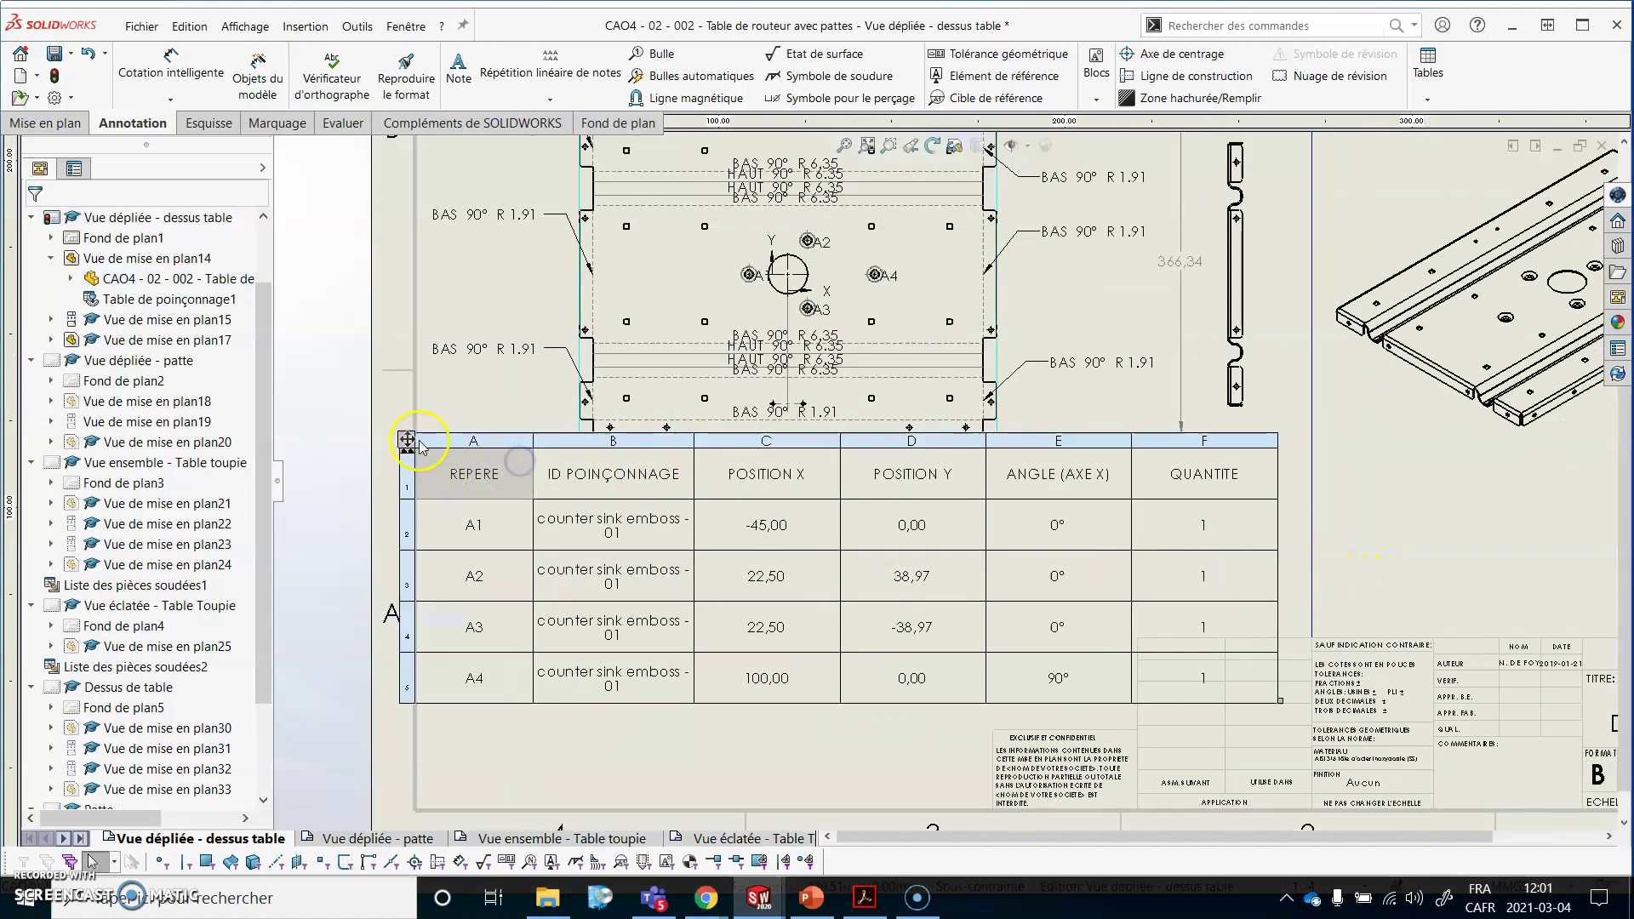
pyautogui.rightClick(1026, 436)
pyautogui.click(1027, 440)
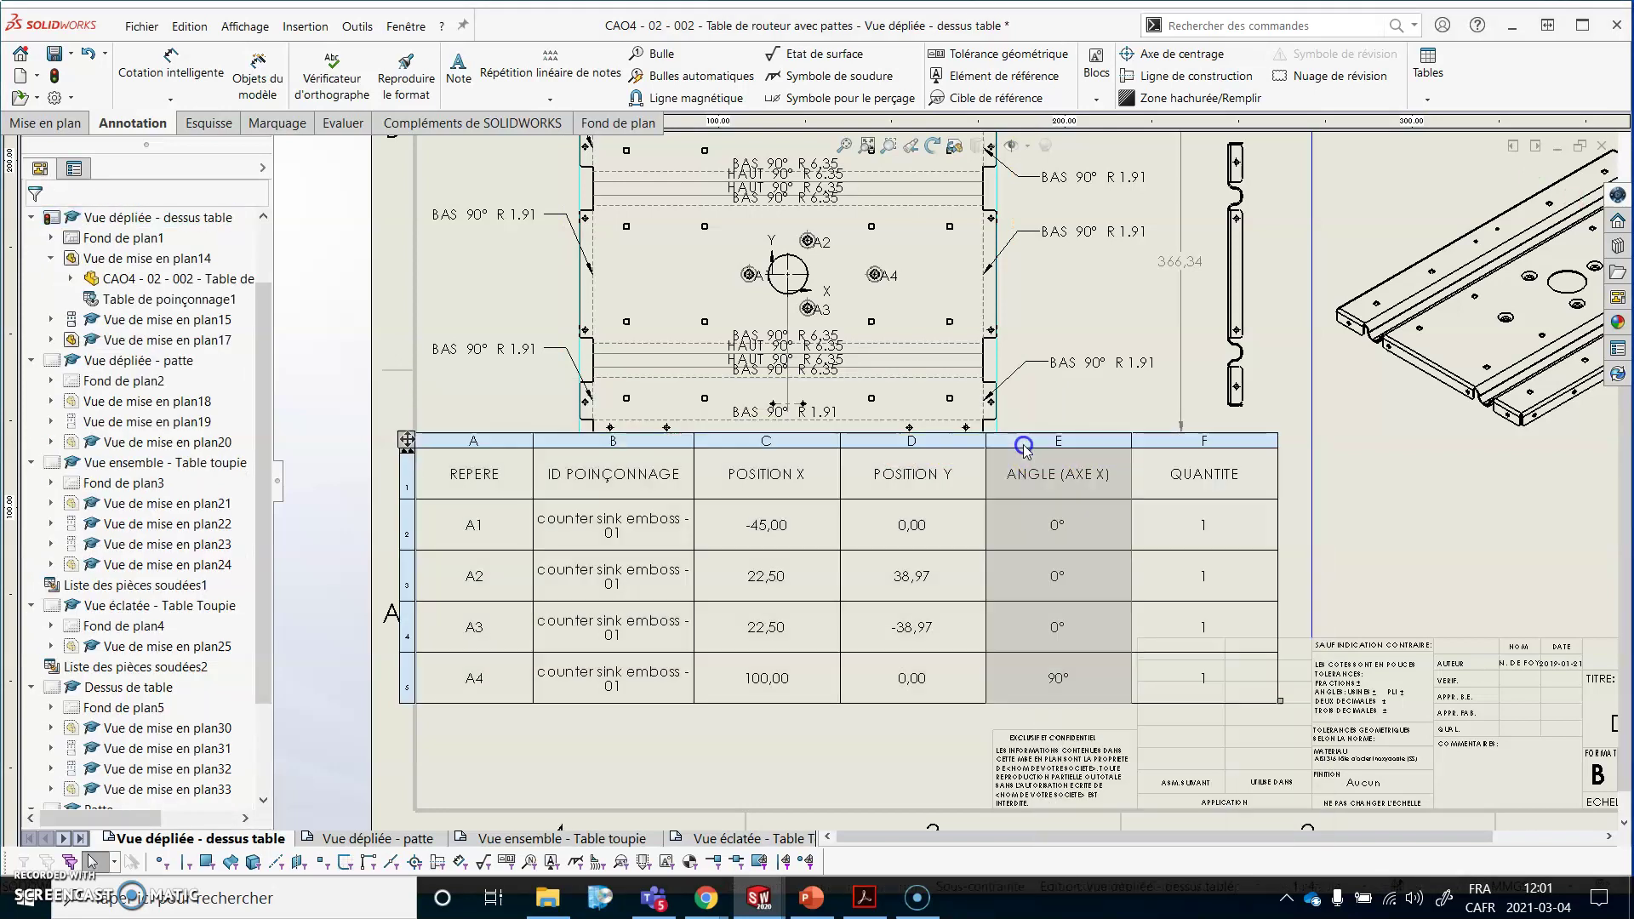
pyautogui.rightClick(1027, 447)
pyautogui.moveTo(1106, 541)
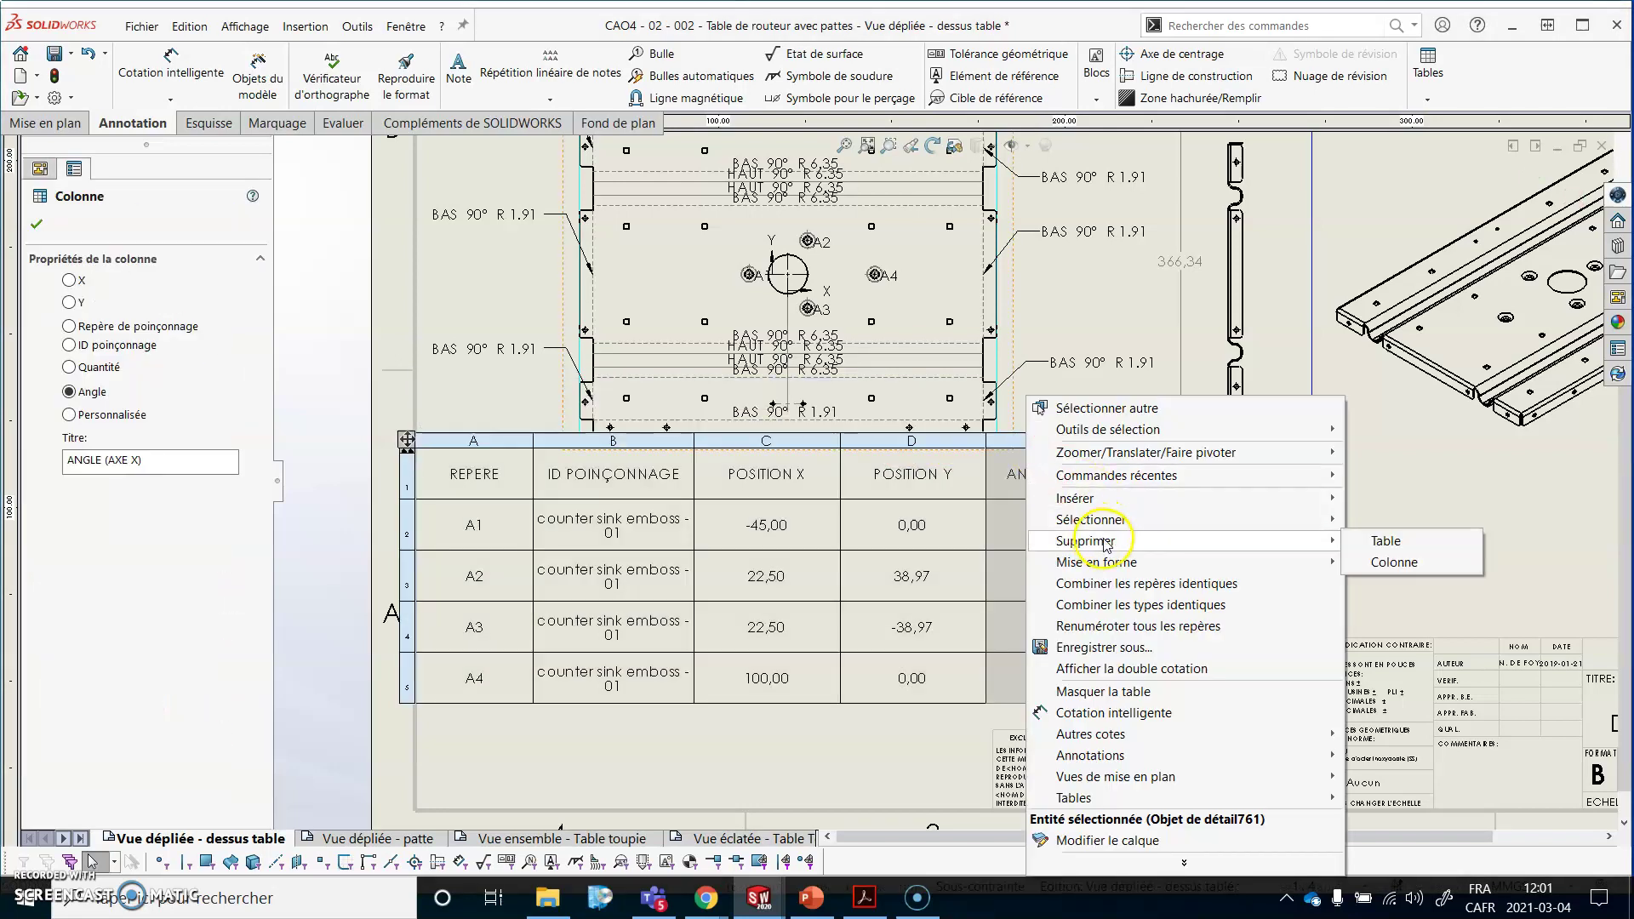
pyautogui.click(1403, 558)
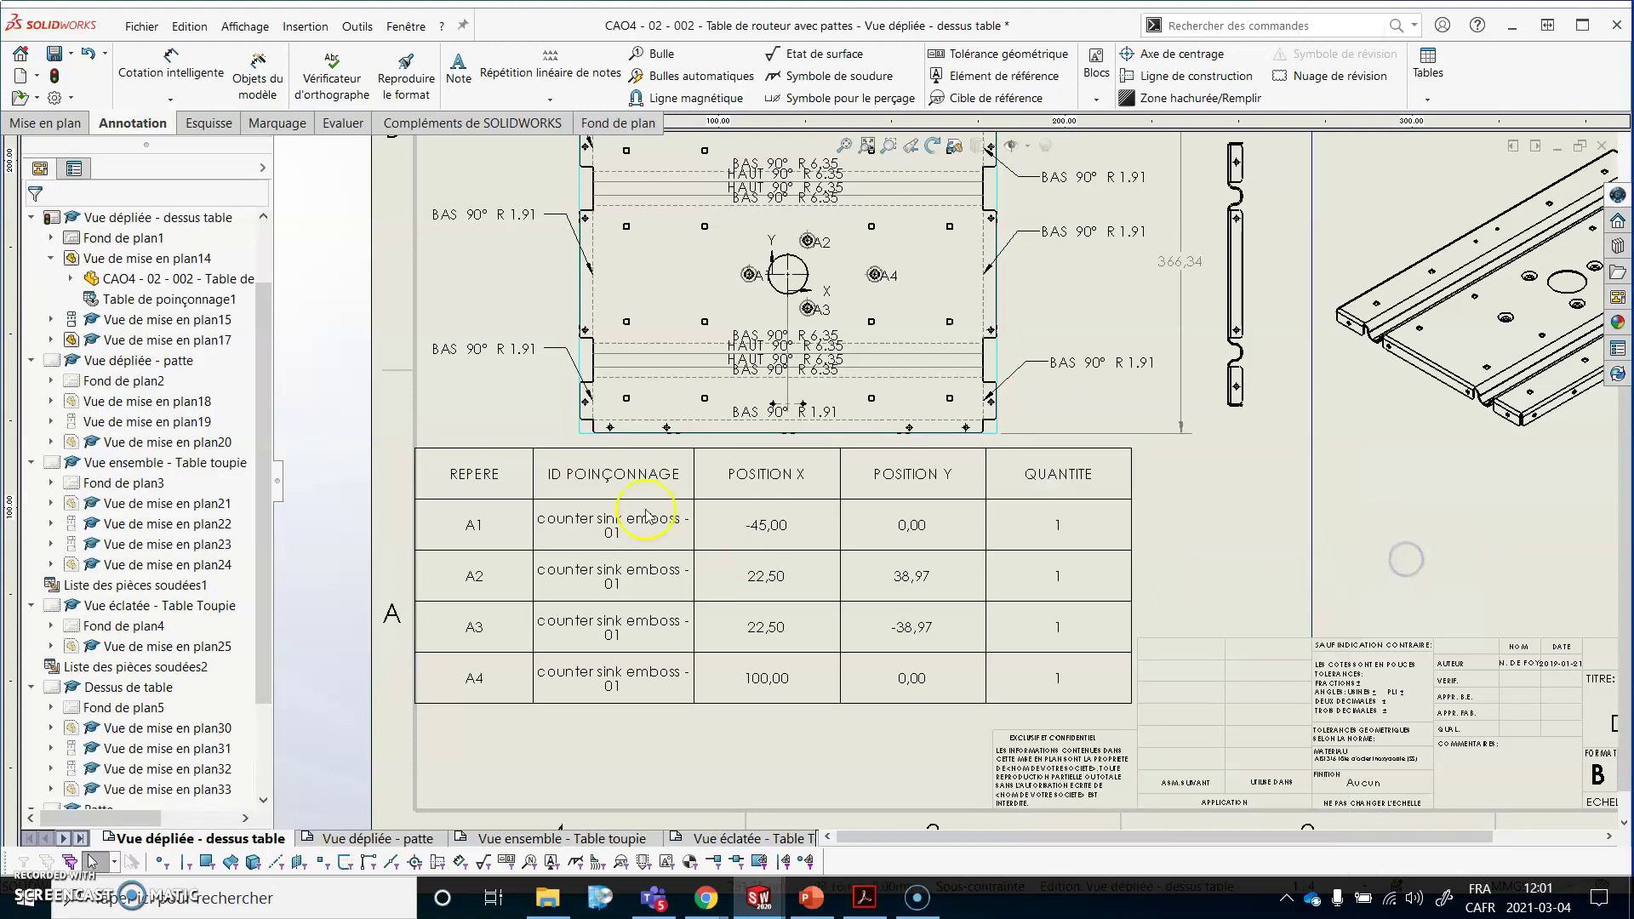
# Fit the height of all the punch table's rows to their contents.
pyautogui.click(423, 440)
pyautogui.doubleClick(406, 441)
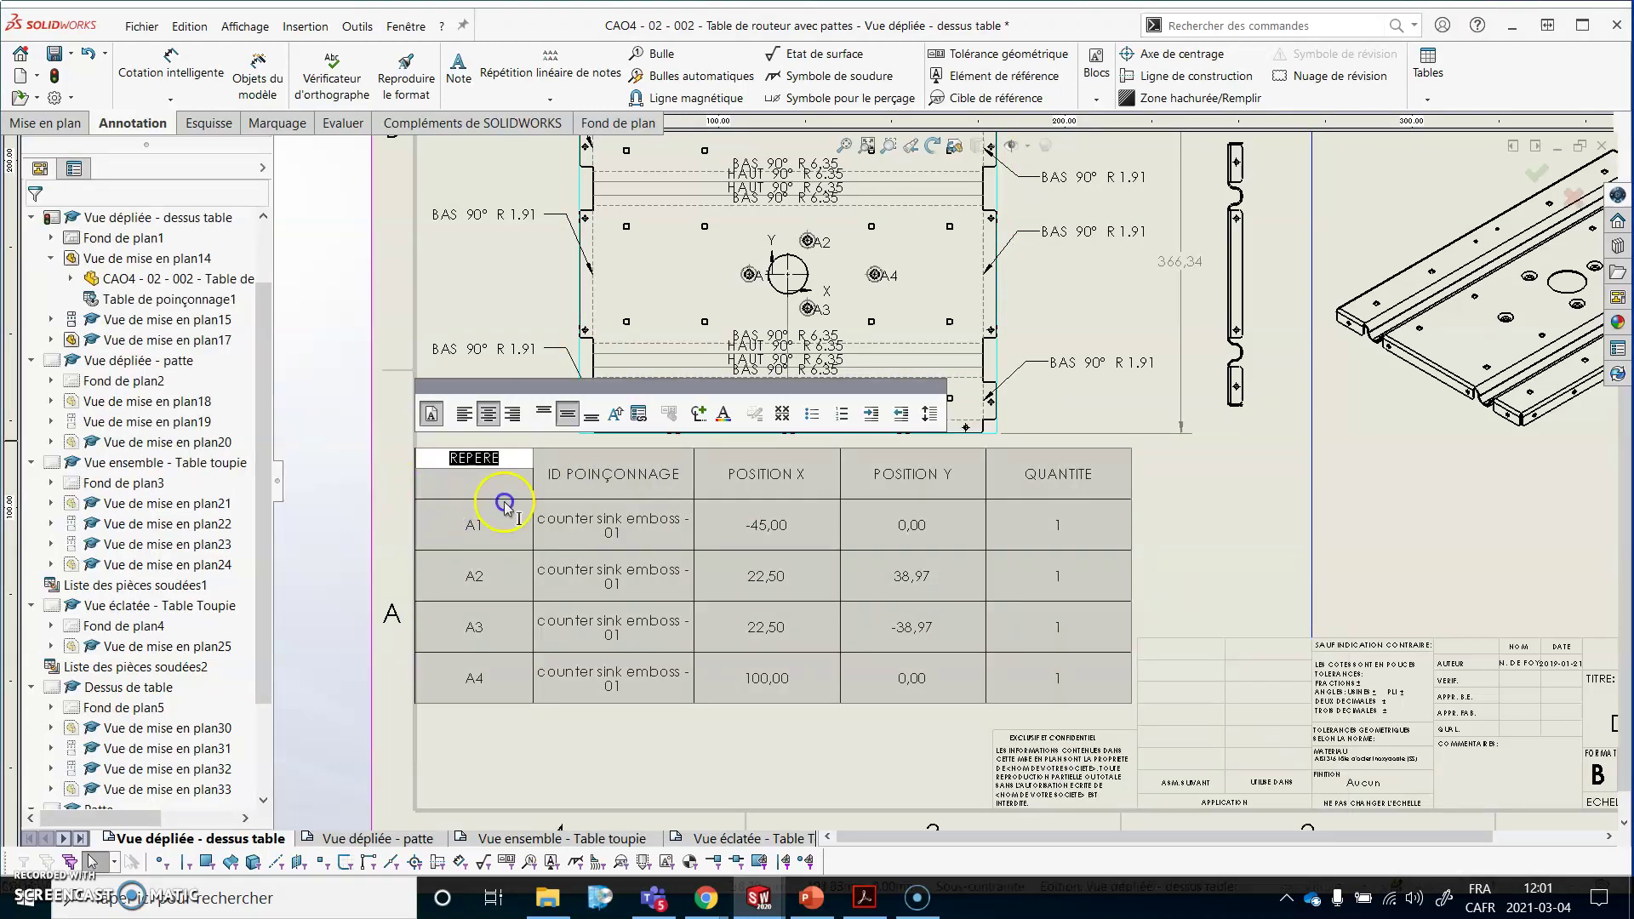
pyautogui.click(545, 535)
pyautogui.click(416, 444)
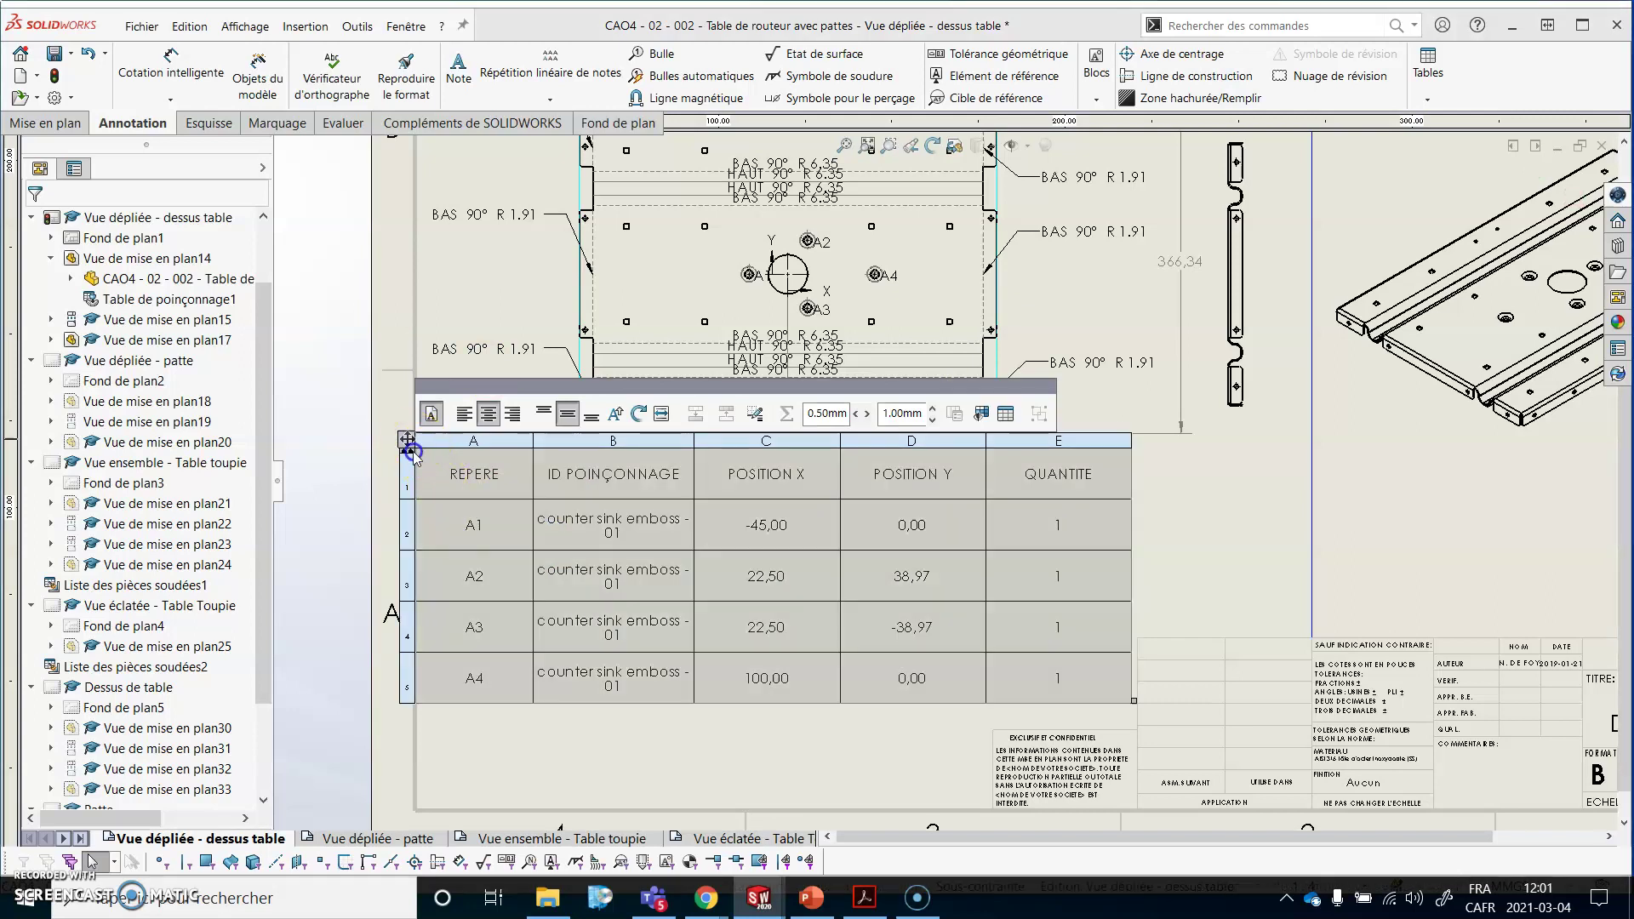
pyautogui.doubleClick(409, 503)
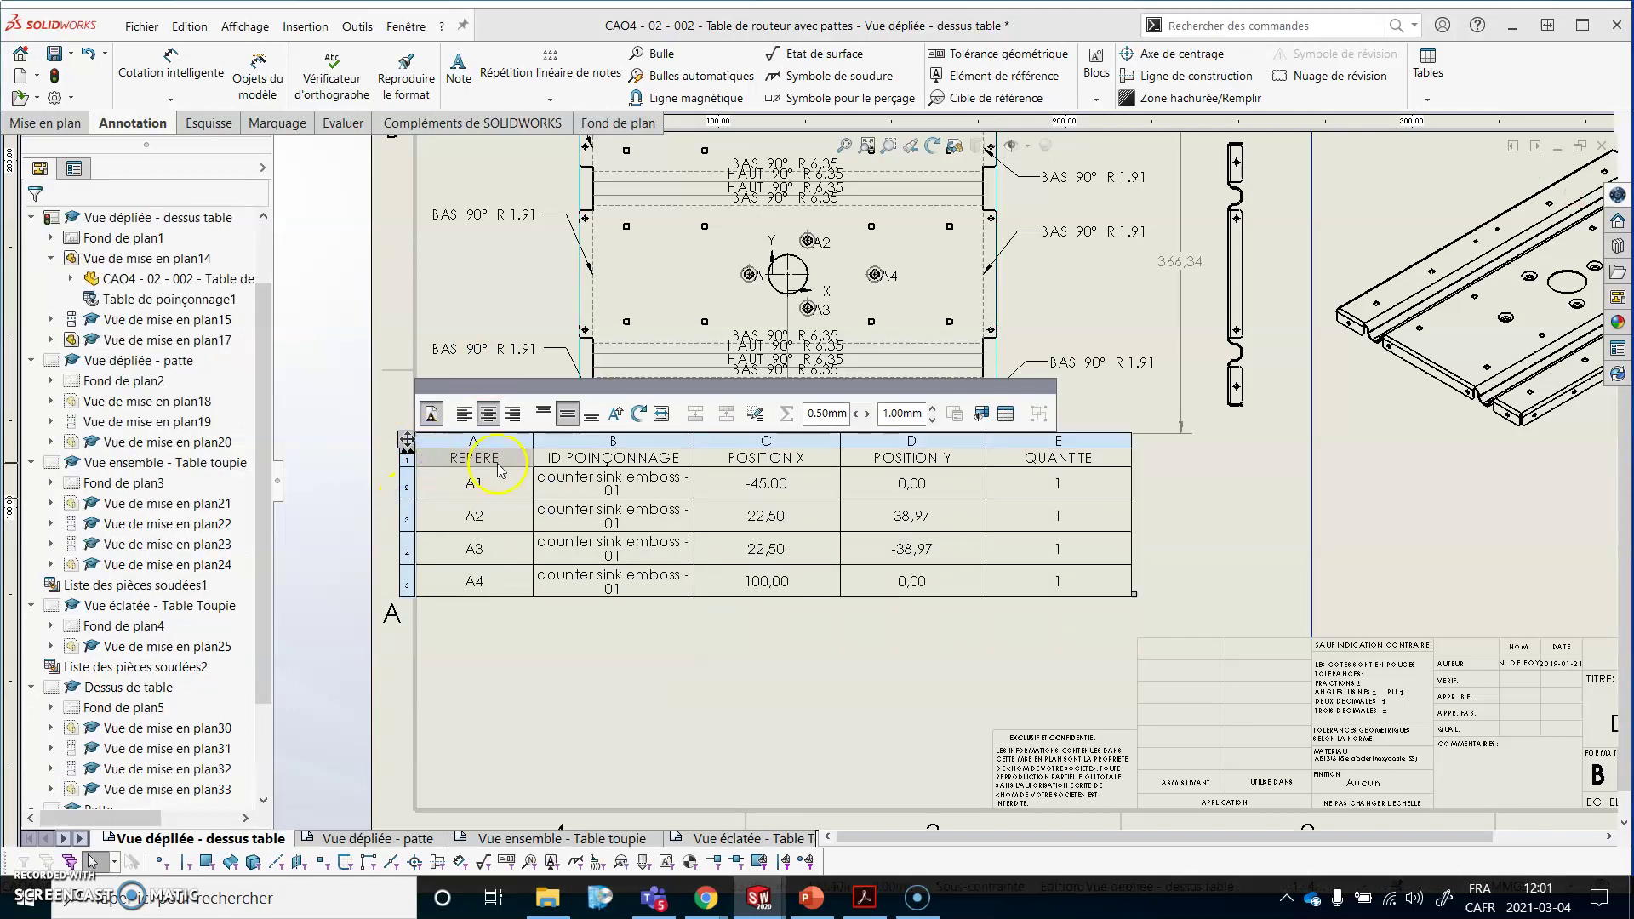
# Fit the width of all the punch table's columns to their text so every entry takes one line.
pyautogui.doubleClick(535, 441)
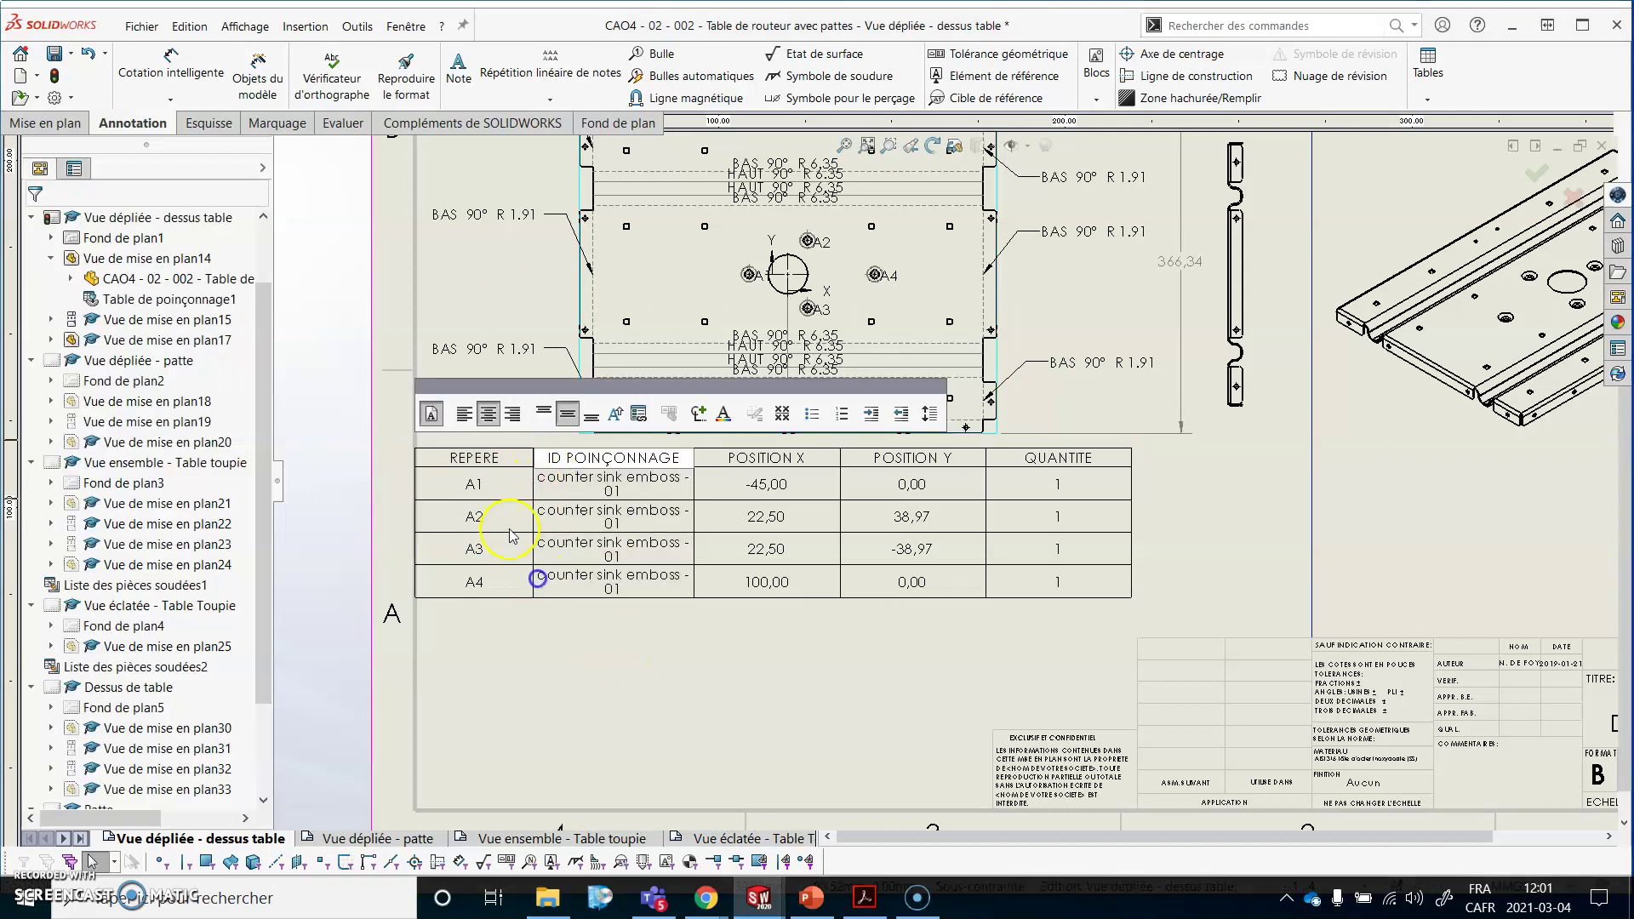
pyautogui.click(446, 484)
pyautogui.click(407, 439)
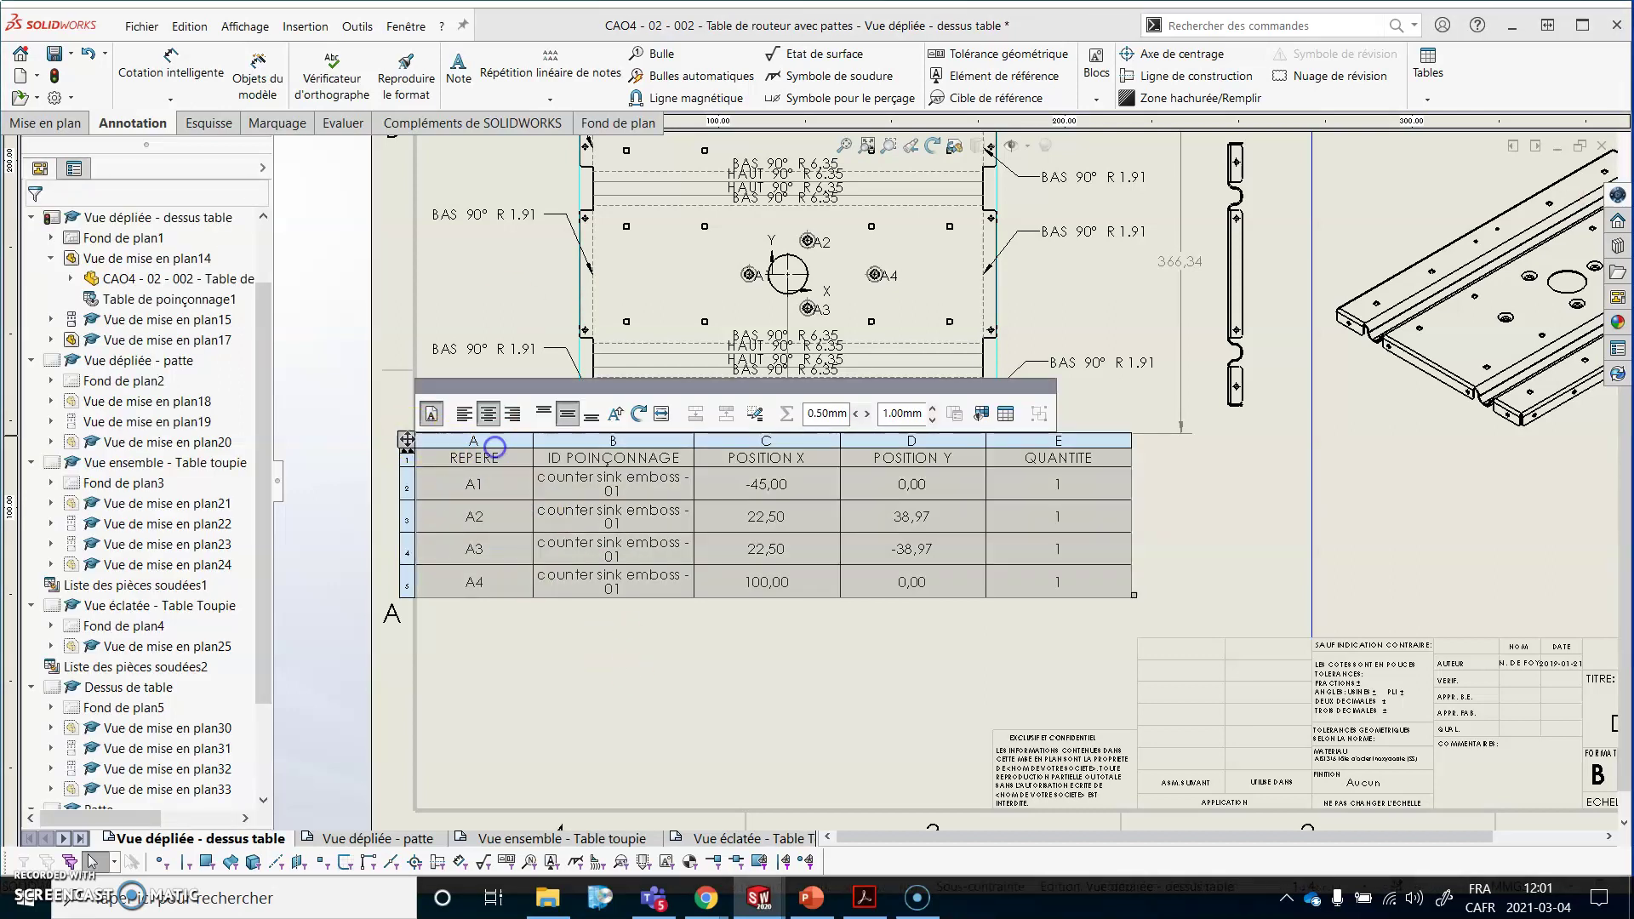
pyautogui.doubleClick(534, 441)
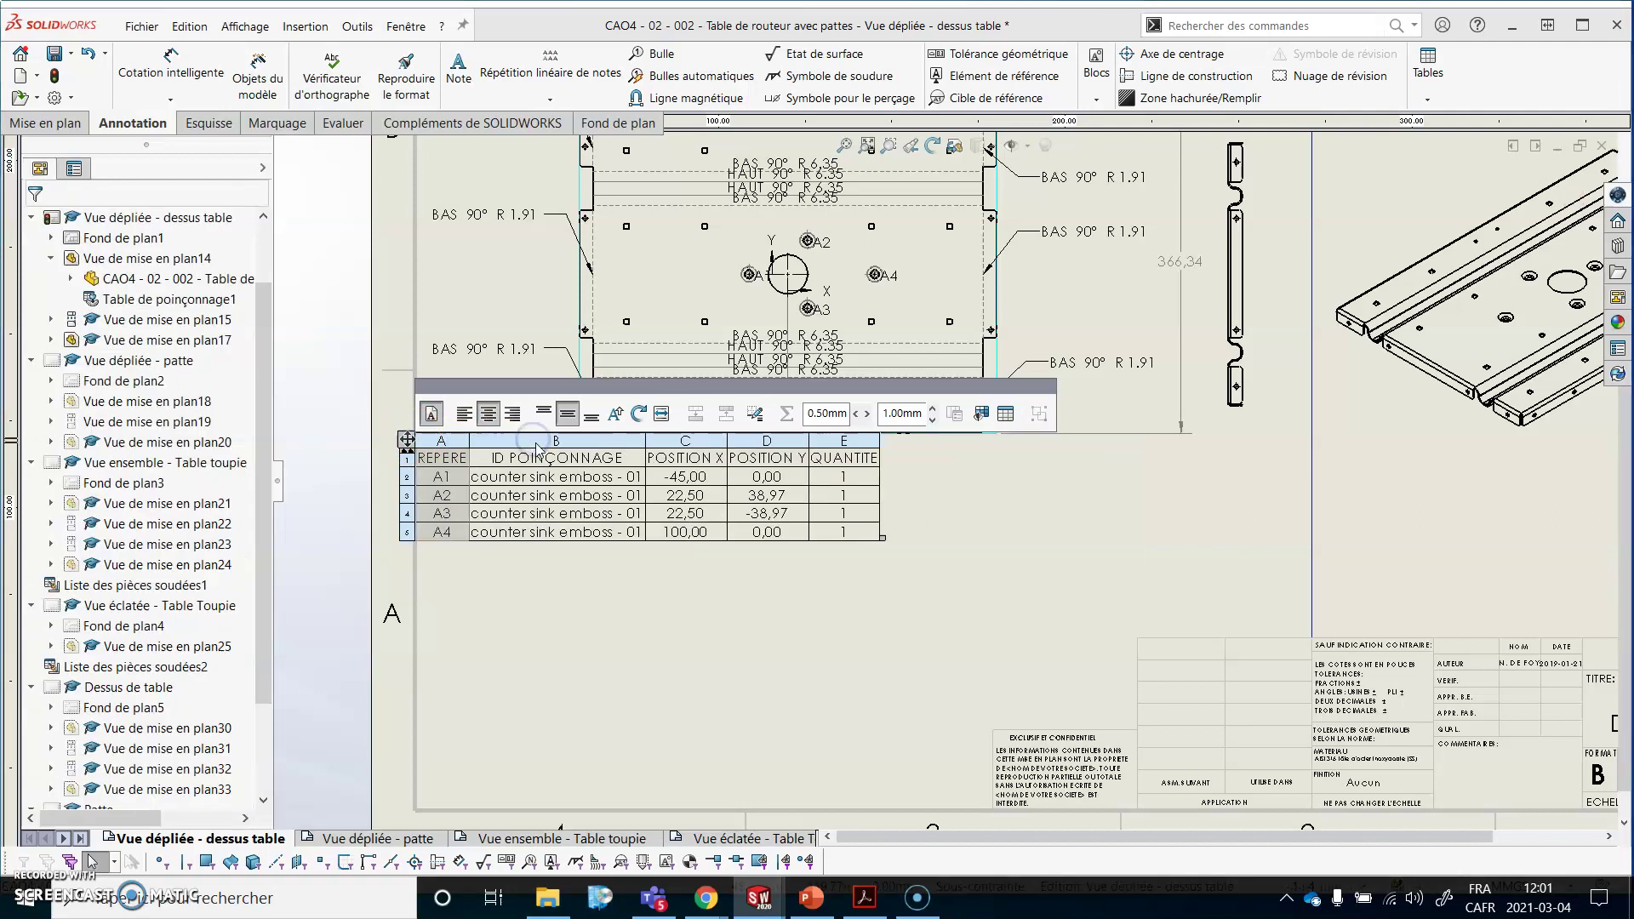
pyautogui.click(626, 613)
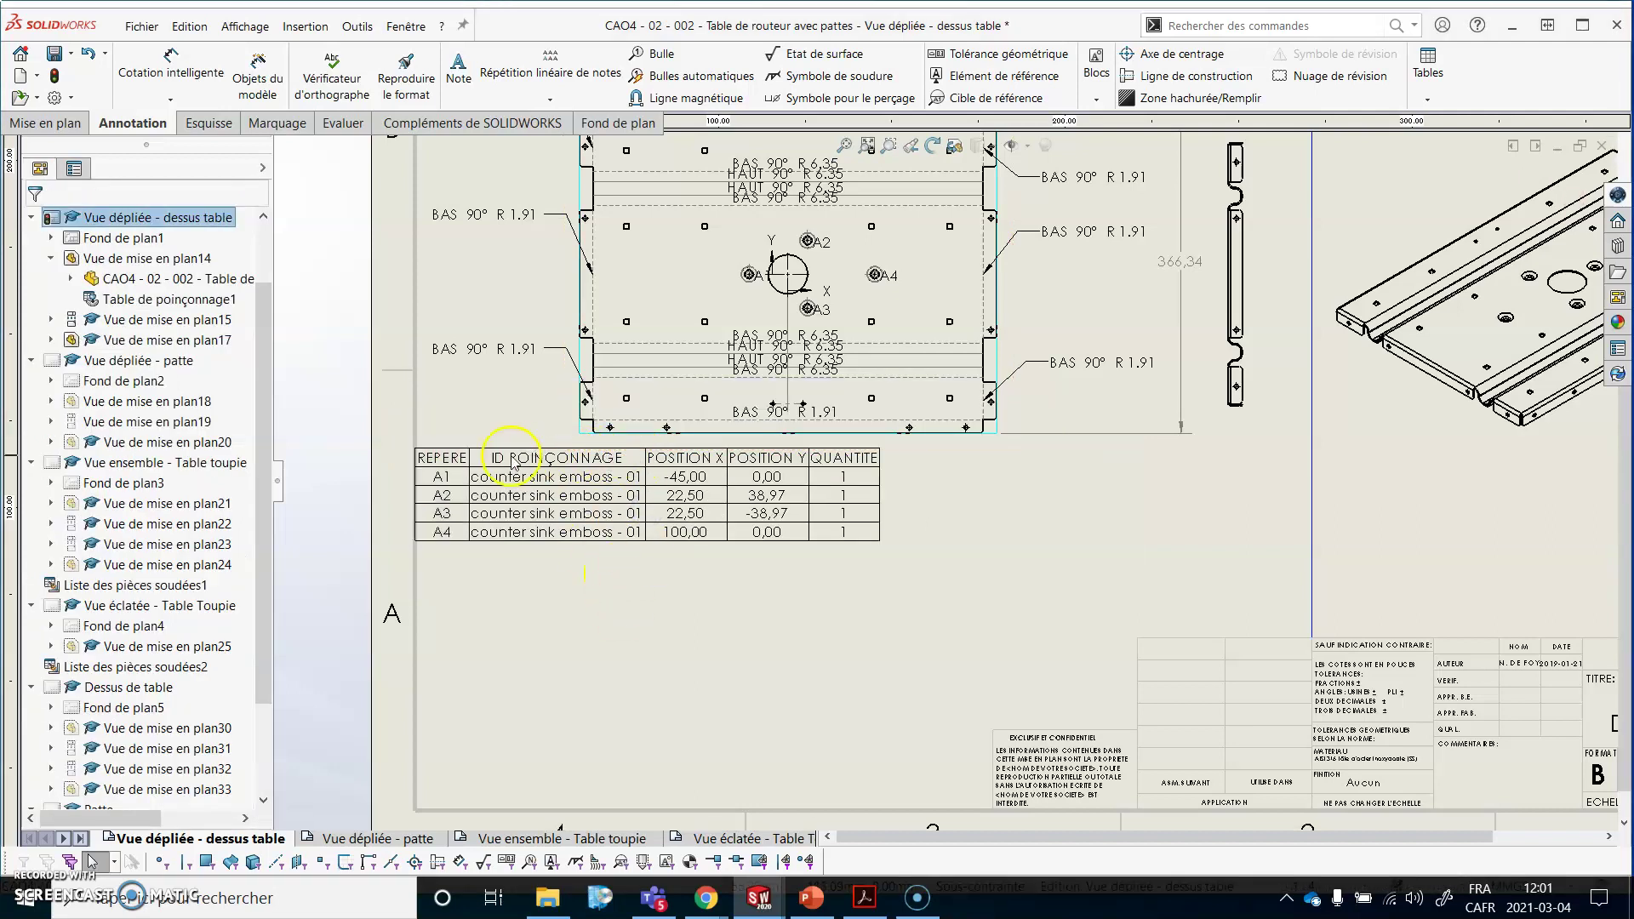
# Move the compacted punch table down into the lower-left corner of the sheet border.
pyautogui.click(419, 441)
pyautogui.moveTo(419, 441); pyautogui.dragTo(421, 706)
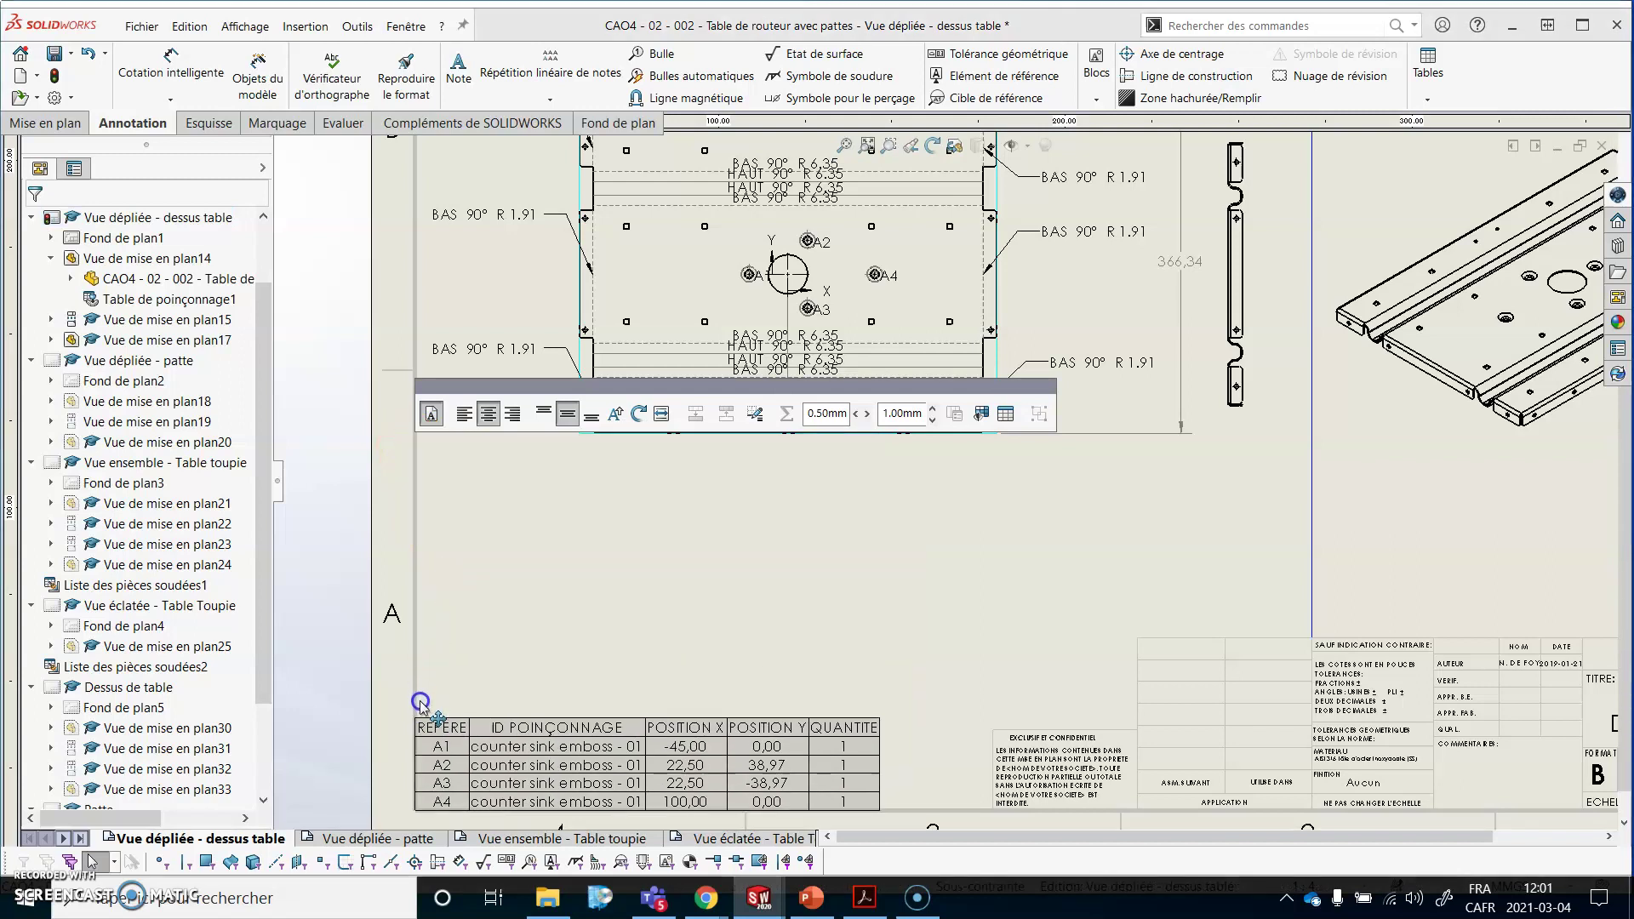
pyautogui.click(994, 472)
pyautogui.scroll(2, 996, 472)
pyautogui.scroll(2, 995, 473)
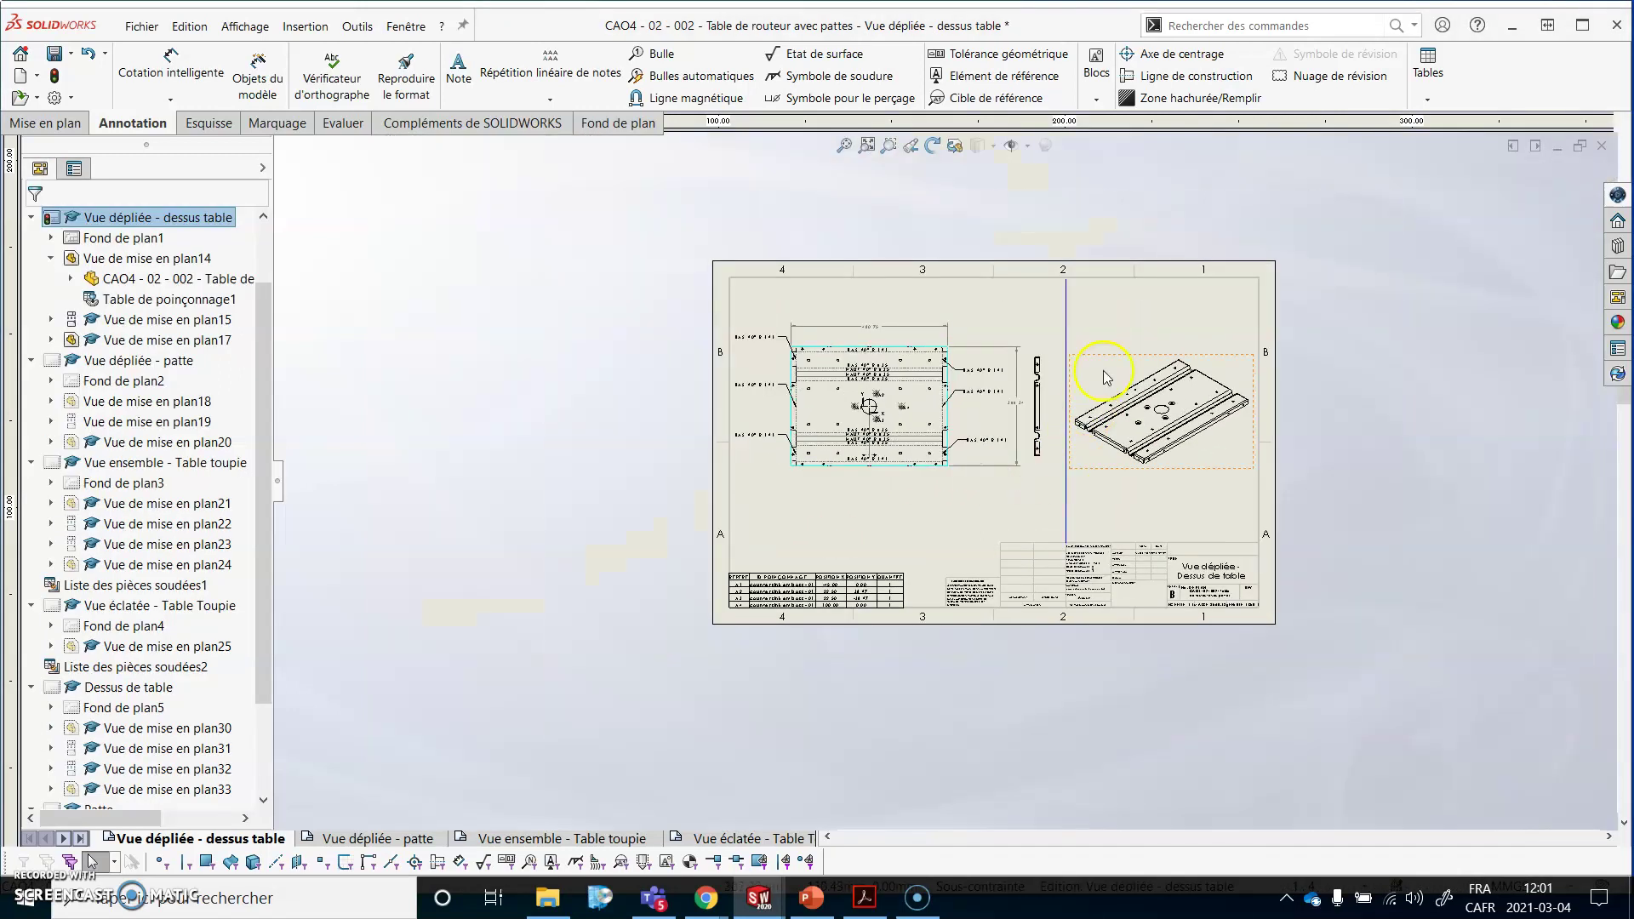
pyautogui.click(1119, 474)
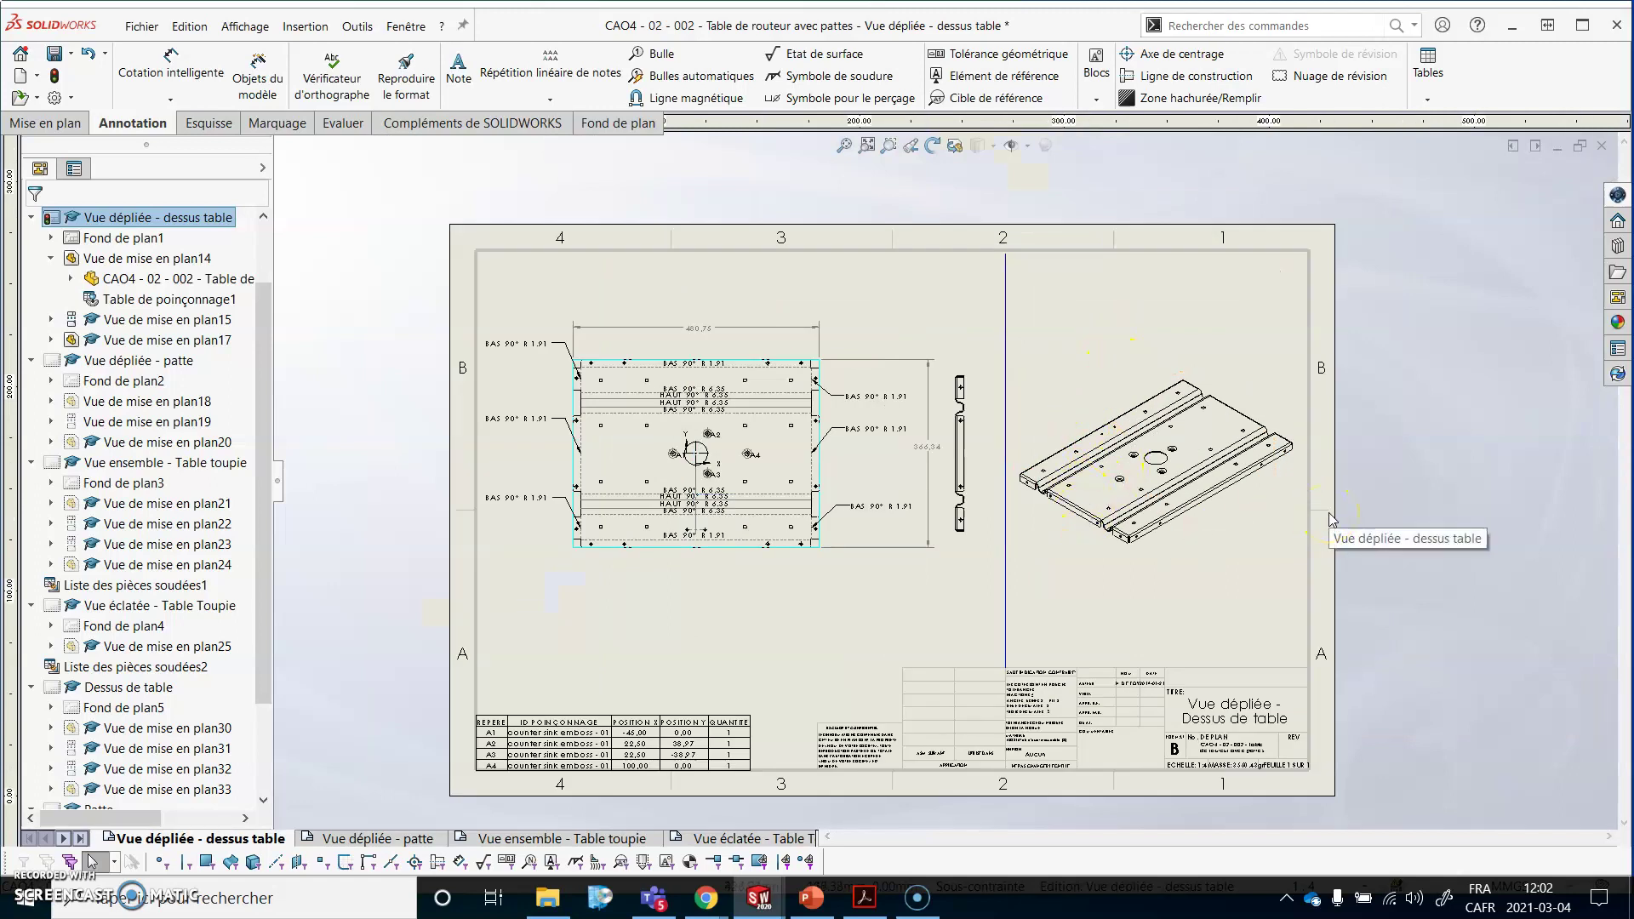
pyautogui.scroll(-1, 1345, 649)
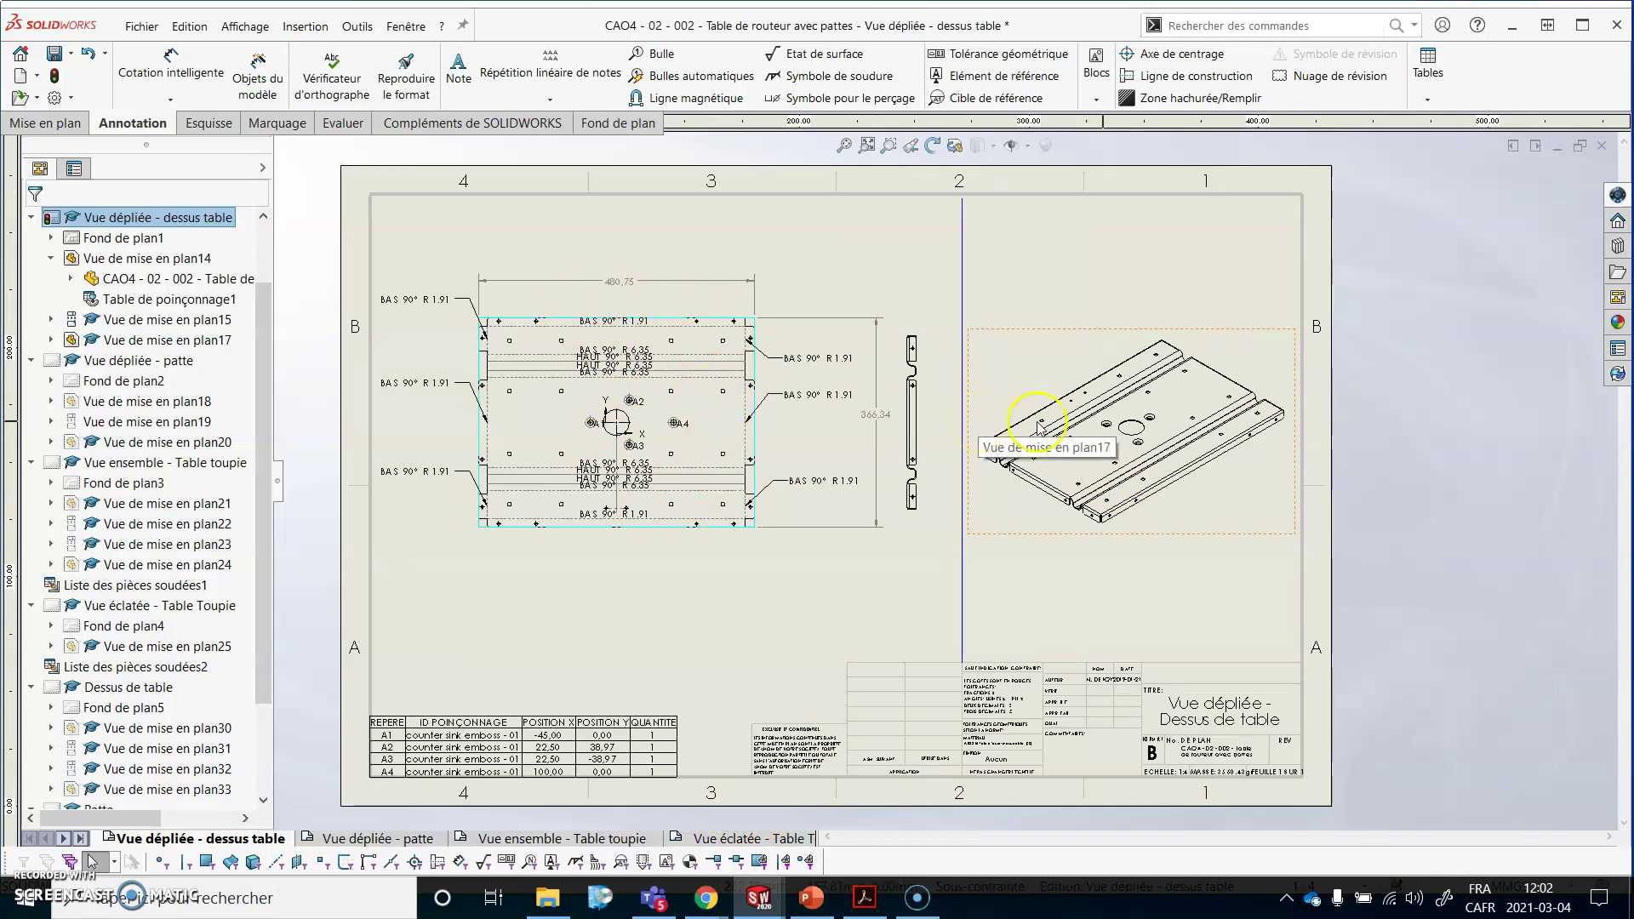
pyautogui.click(1505, 380)
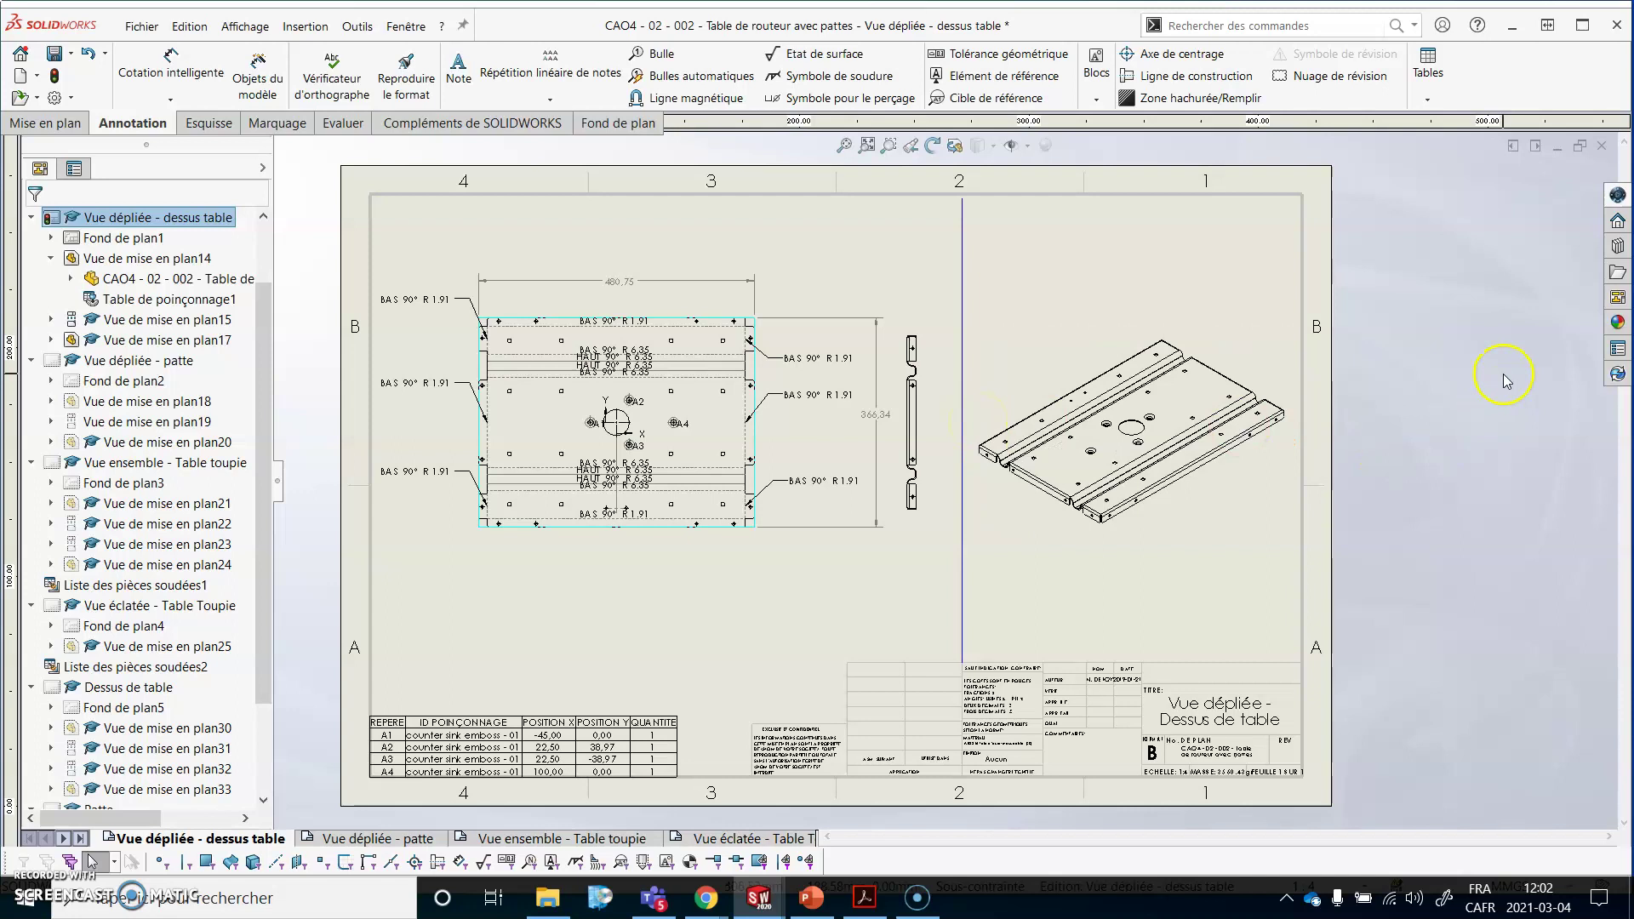